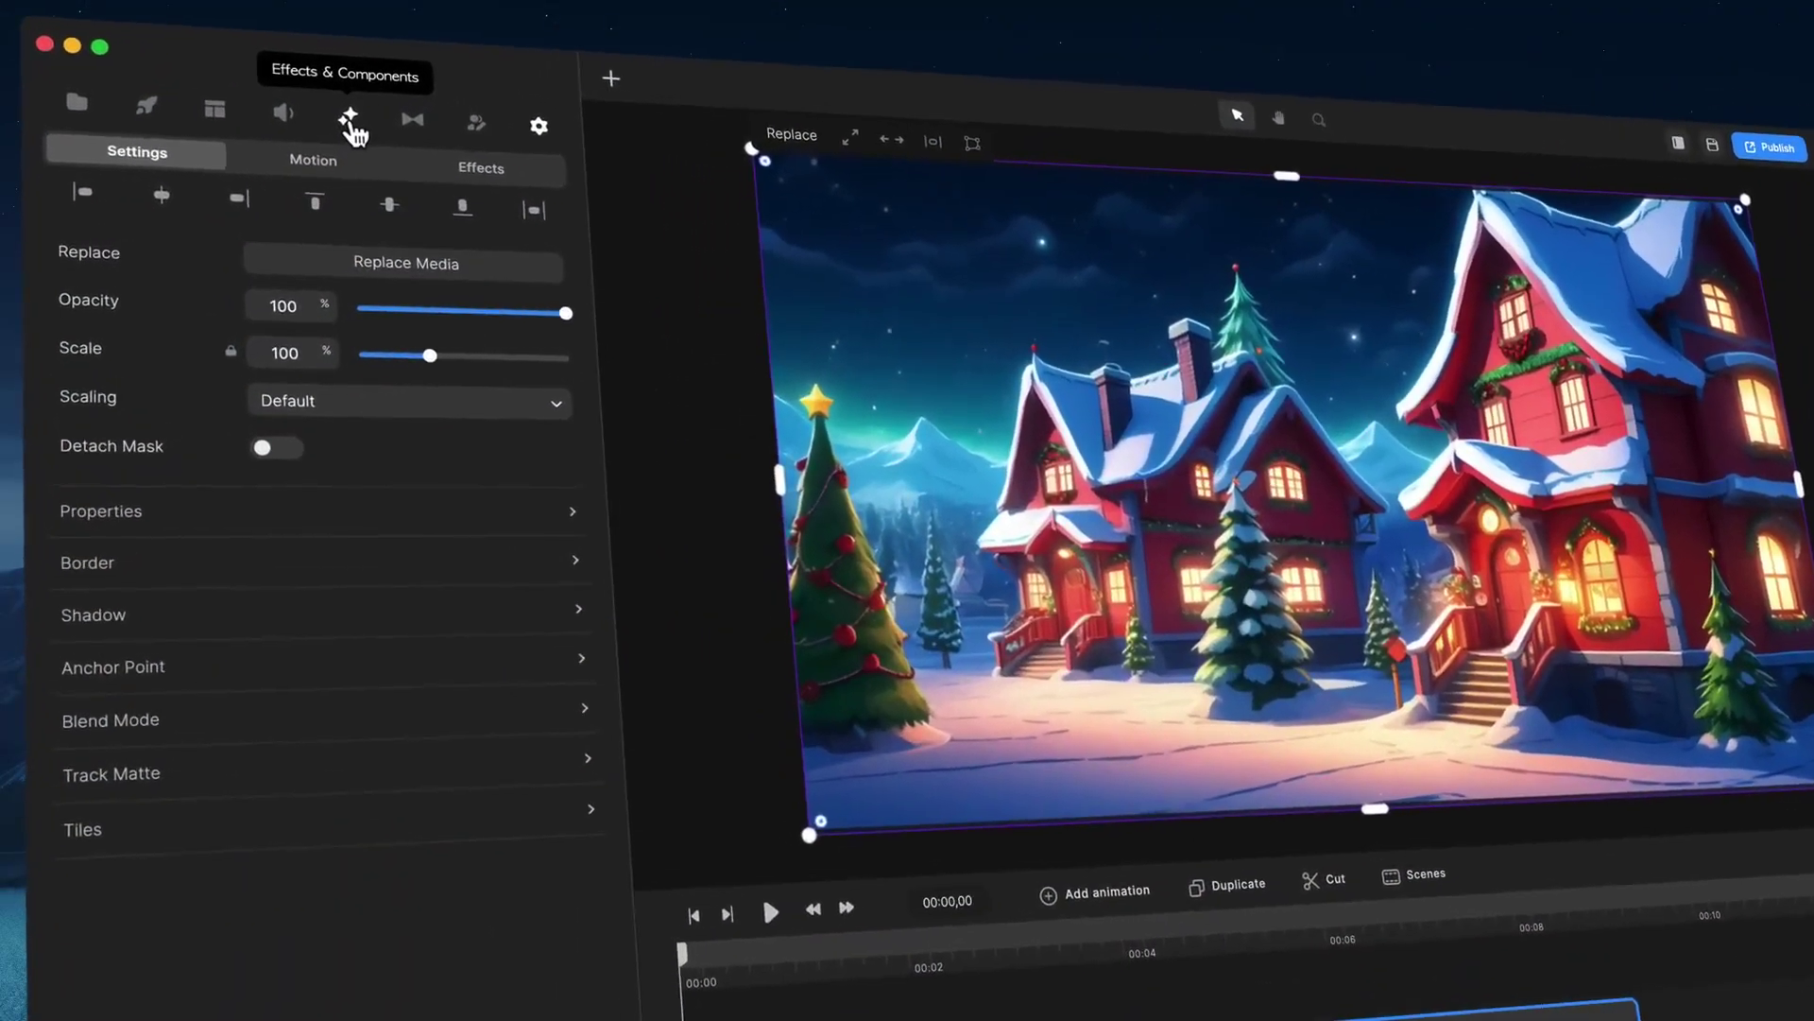
Step: Show the Components library in the Effects & Components panel
click(344, 153)
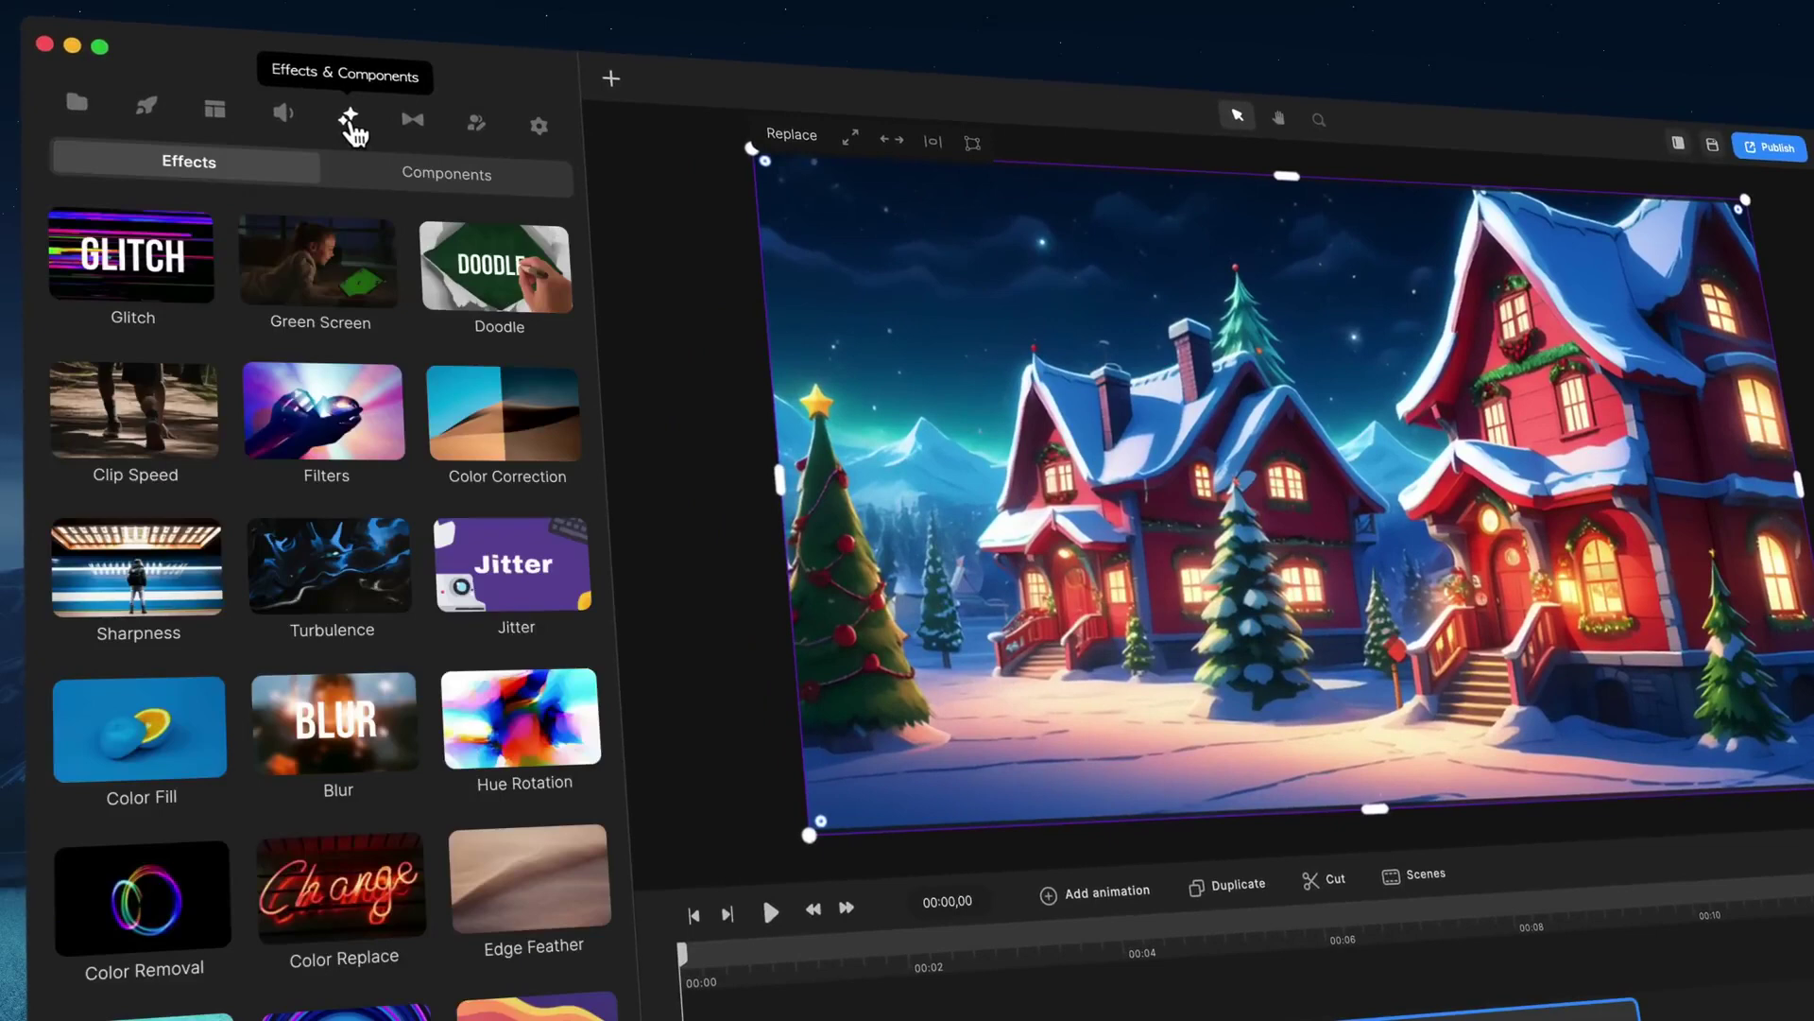
click(454, 184)
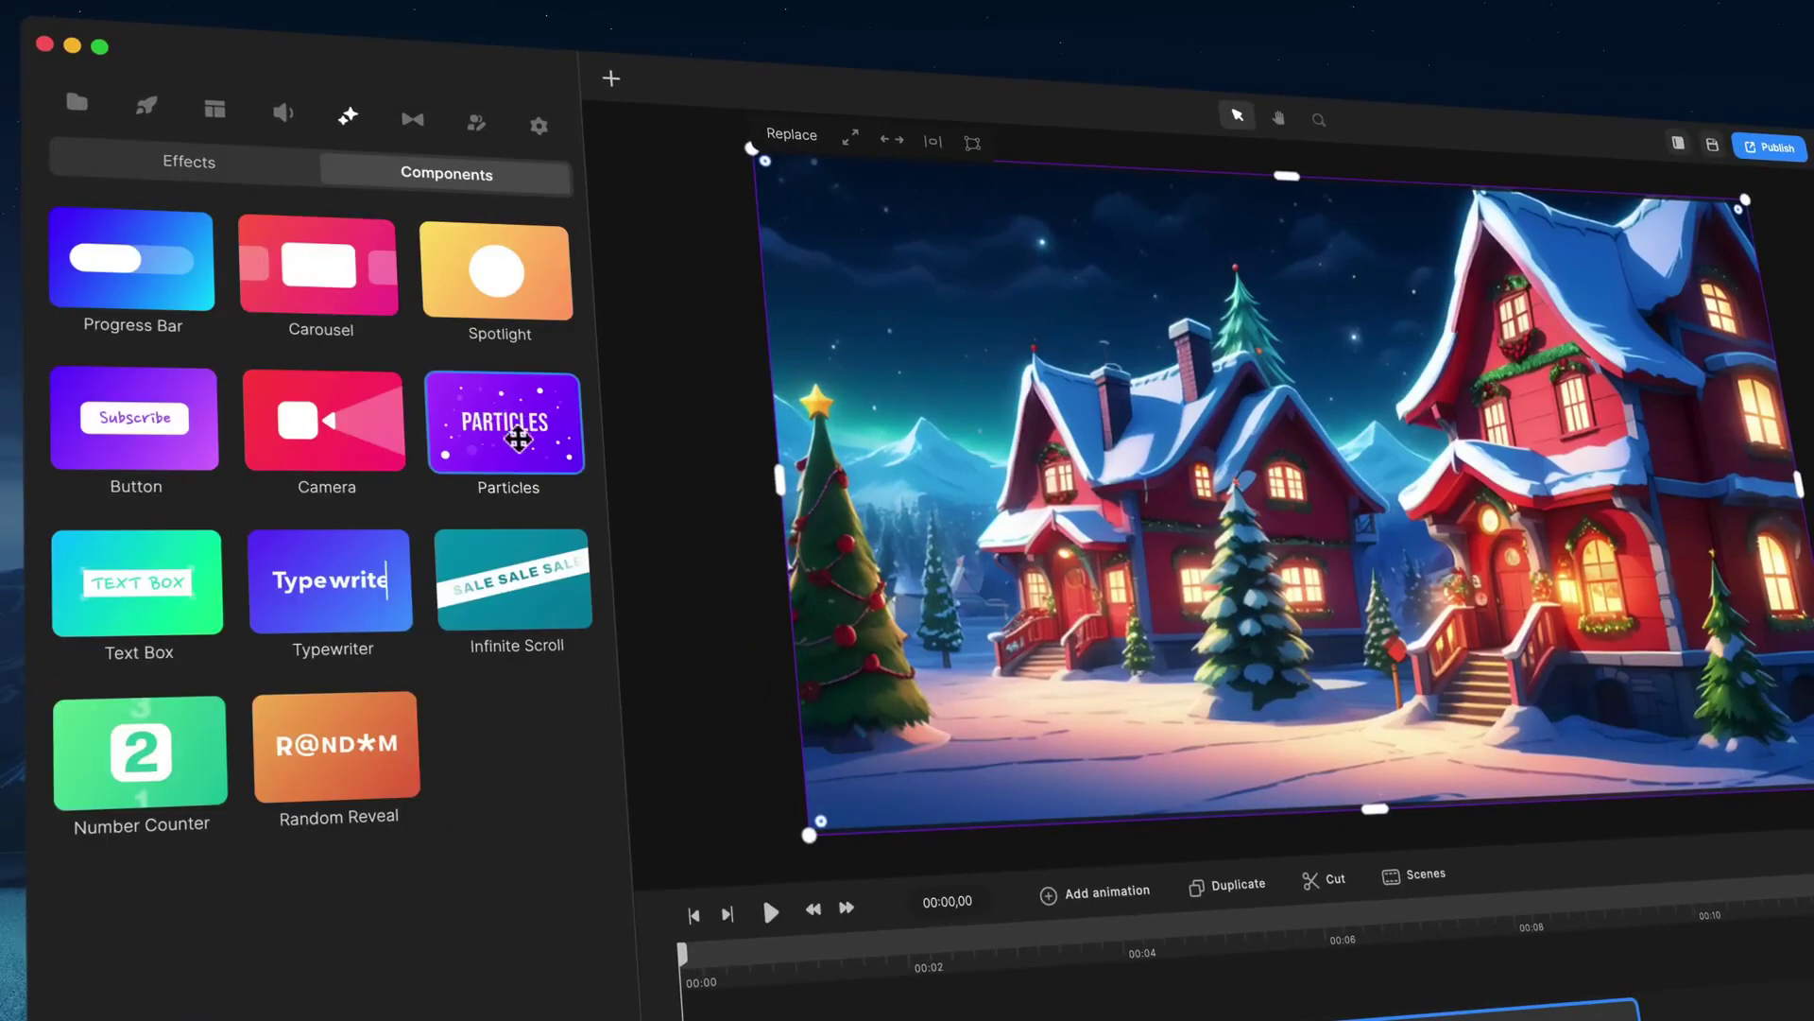
Step: Add a Particles layer over the village image, extend it to the image's length, and preview
drag(545, 428, 595, 879)
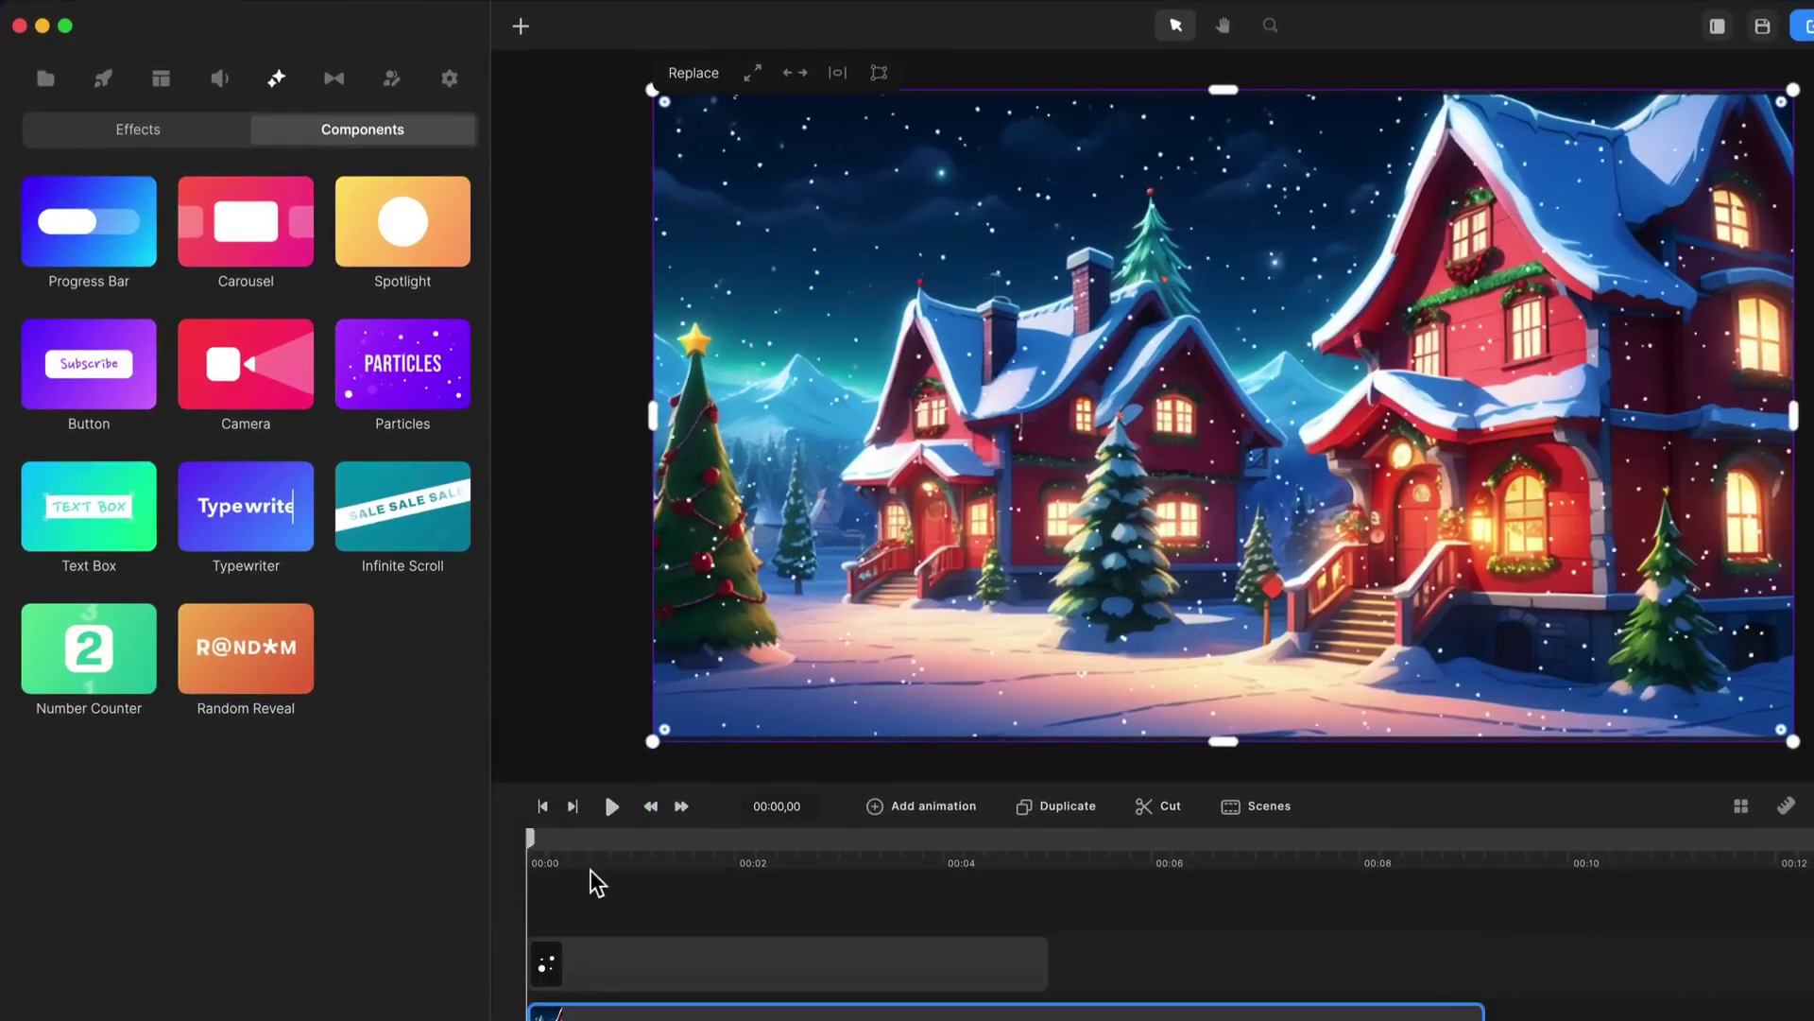
drag(1095, 954, 1510, 974)
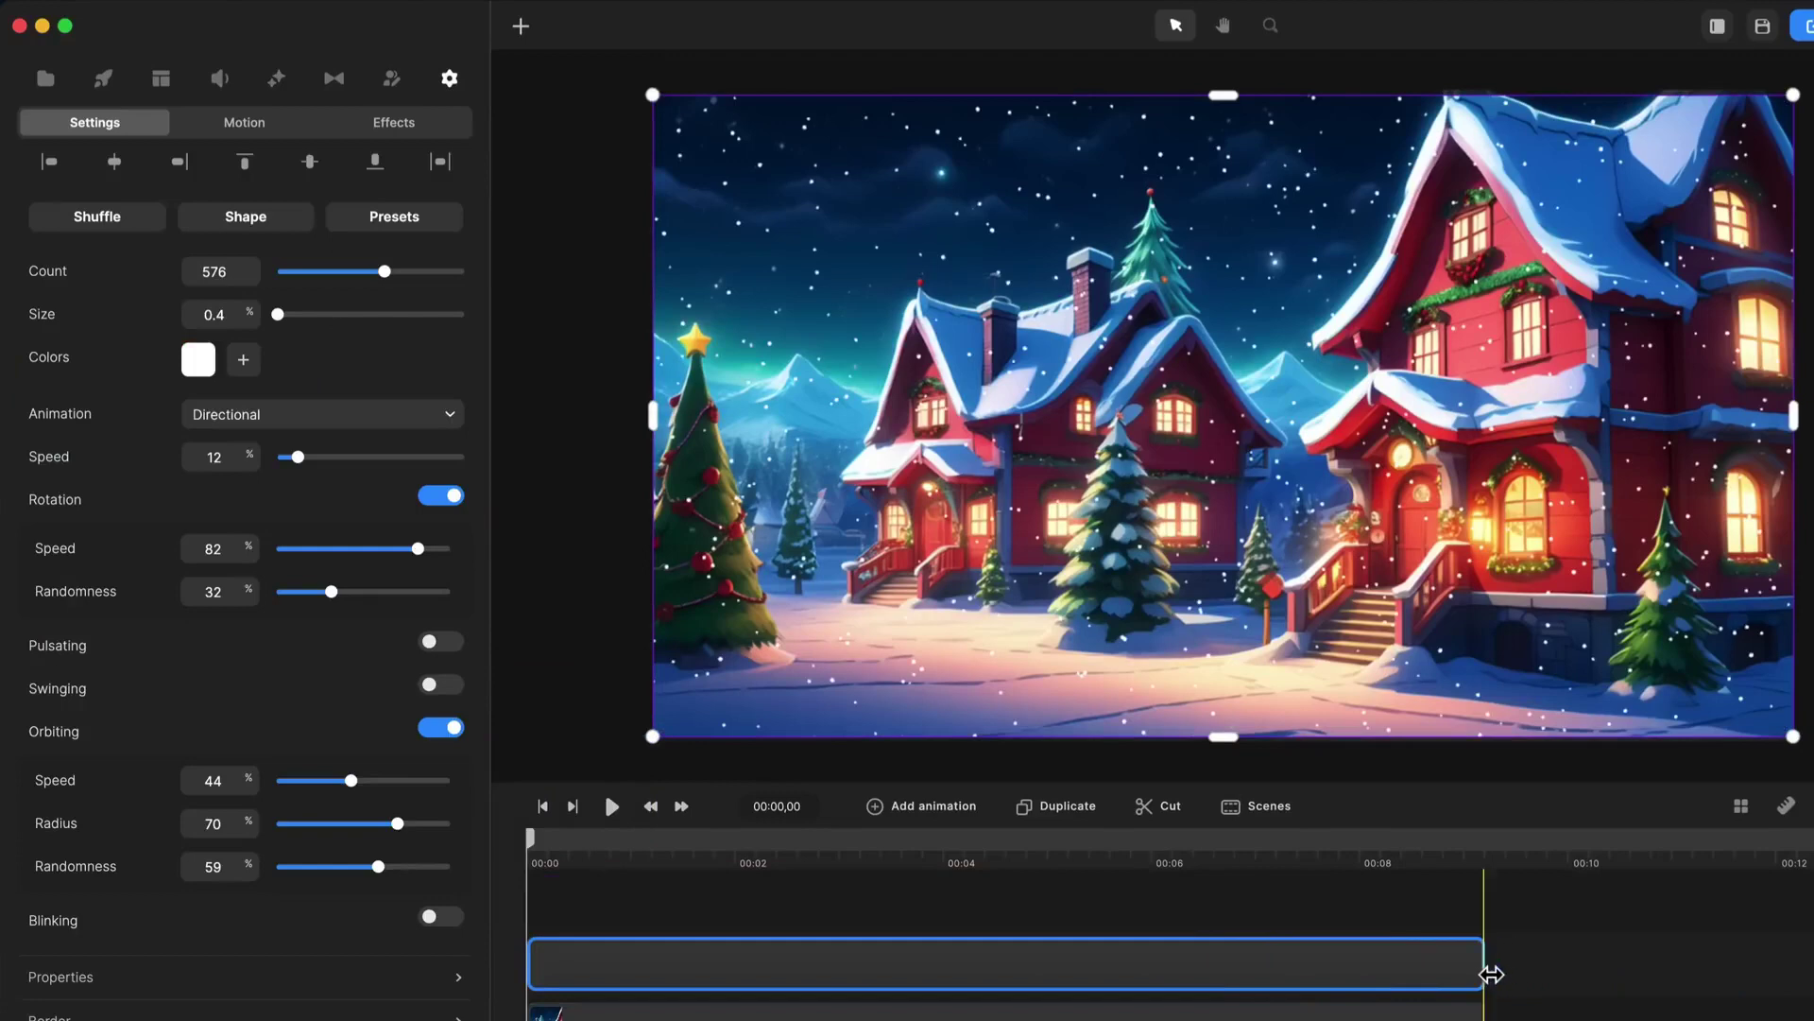
key(space)
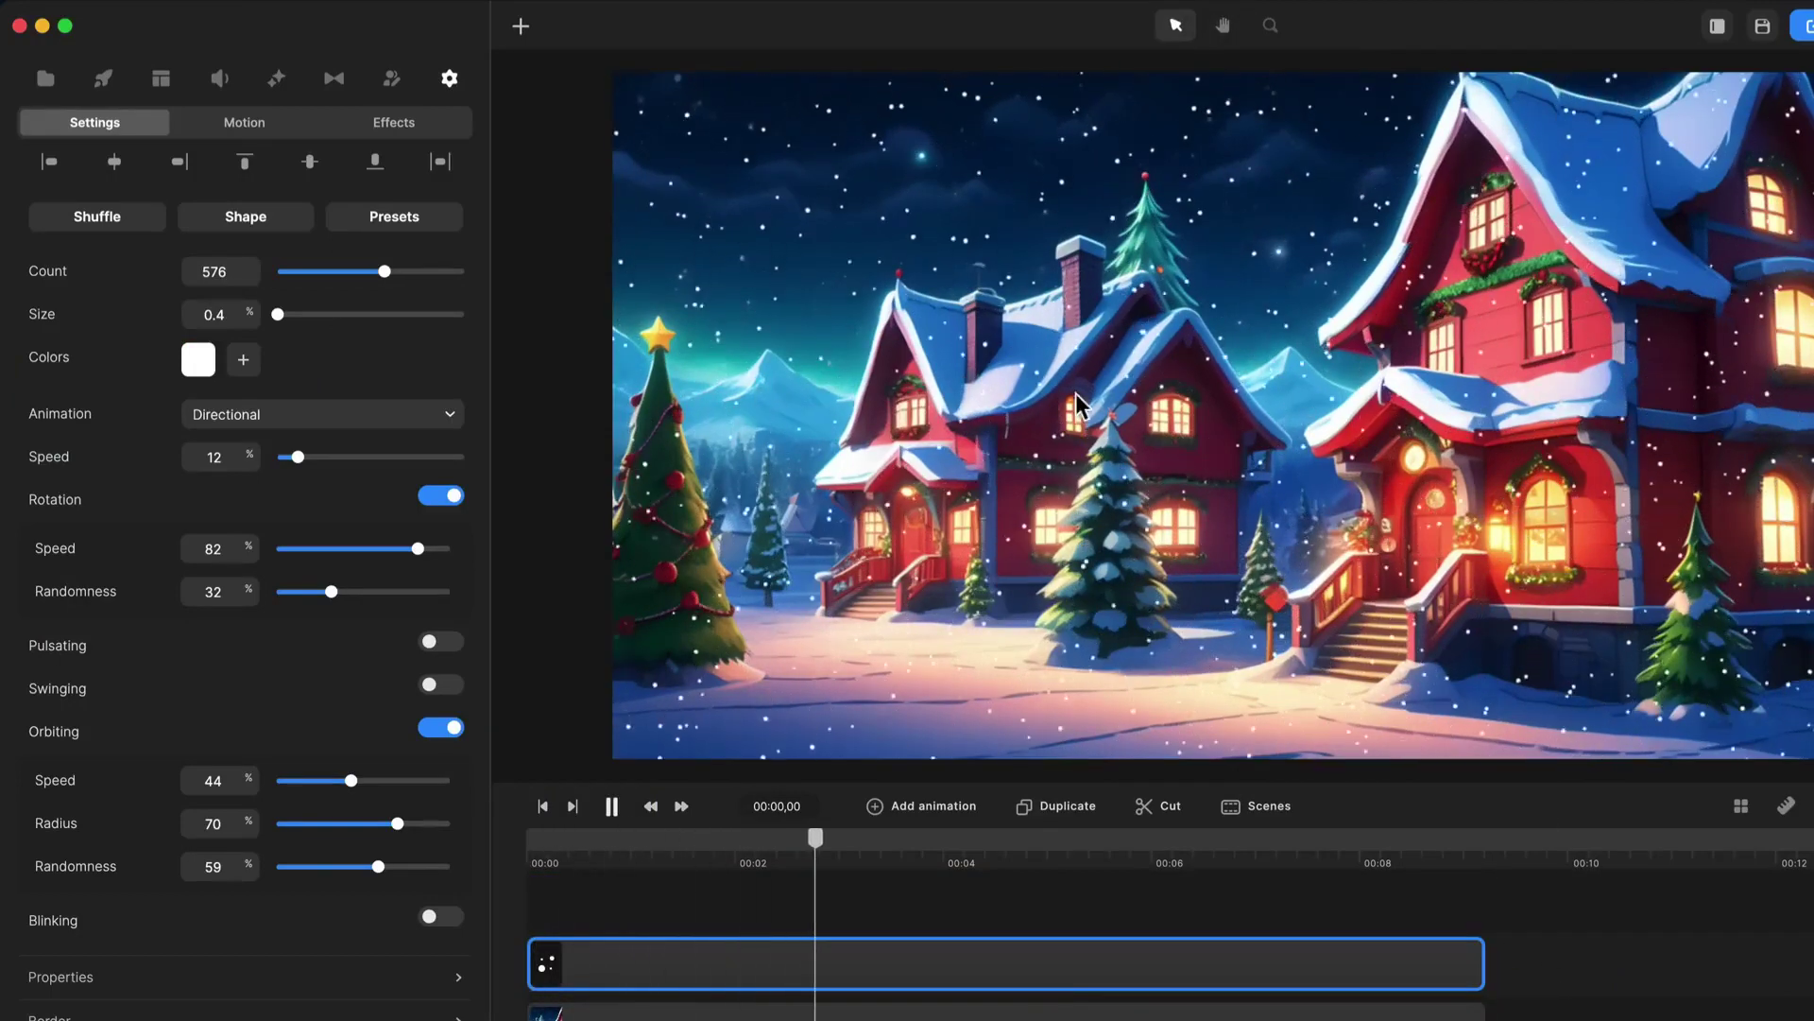
key(space)
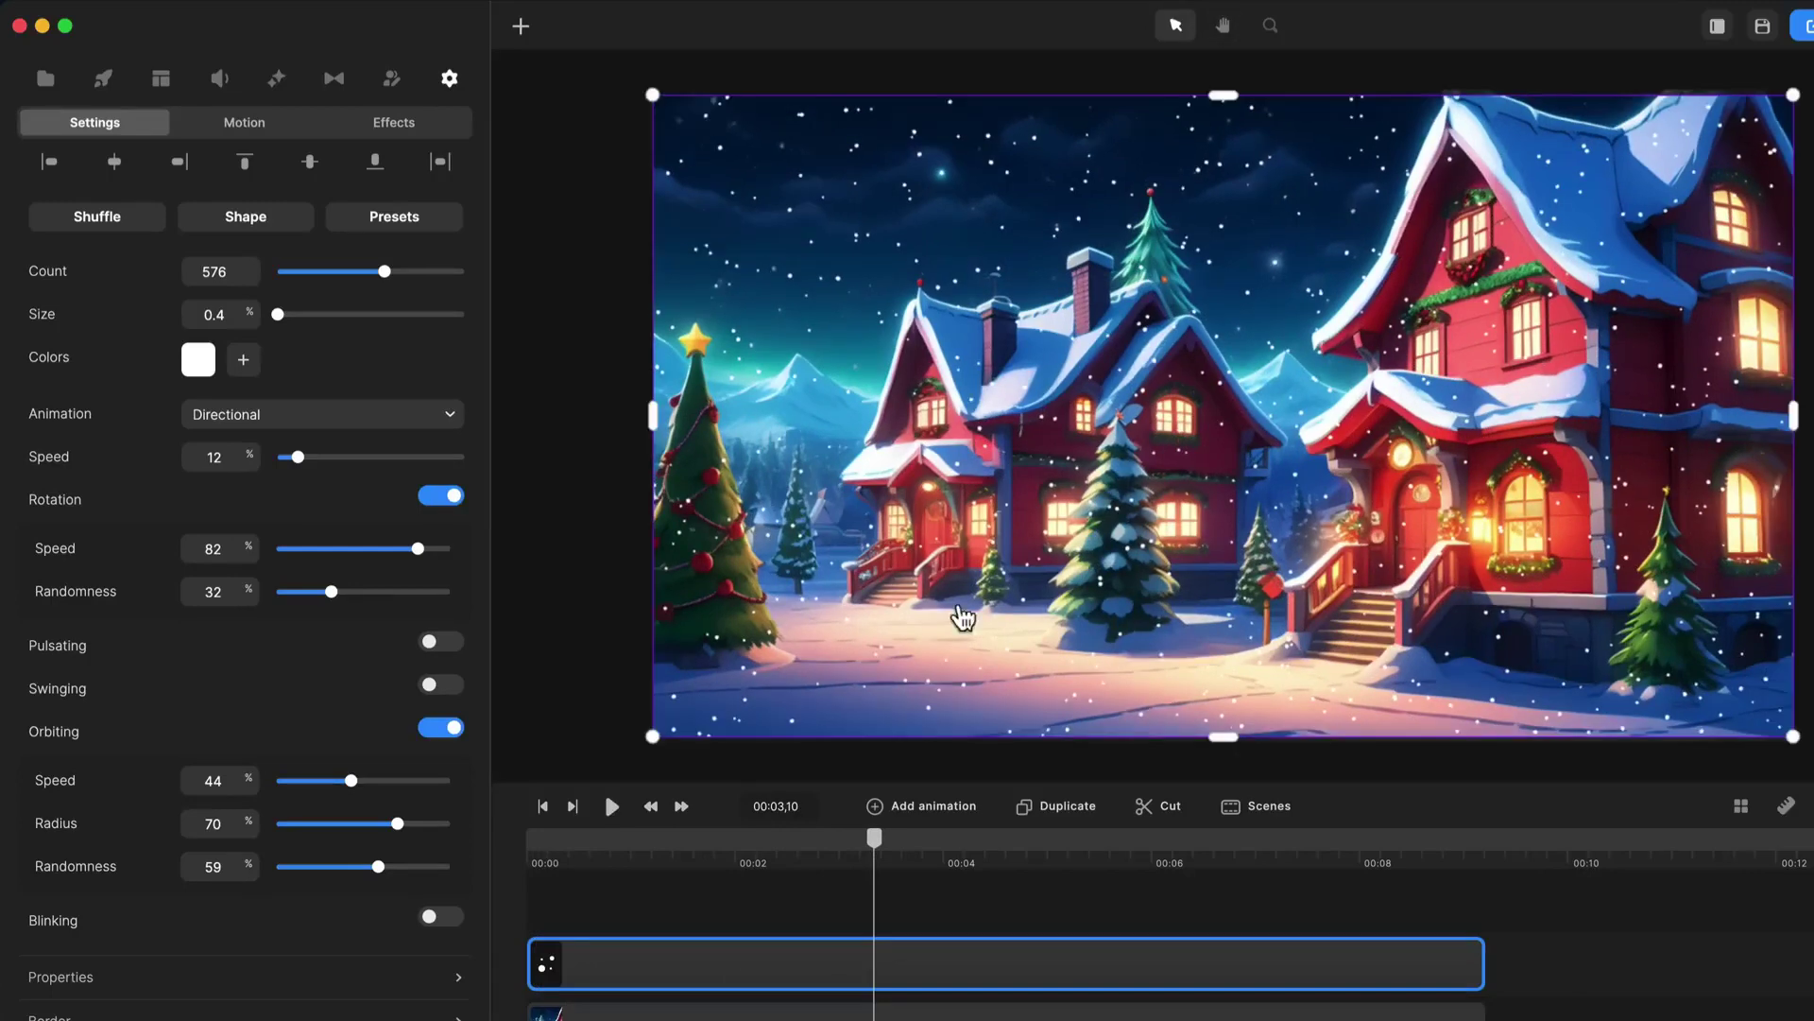
Step: Shuffle the particle arrangement and enlarge the particles to size 3.1
click(135, 231)
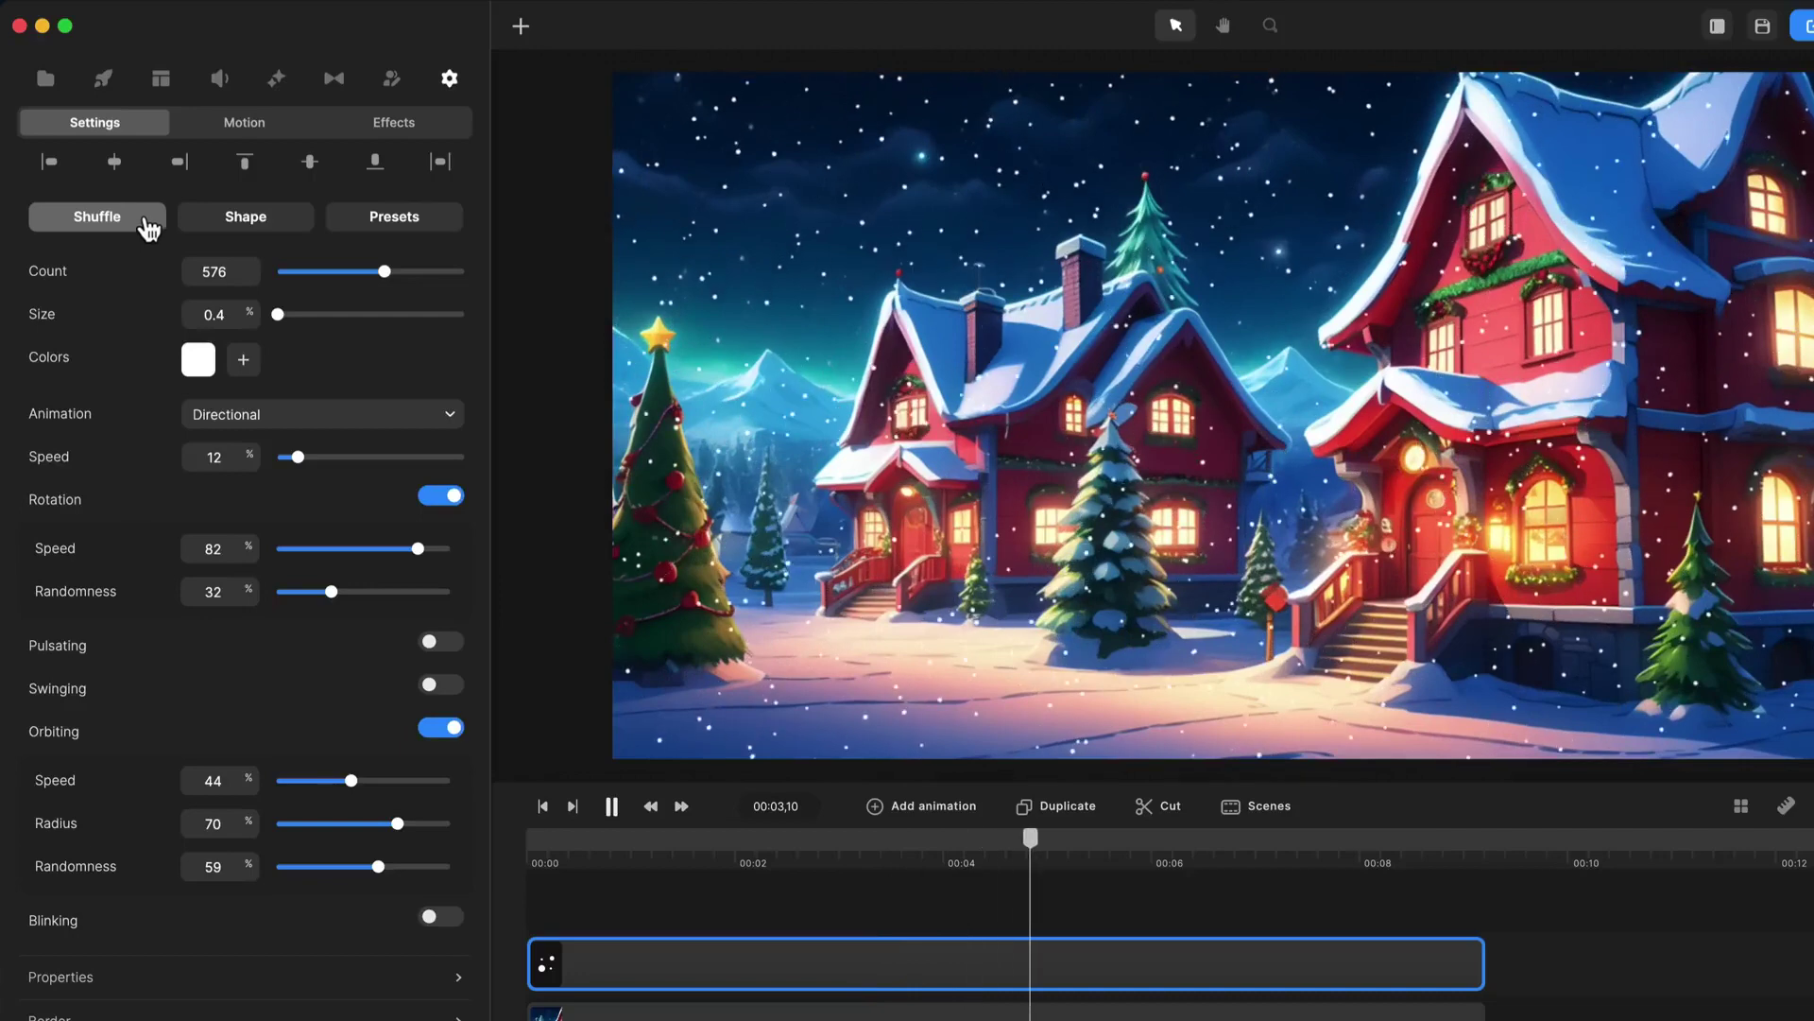
click(255, 225)
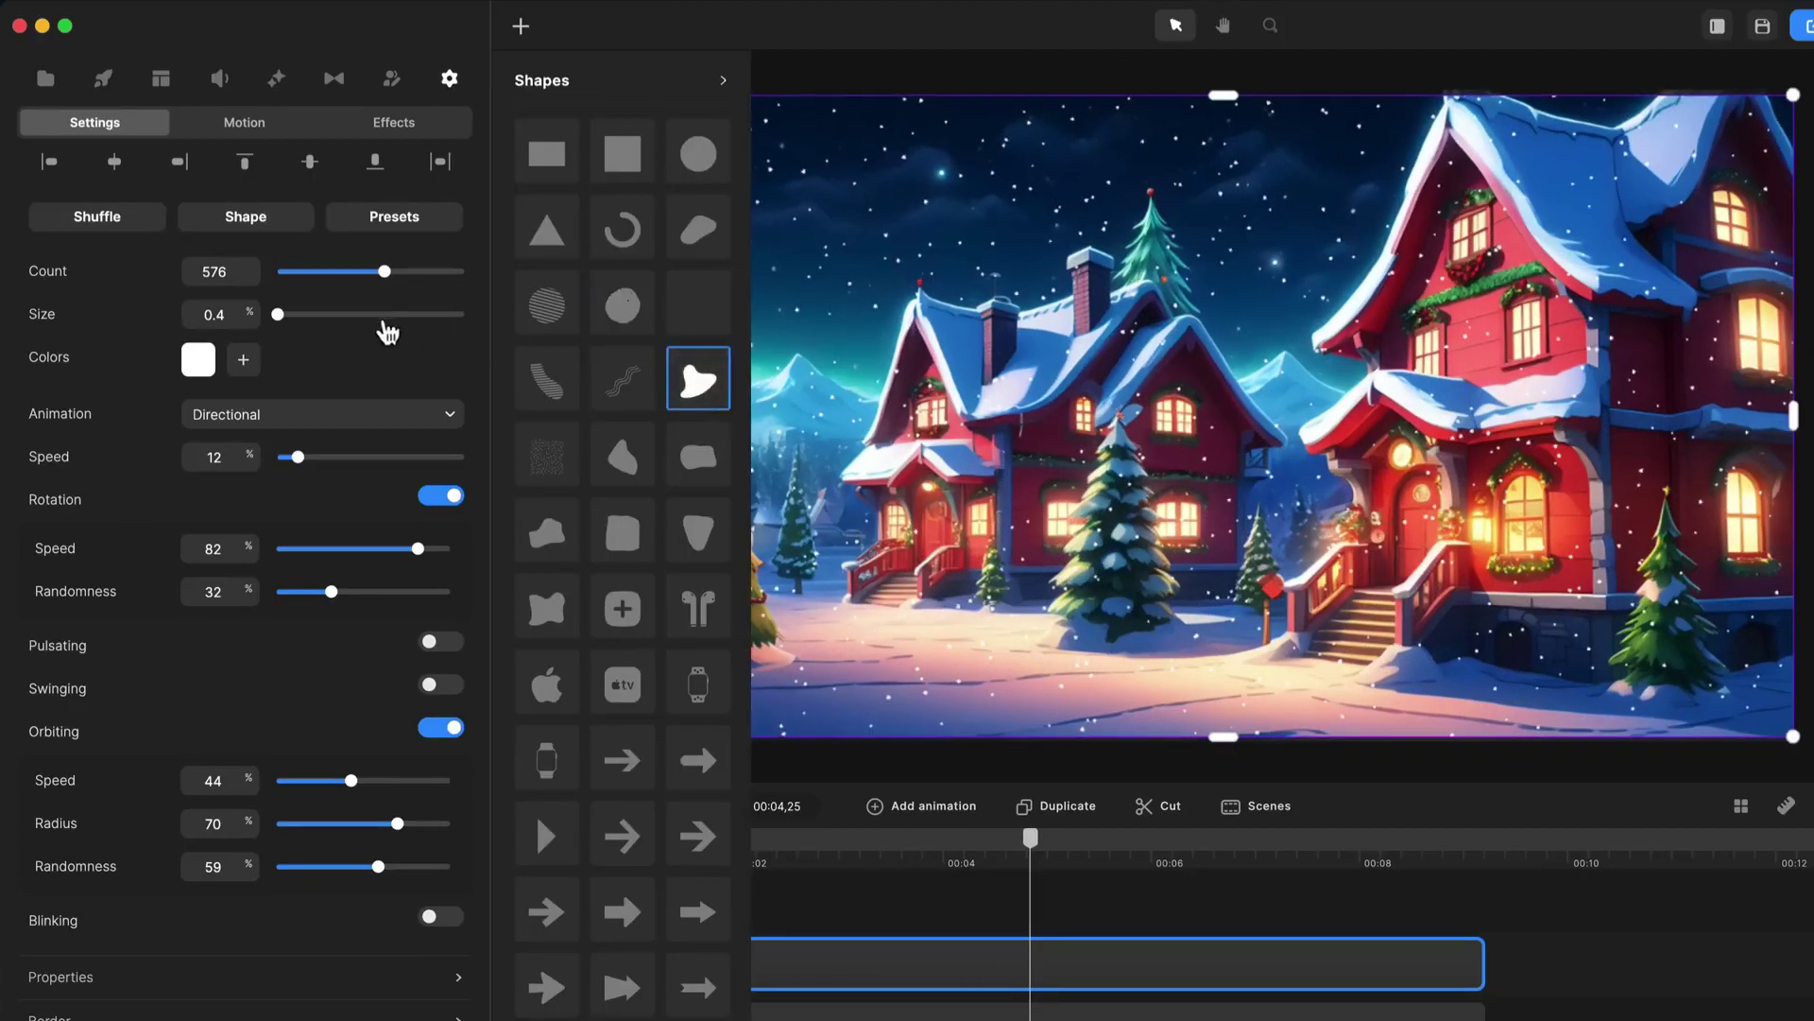
drag(281, 317, 280, 316)
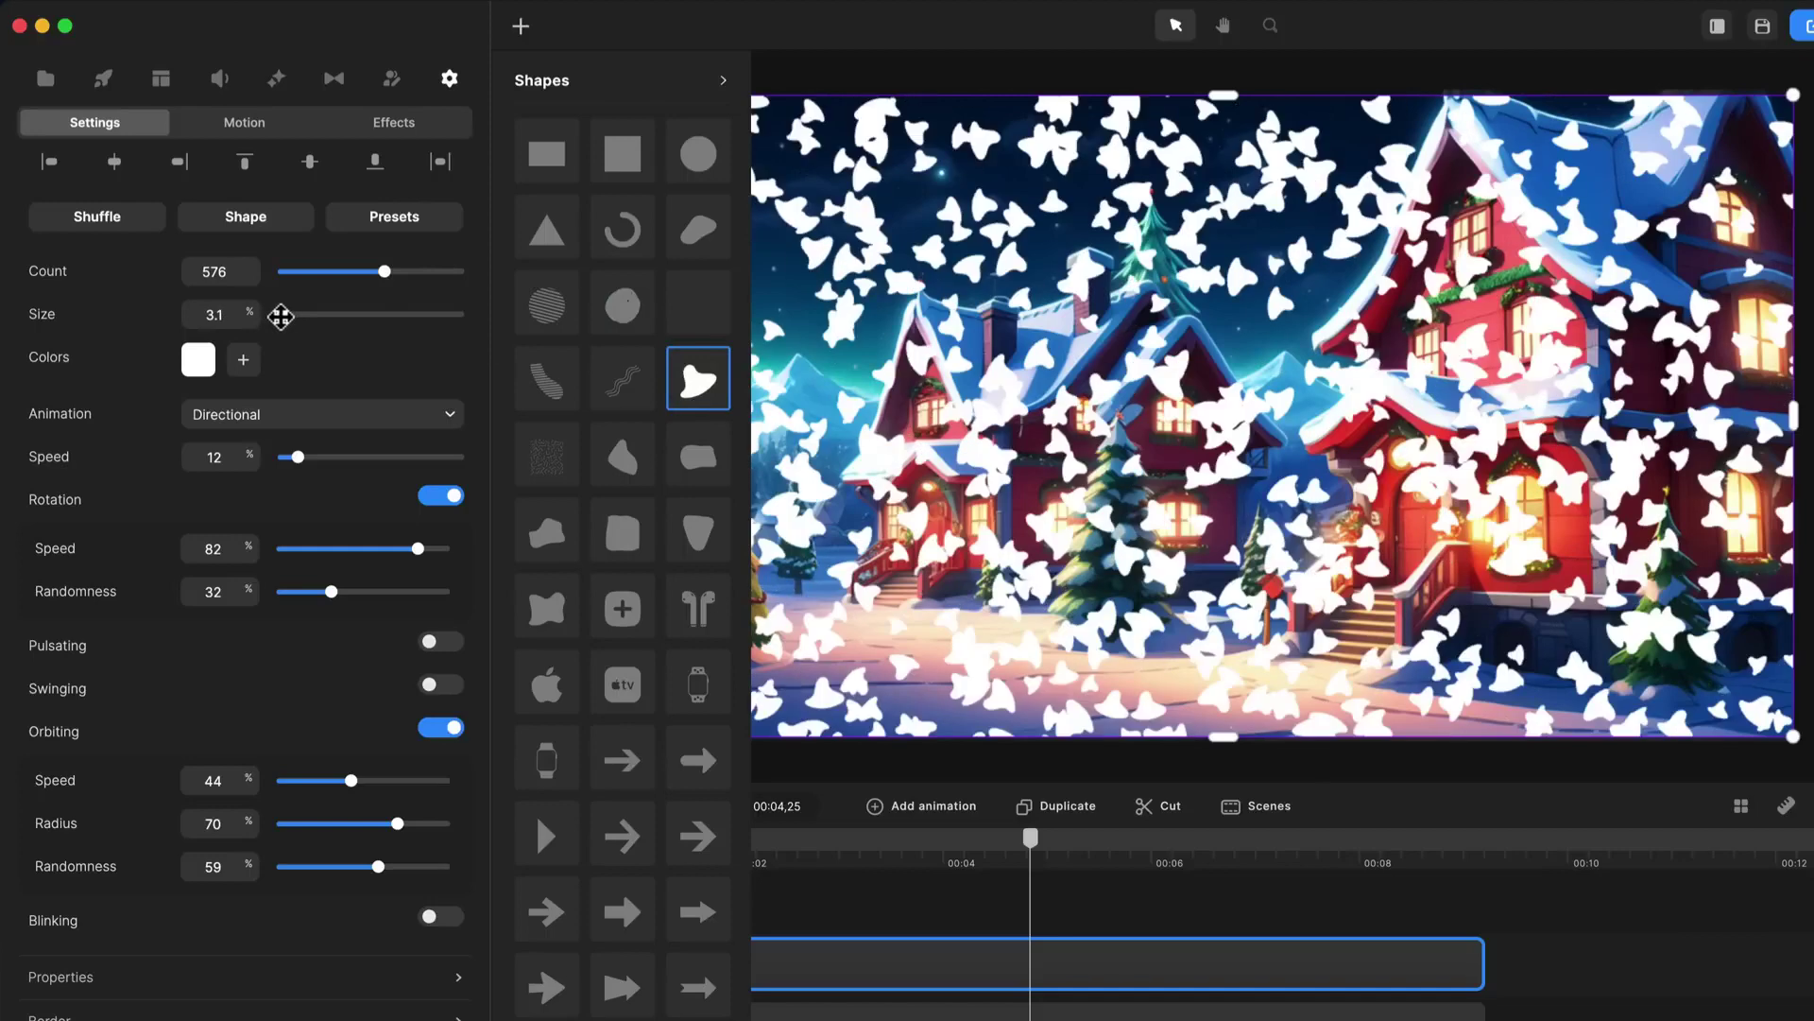
Step: Try several shapes, settle on round blob flakes, and reduce the count to 185
click(650, 471)
click(688, 463)
click(623, 608)
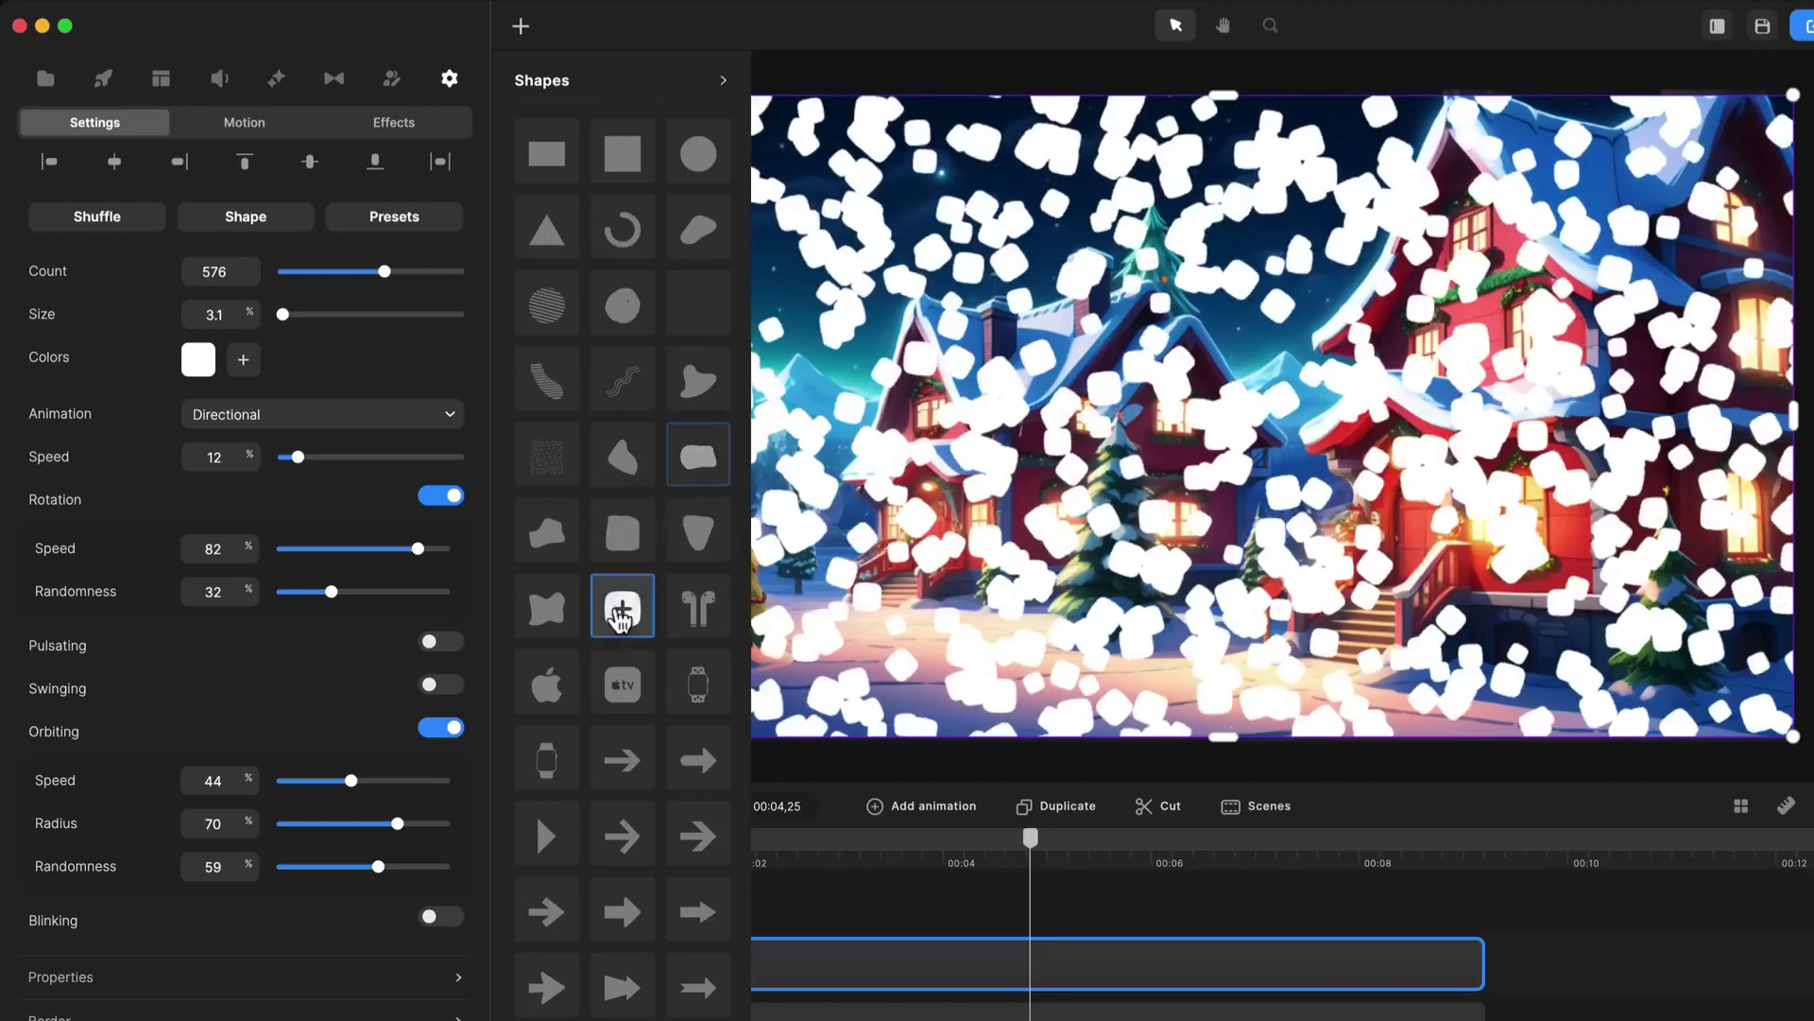
click(547, 621)
click(695, 635)
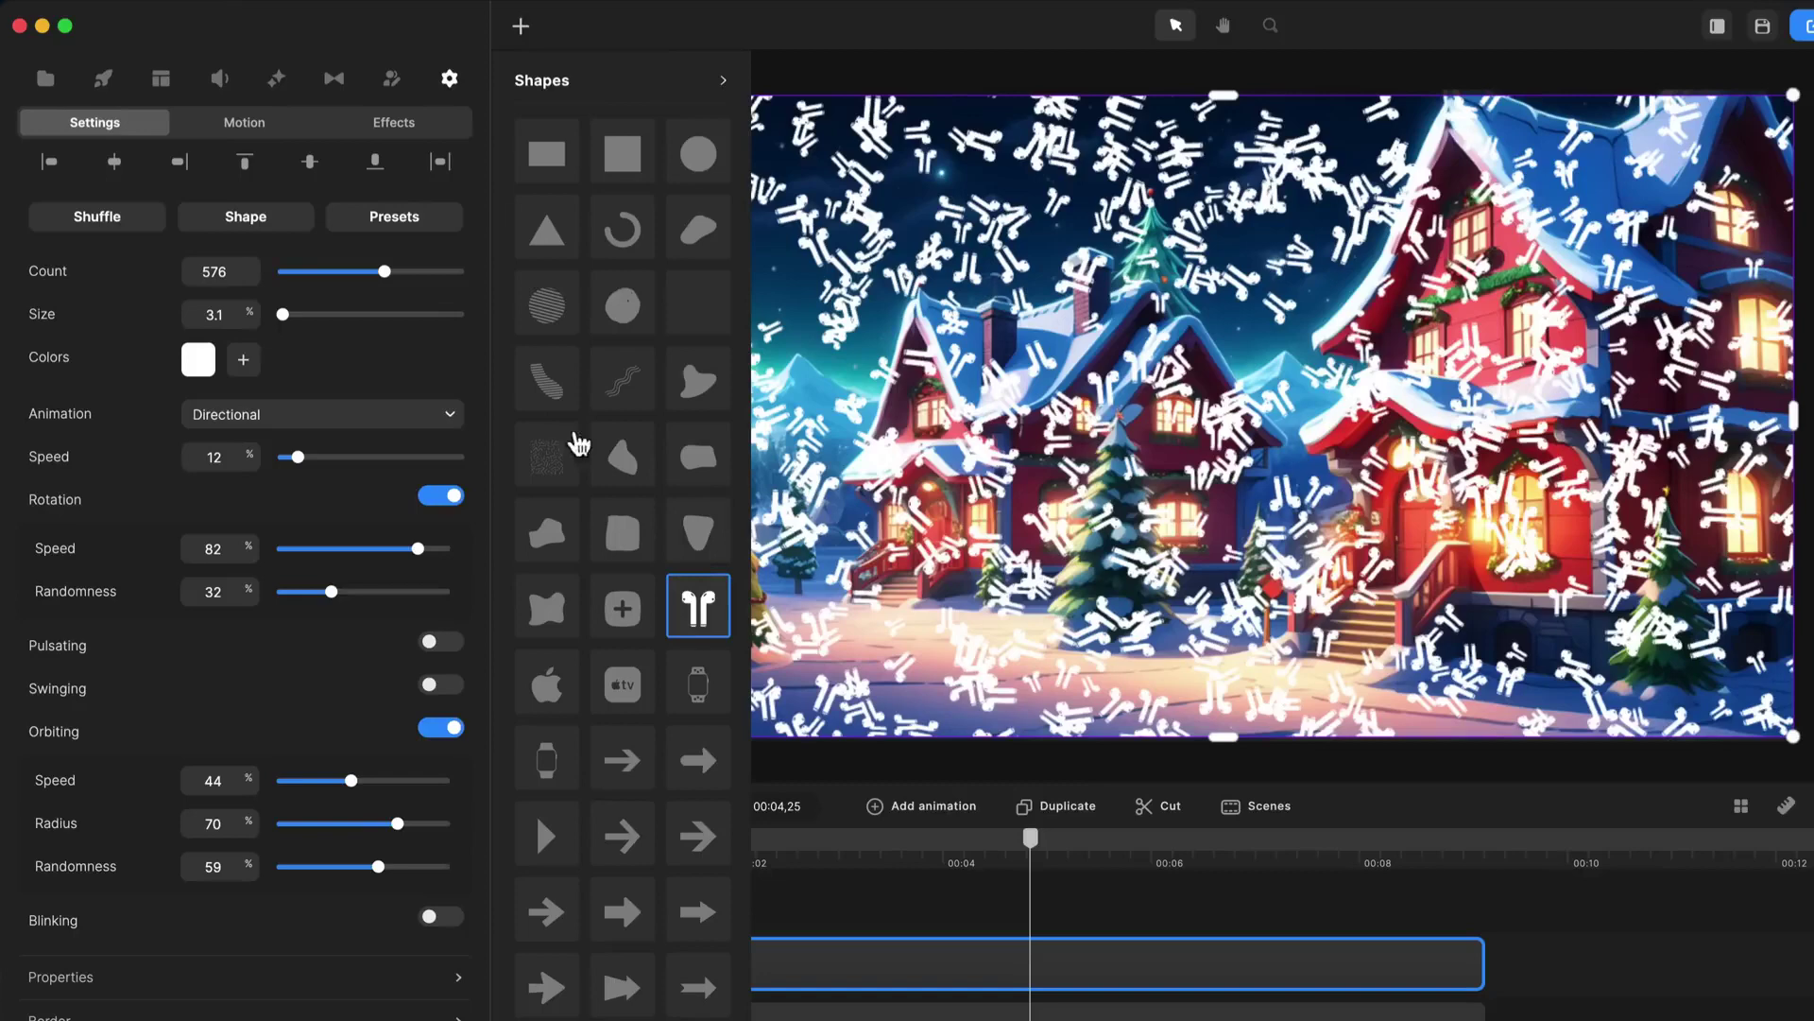
click(622, 304)
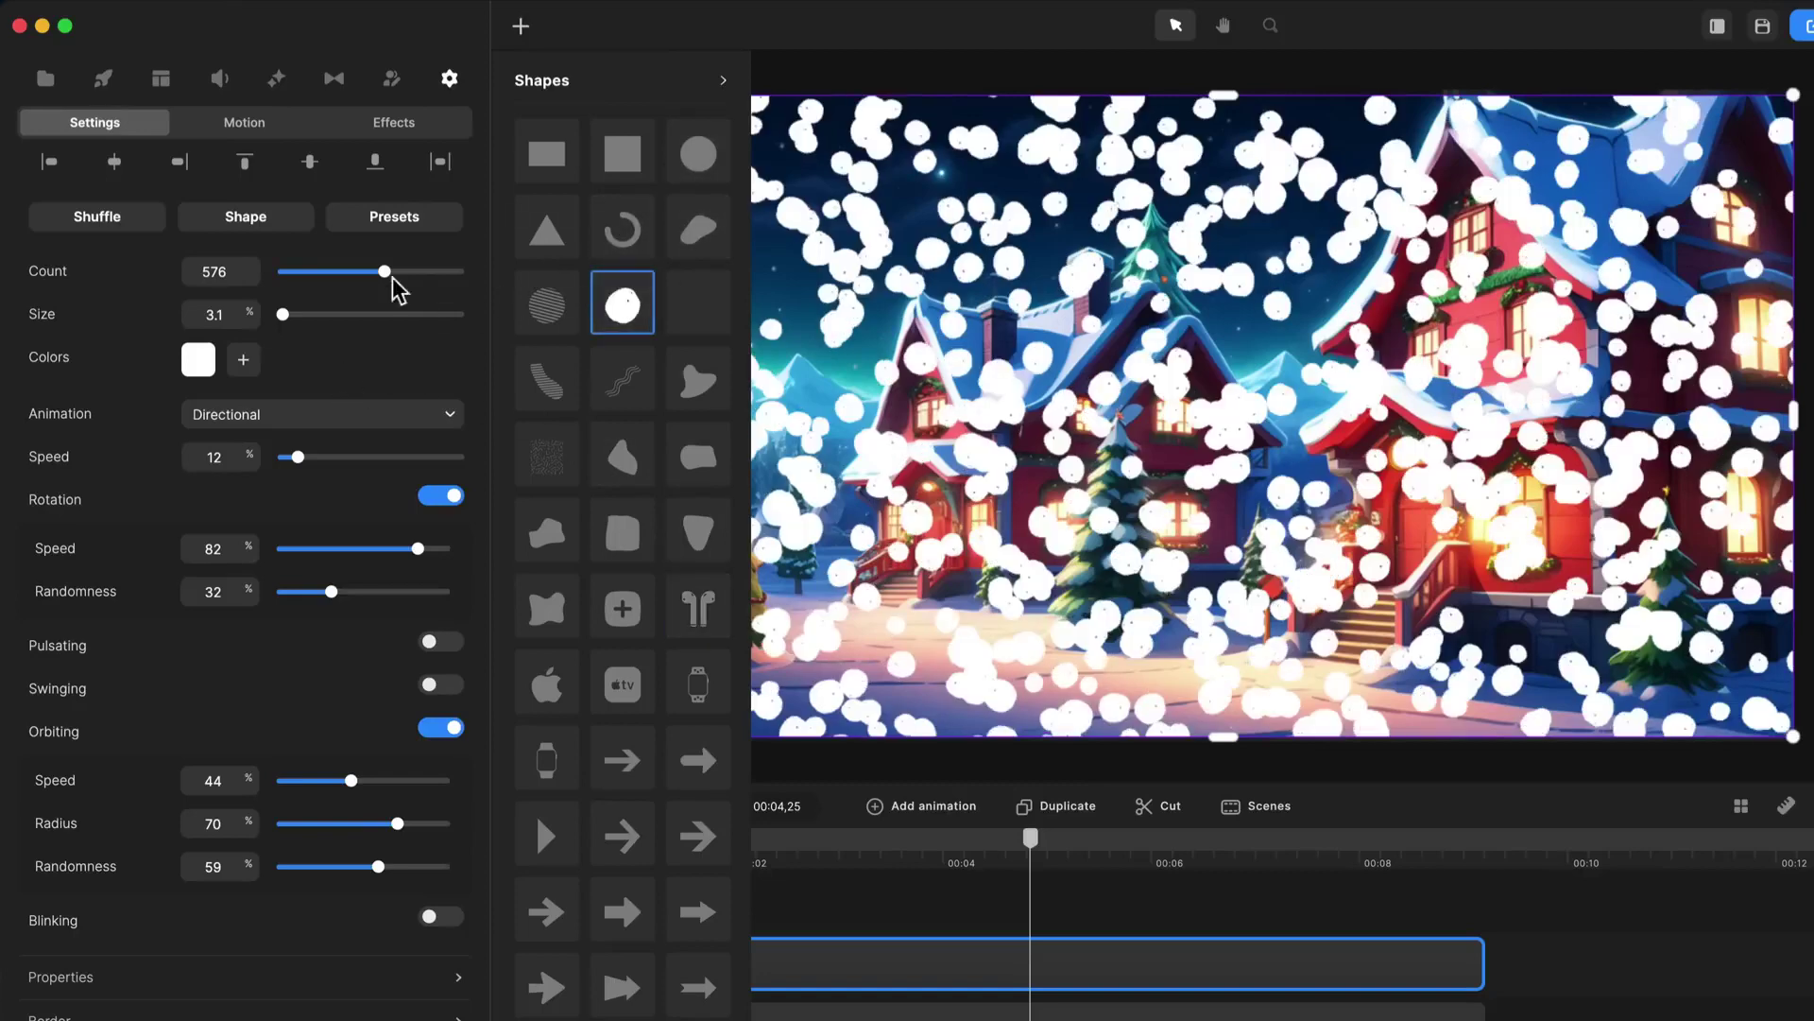
drag(384, 273, 279, 315)
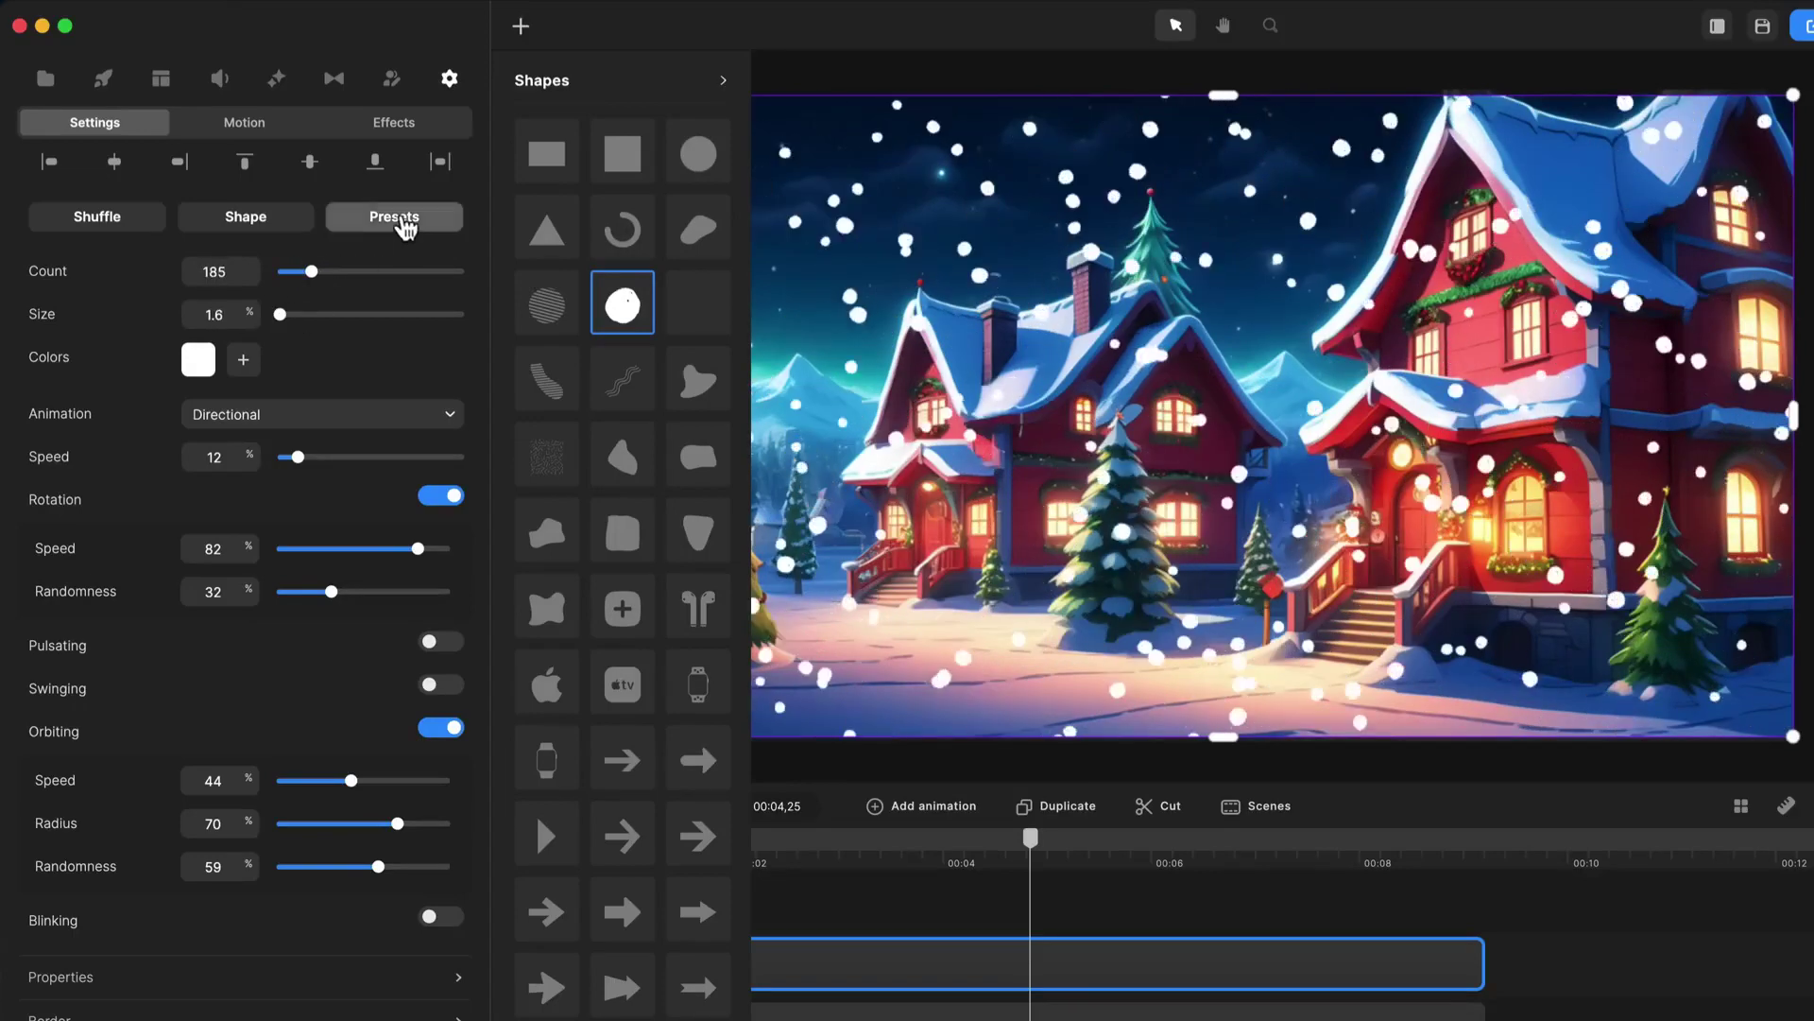
Step: Try the snow, confetti and dark particle presets, previewing from about three seconds
click(397, 219)
click(596, 243)
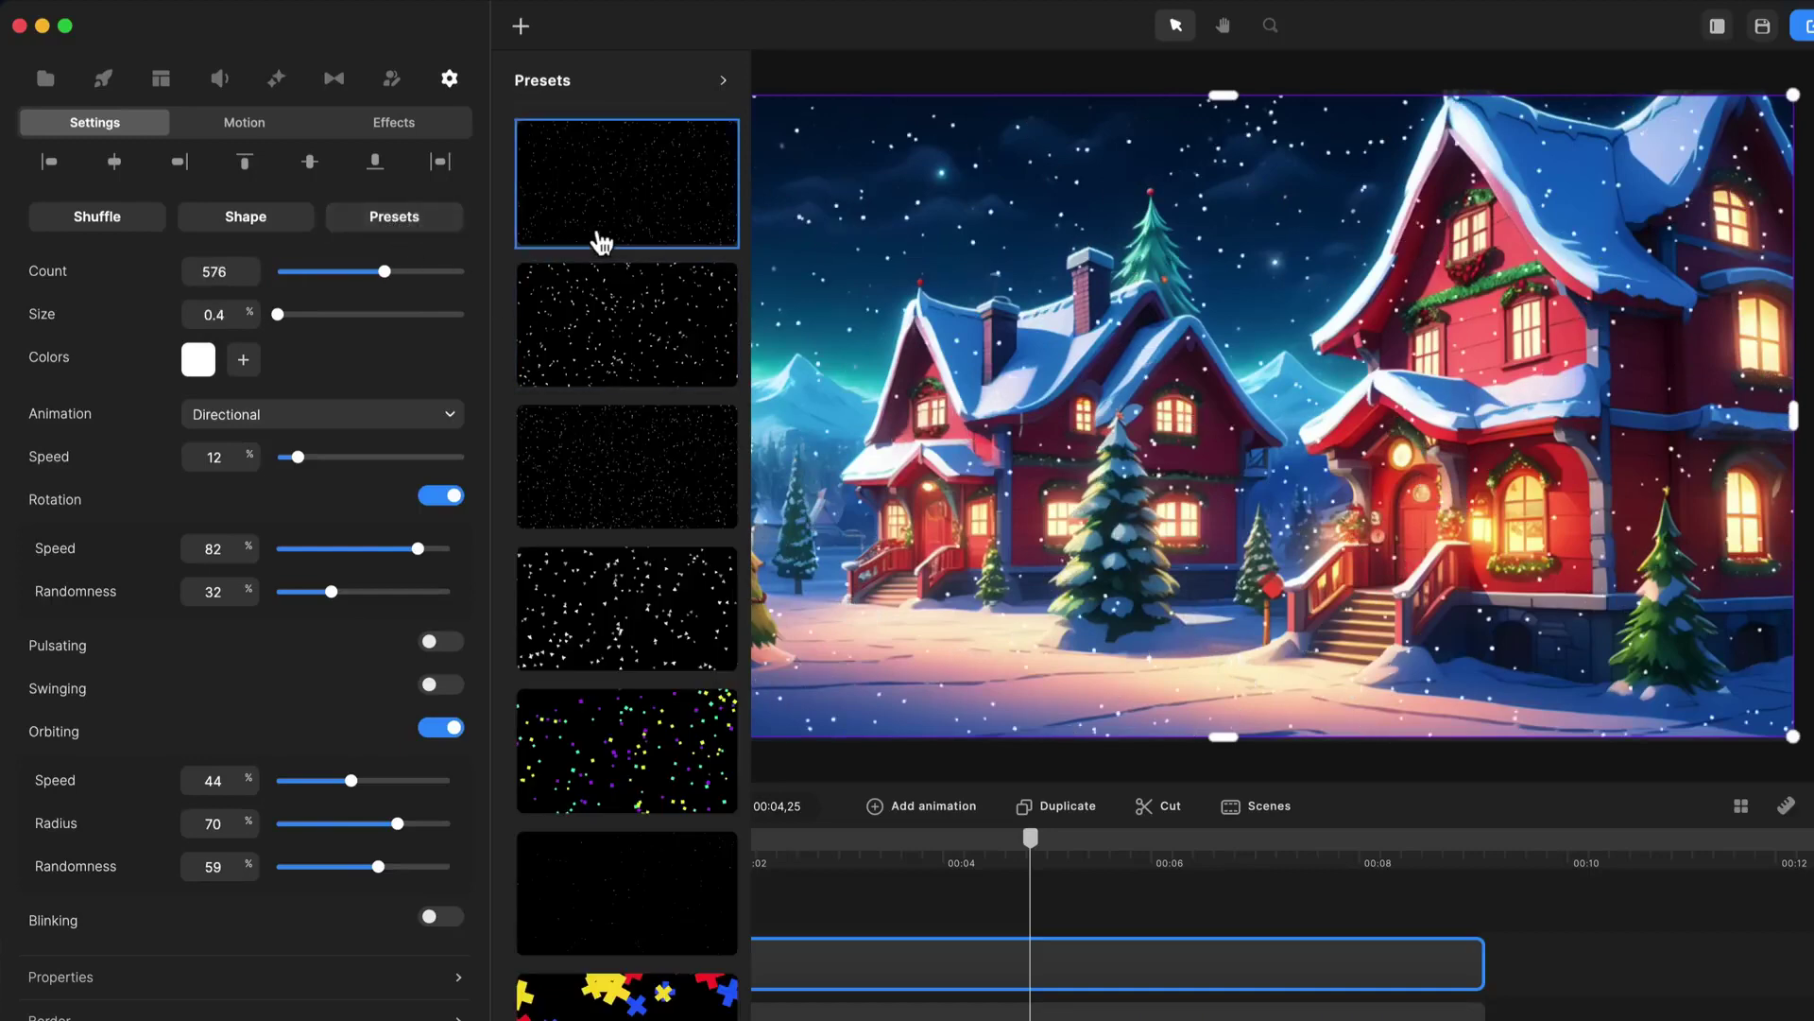
click(617, 360)
click(626, 478)
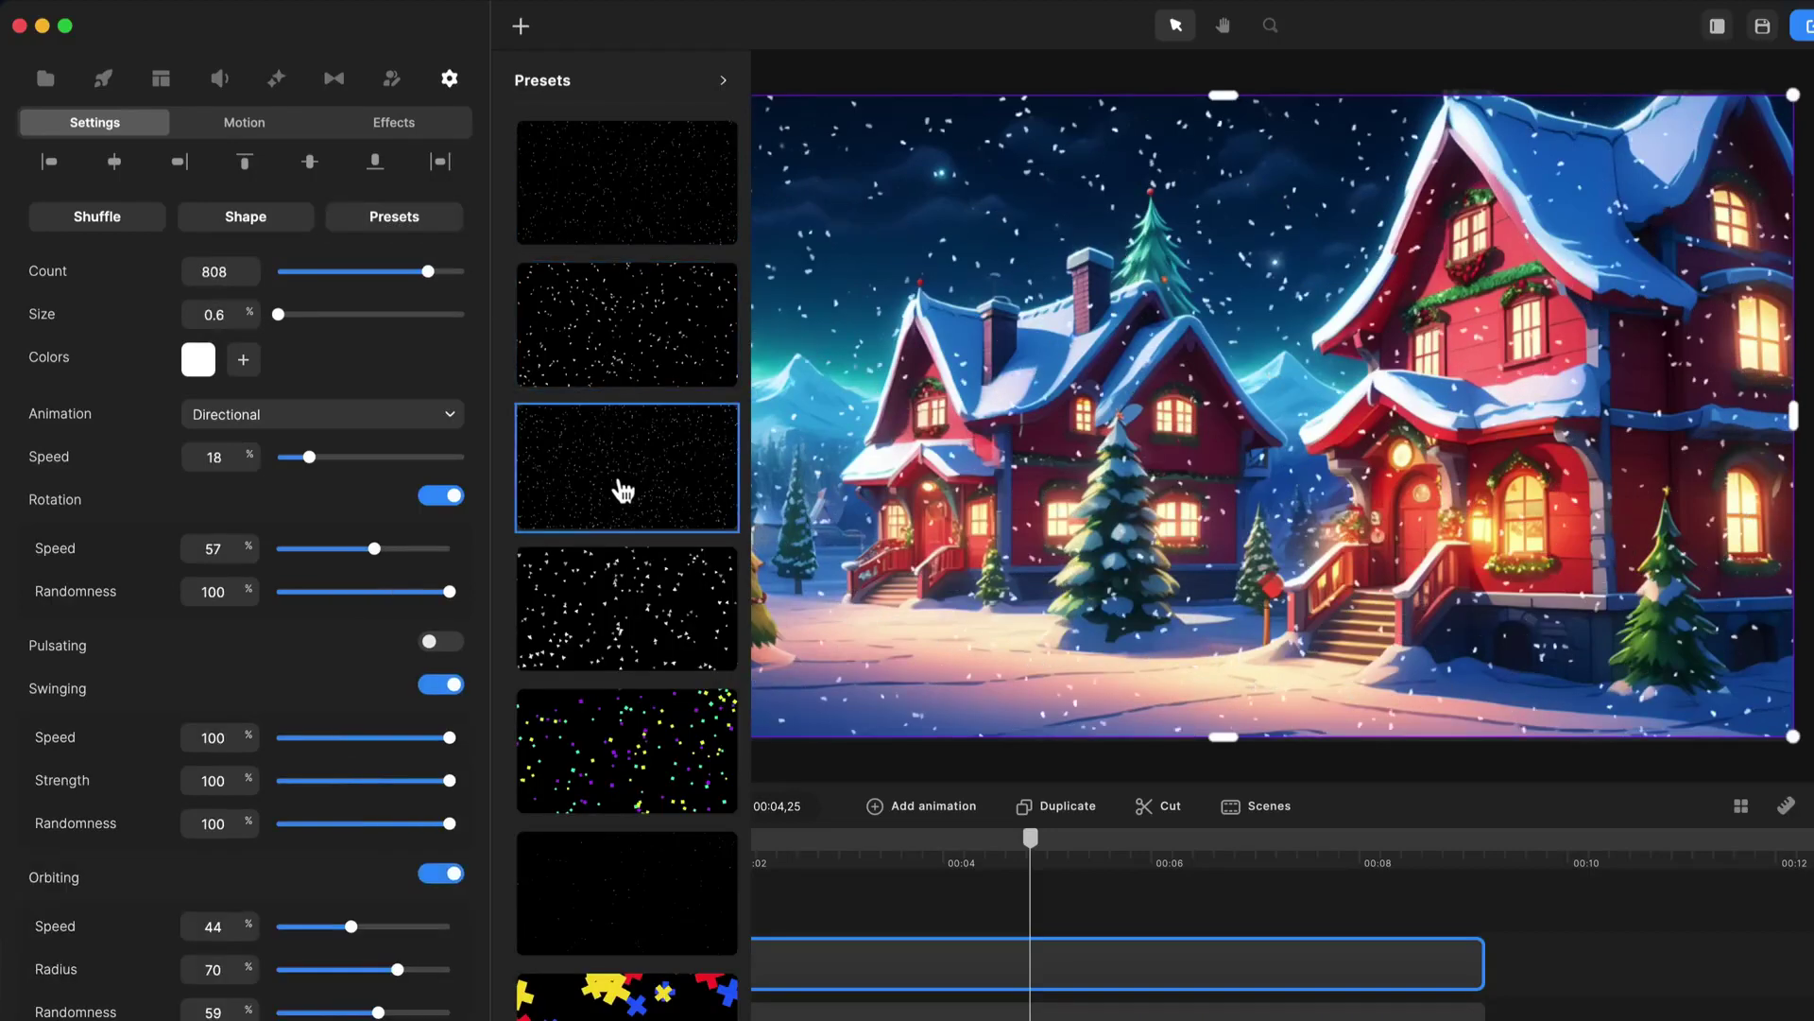
click(646, 598)
scroll(652, 586, down, 3)
click(648, 473)
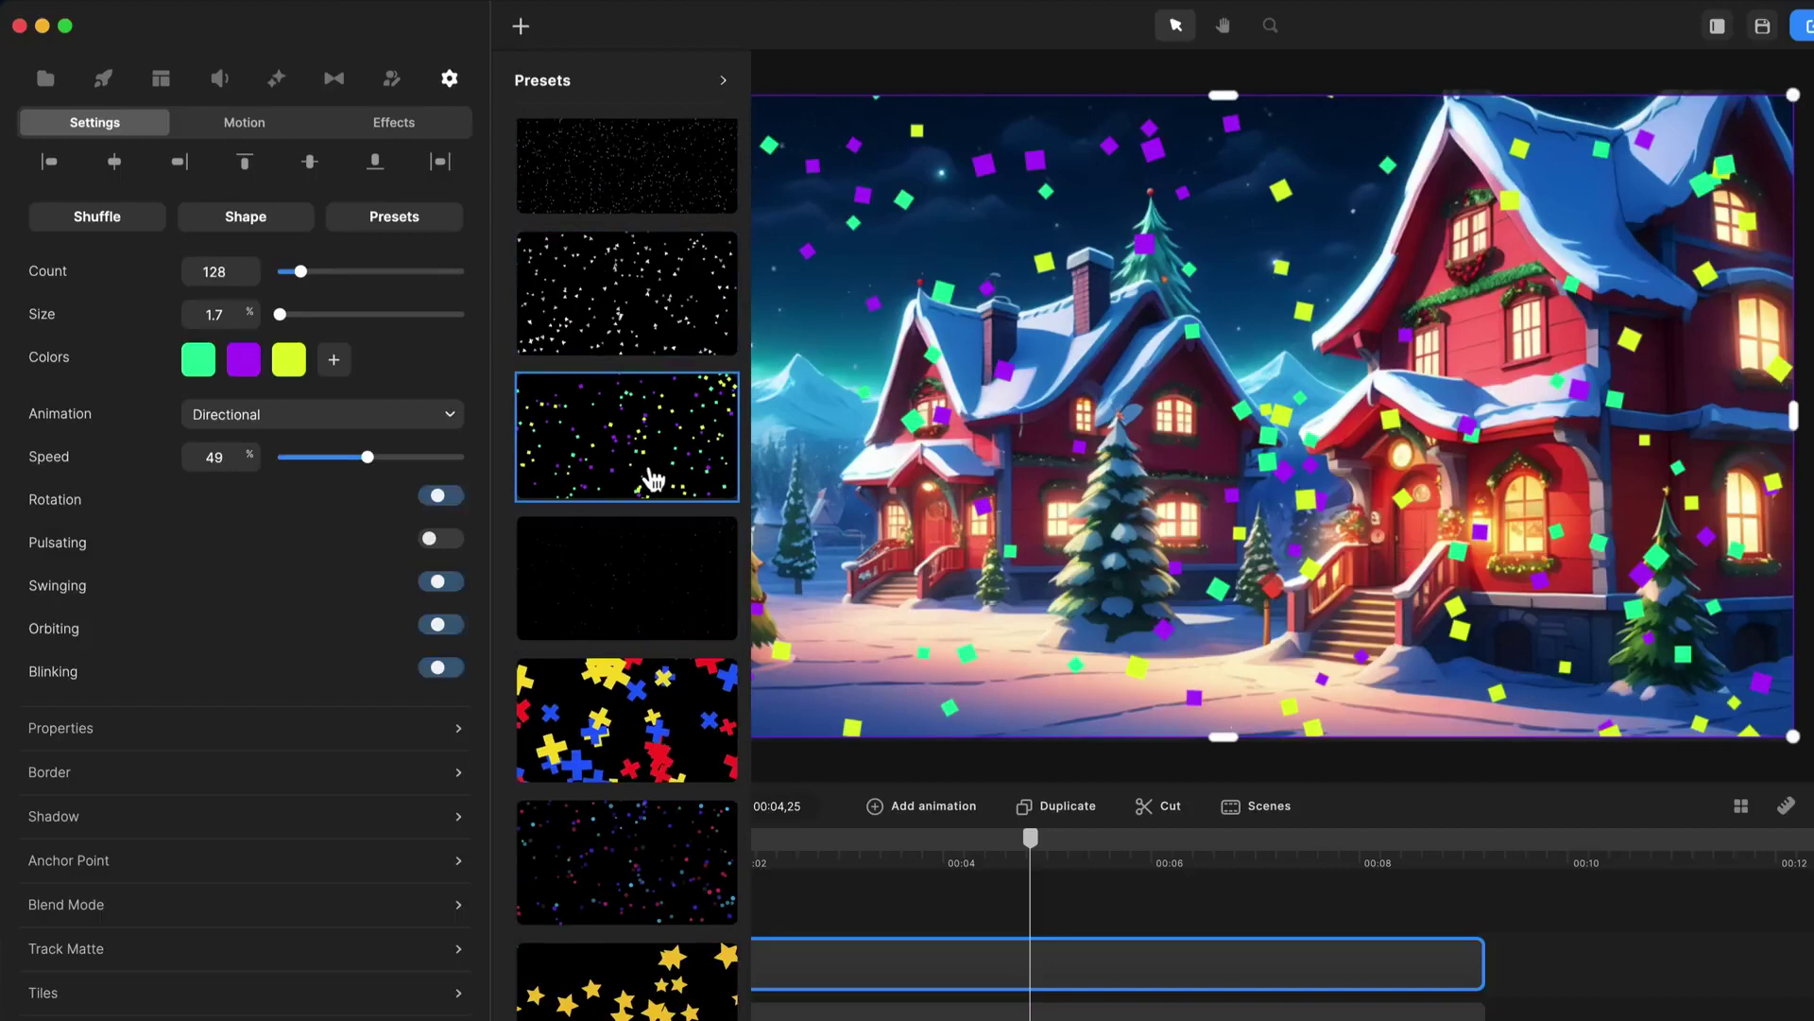
click(655, 581)
drag(1037, 846, 915, 848)
key(space)
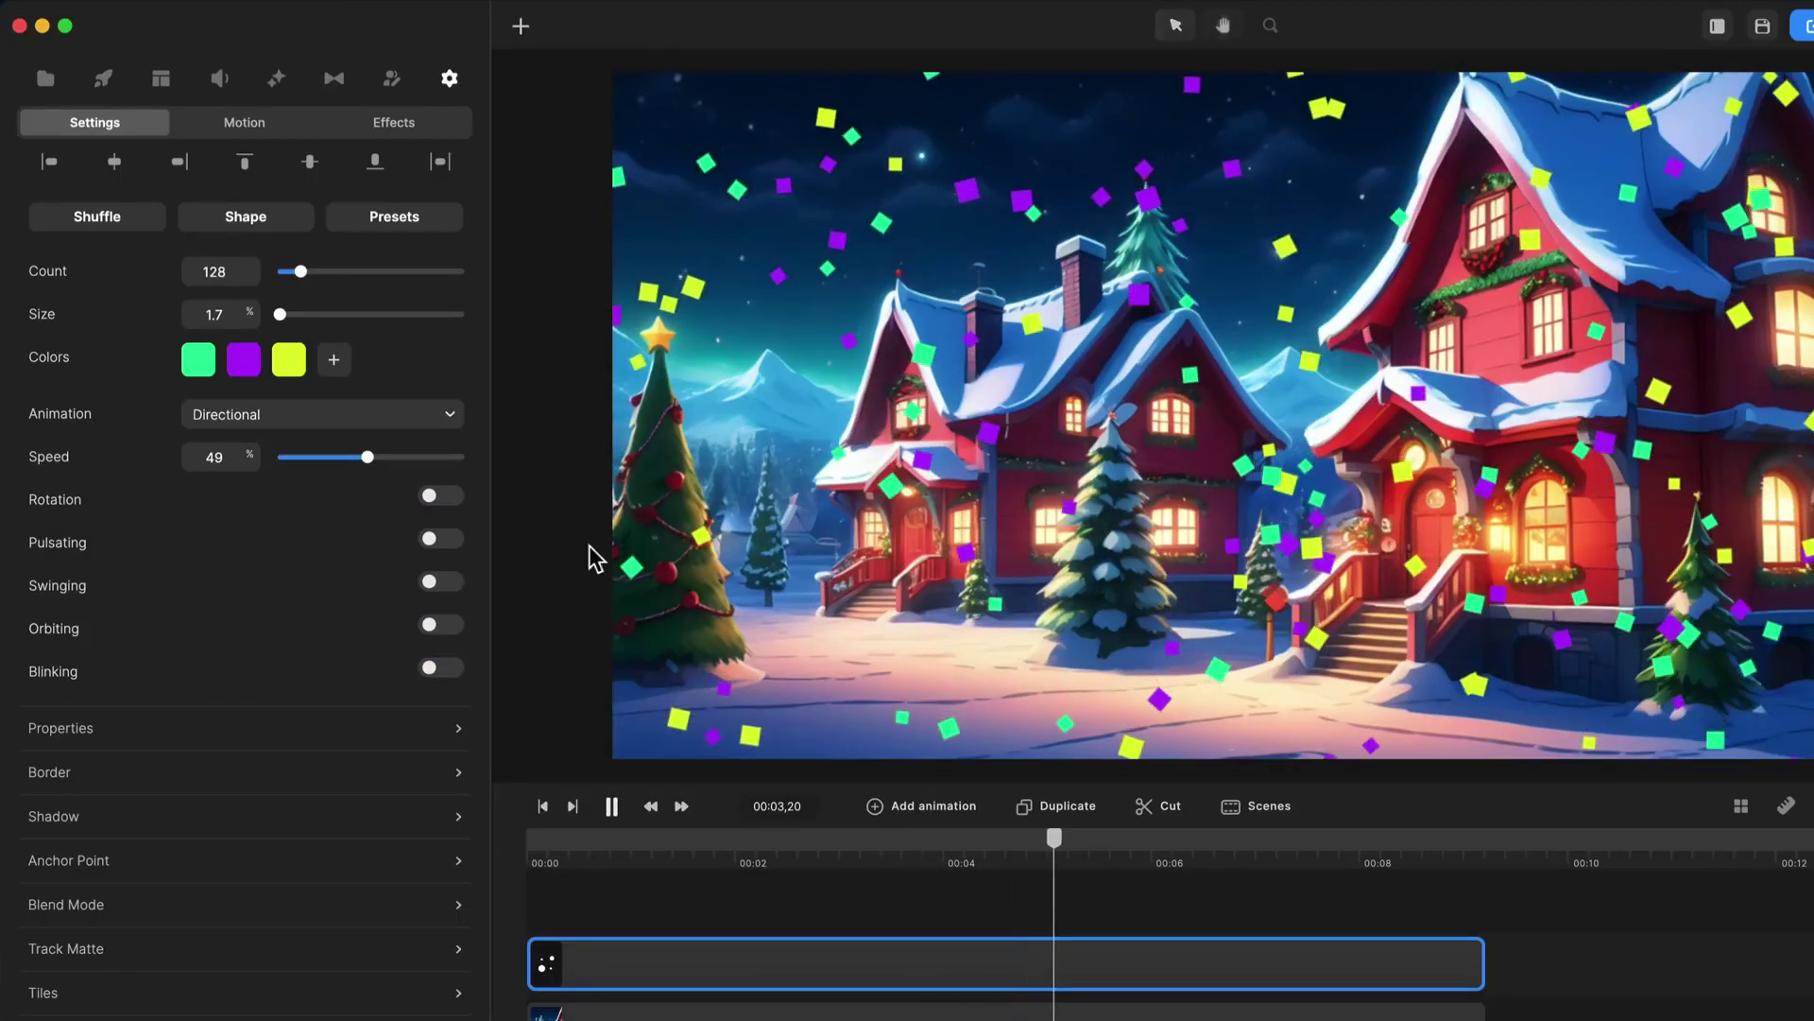
key(space)
Step: Apply the colourful crosses preset, preview it, and move the village image later
click(397, 219)
scroll(673, 408, down, 2)
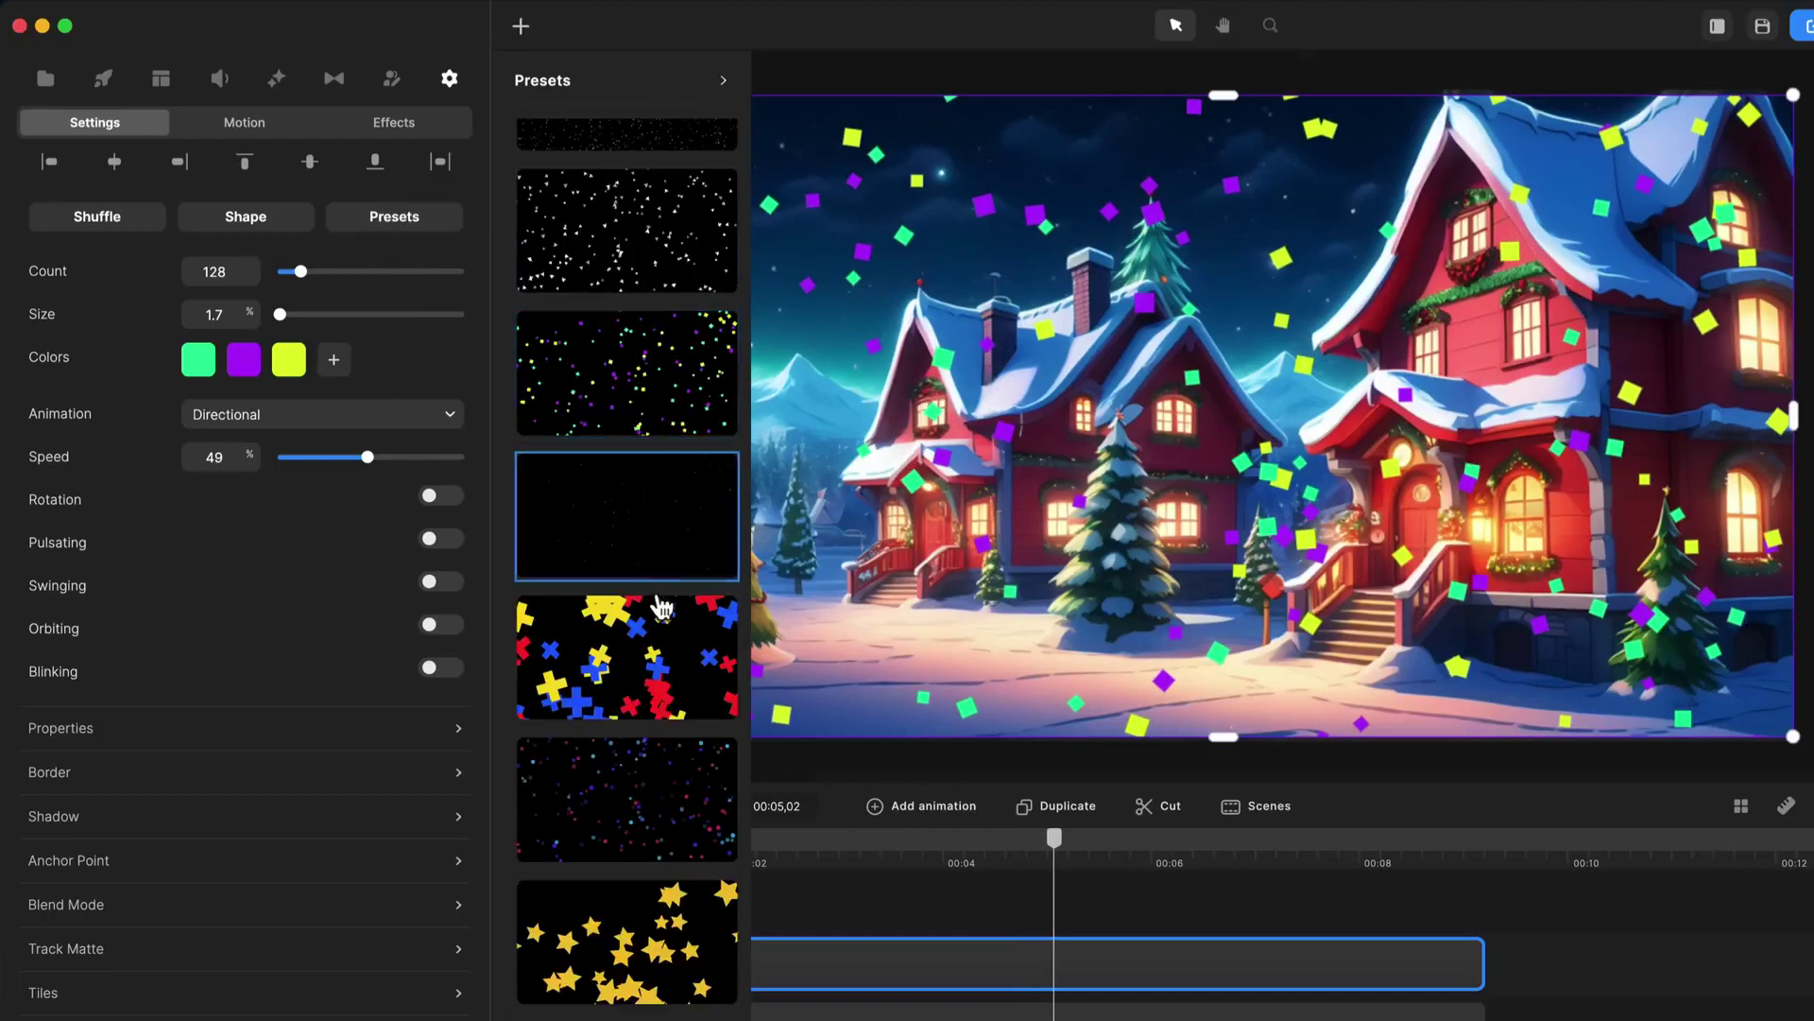
click(664, 609)
key(space)
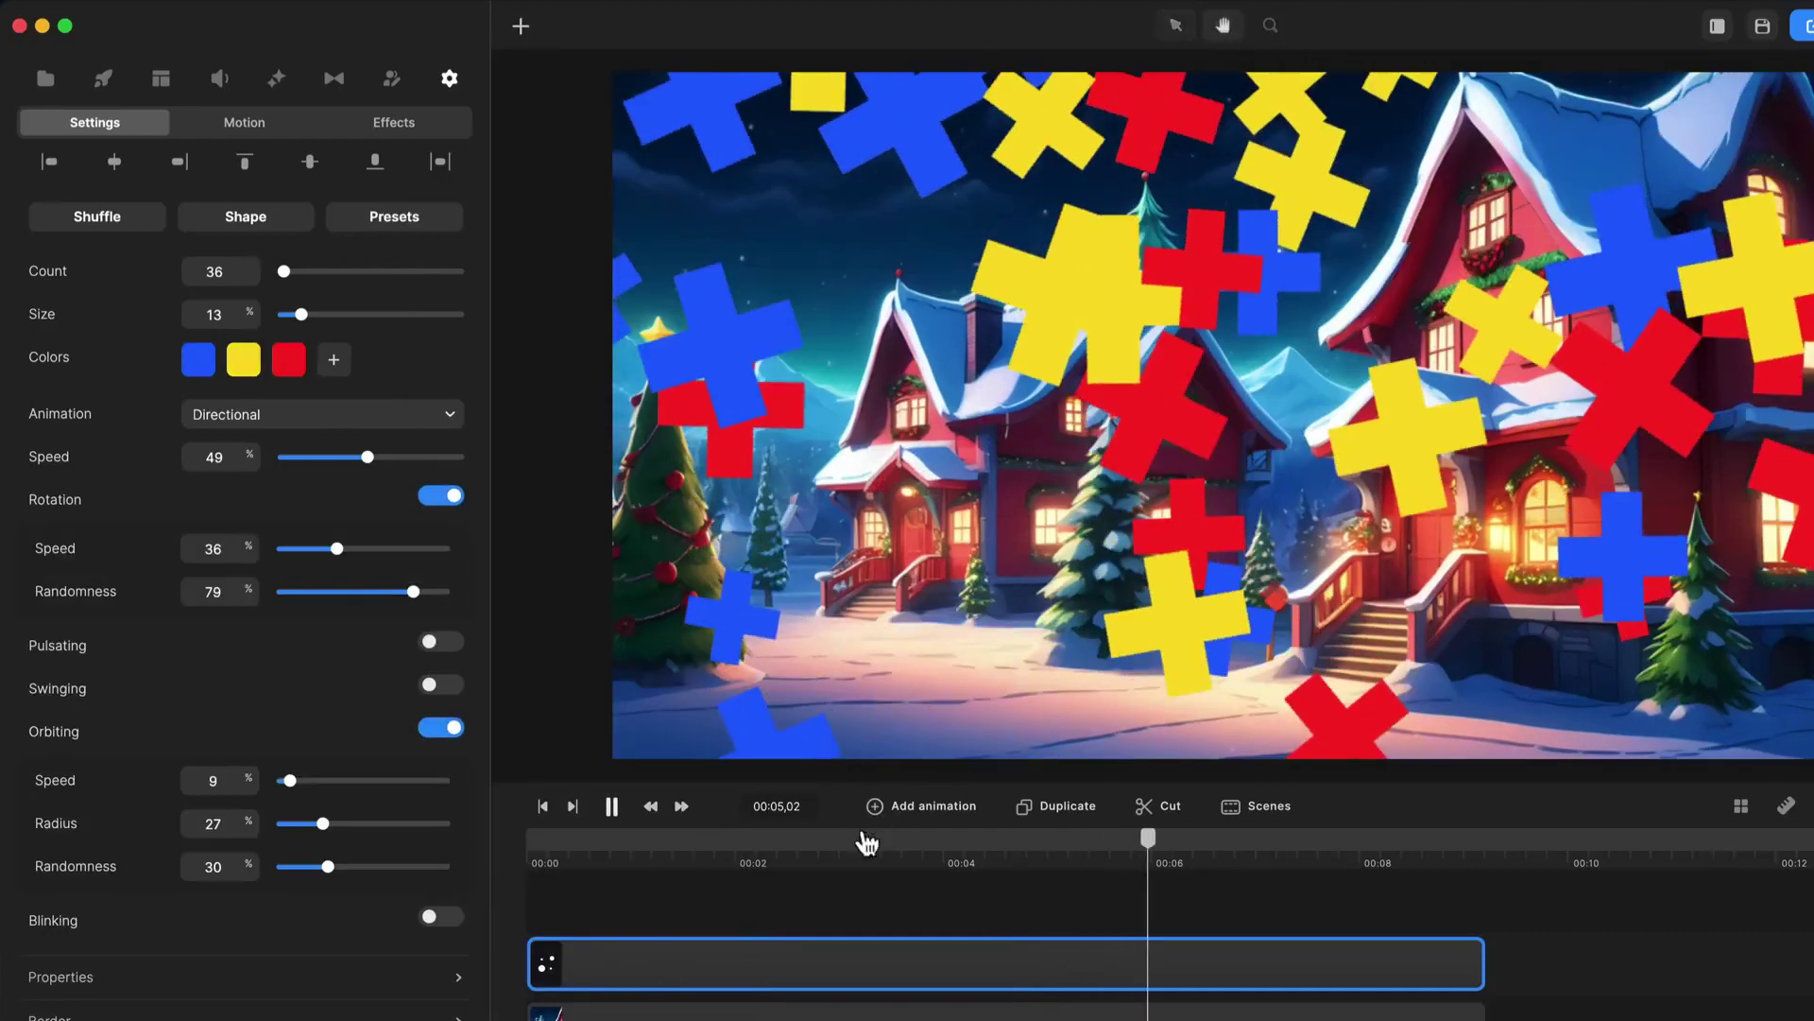
key(space)
drag(600, 1013, 1524, 915)
Step: Replay the preview from the start and select the particle layer
click(1129, 856)
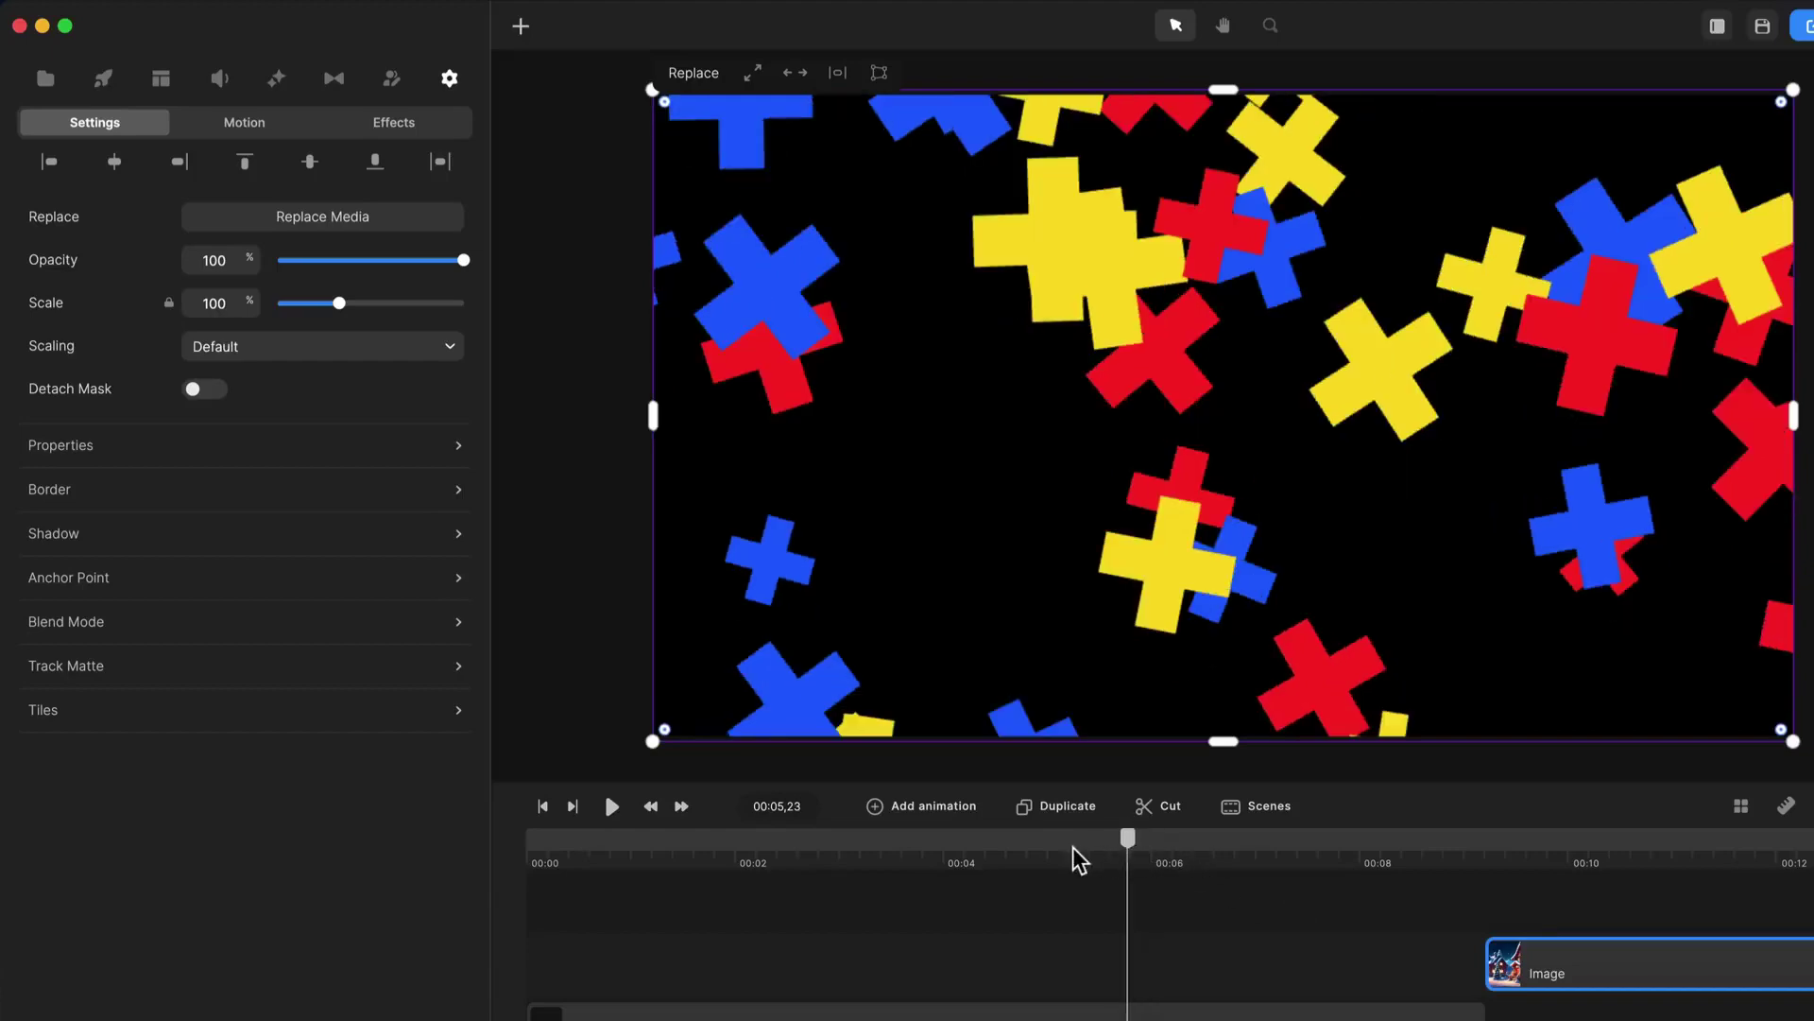
drag(1080, 860, 404, 854)
key(space)
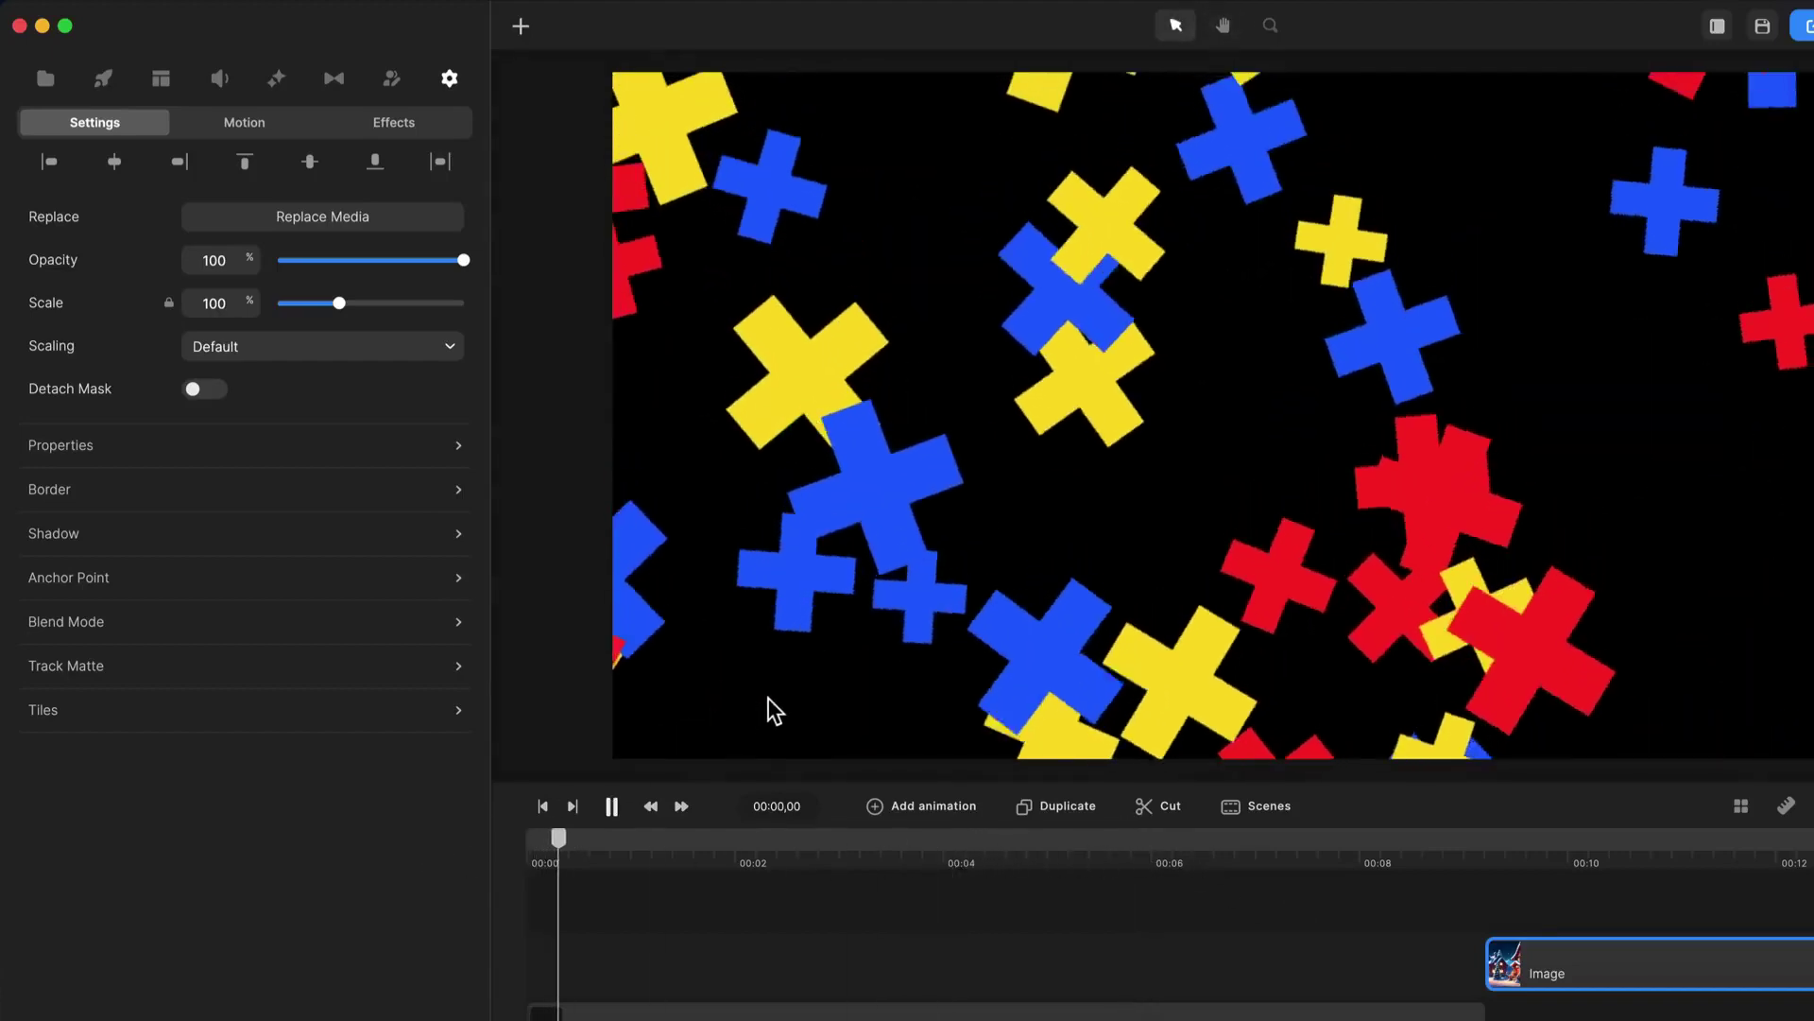
key(space)
click(803, 441)
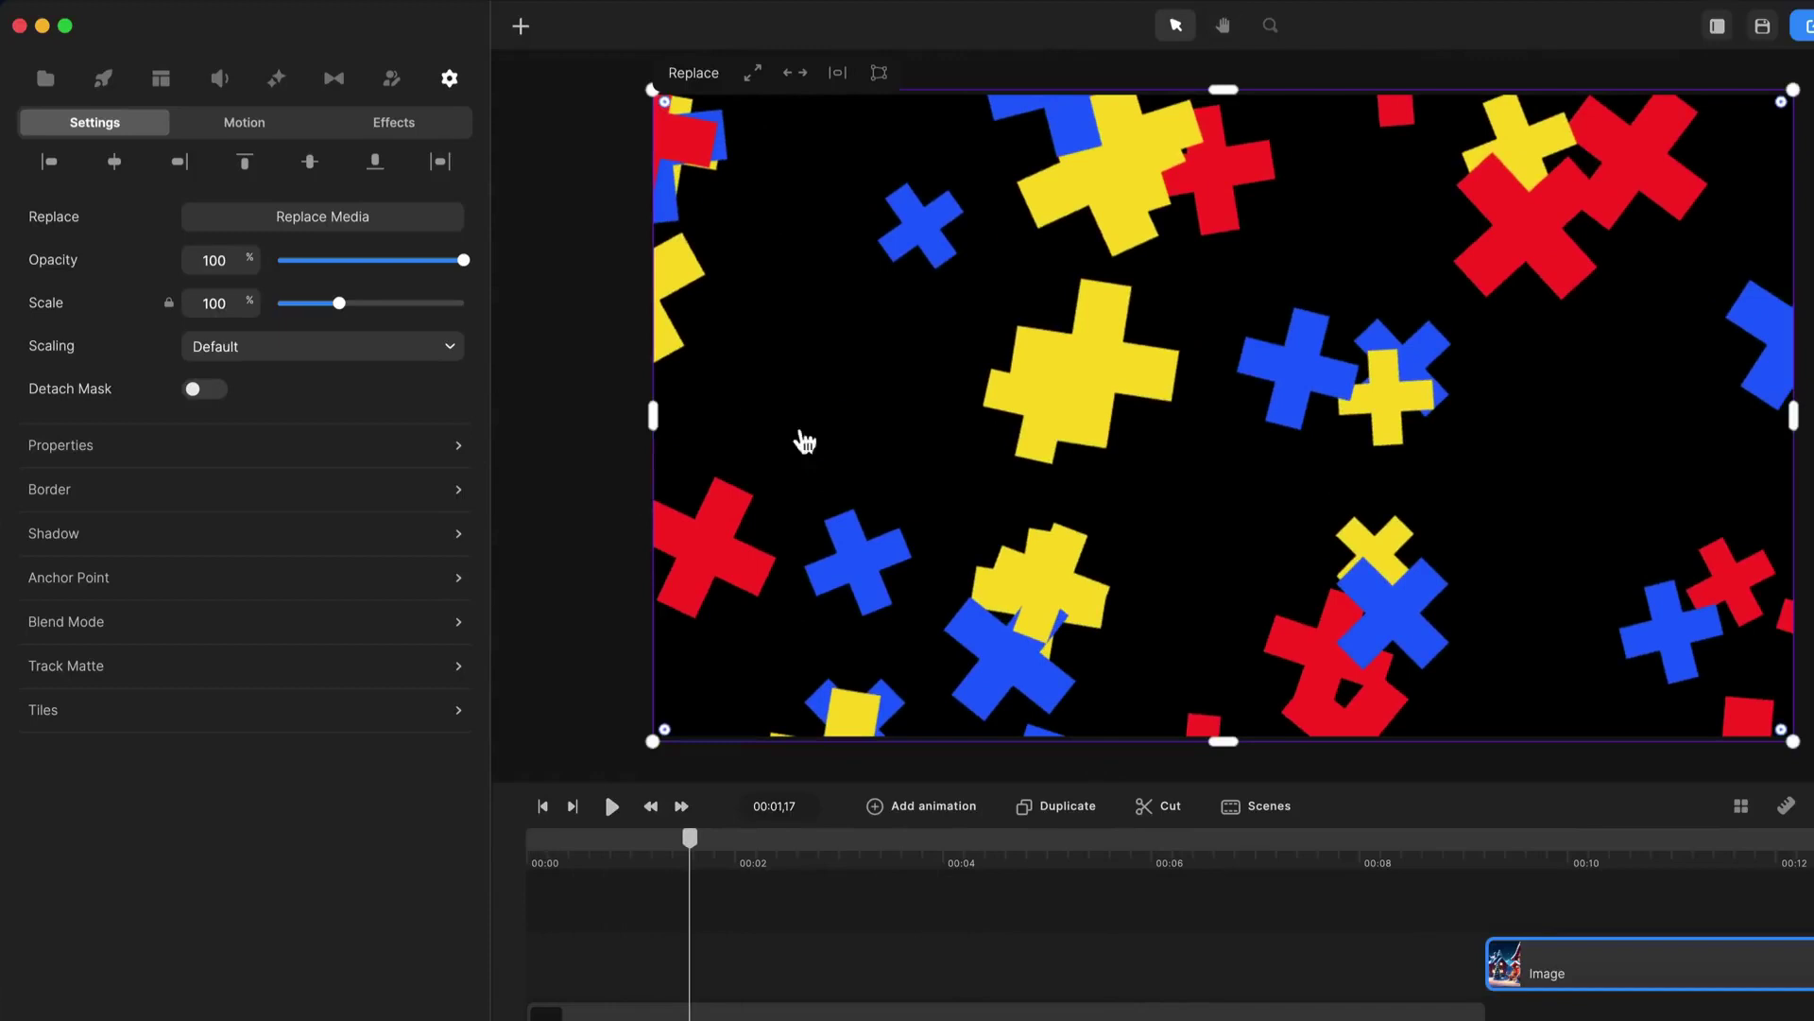
click(1109, 361)
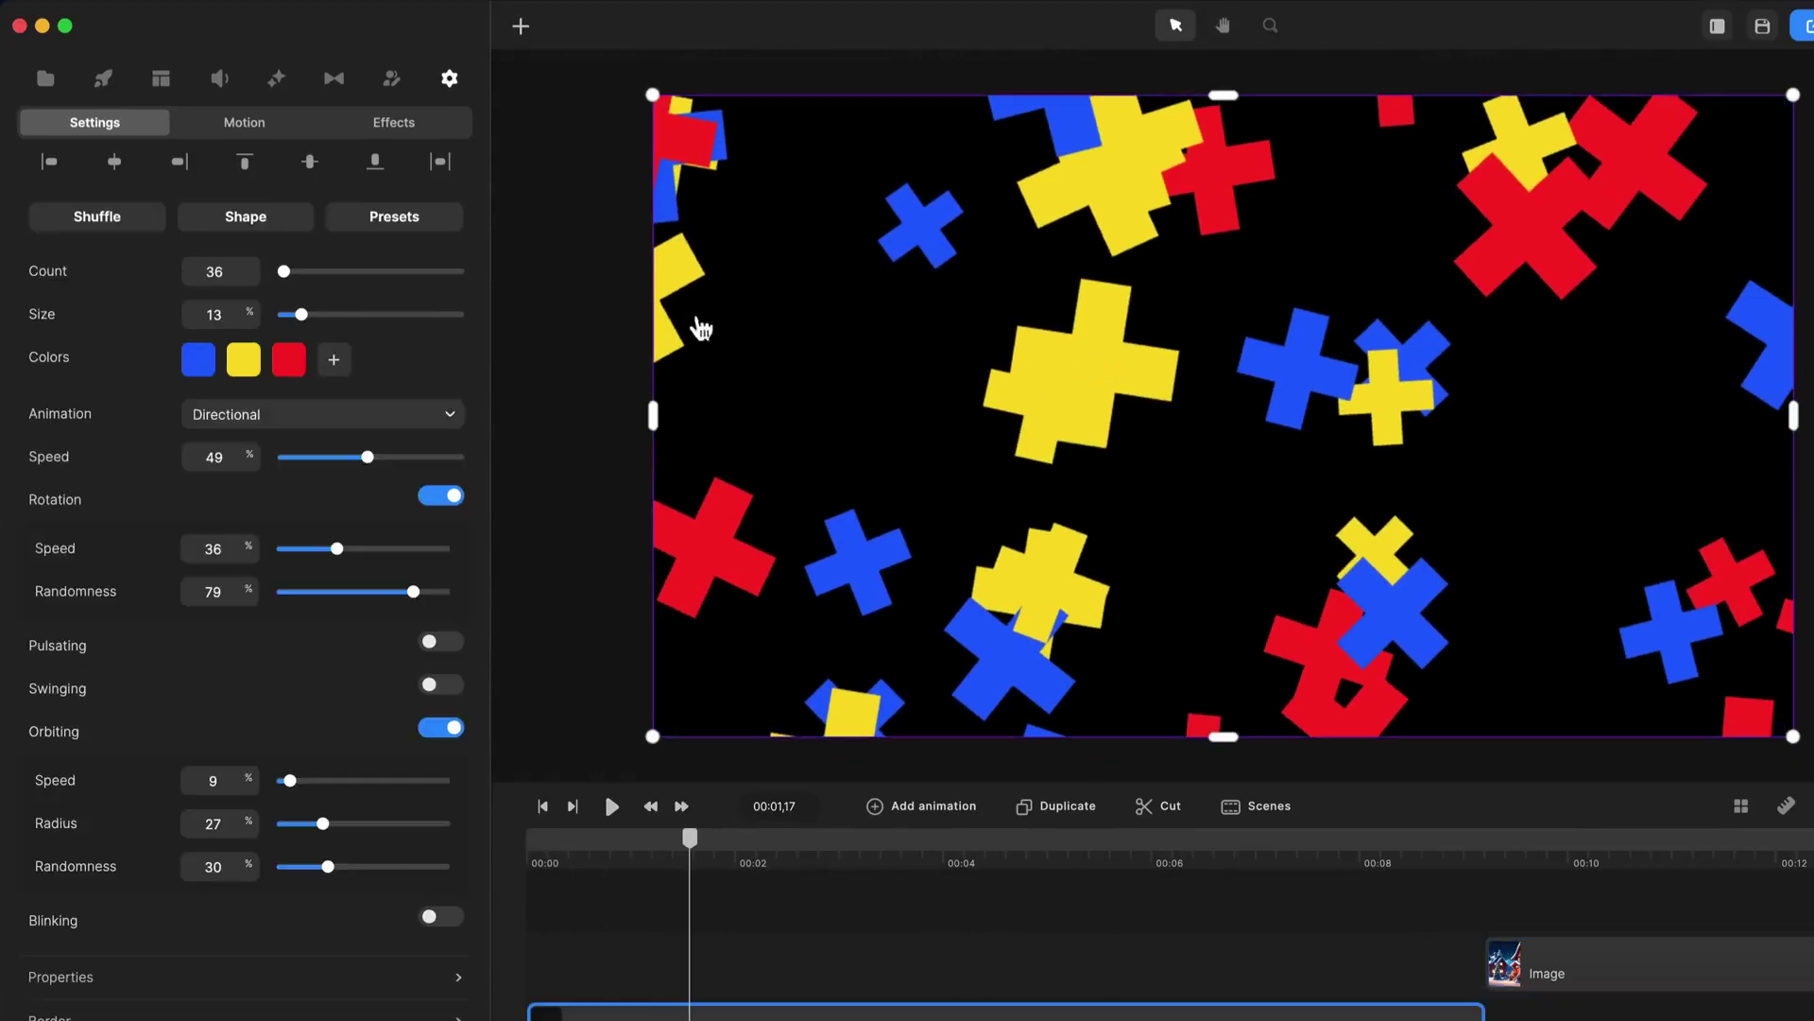
Step: Recolour the yellow swatch to green and the red swatch to cyan (25fcdf)
click(245, 363)
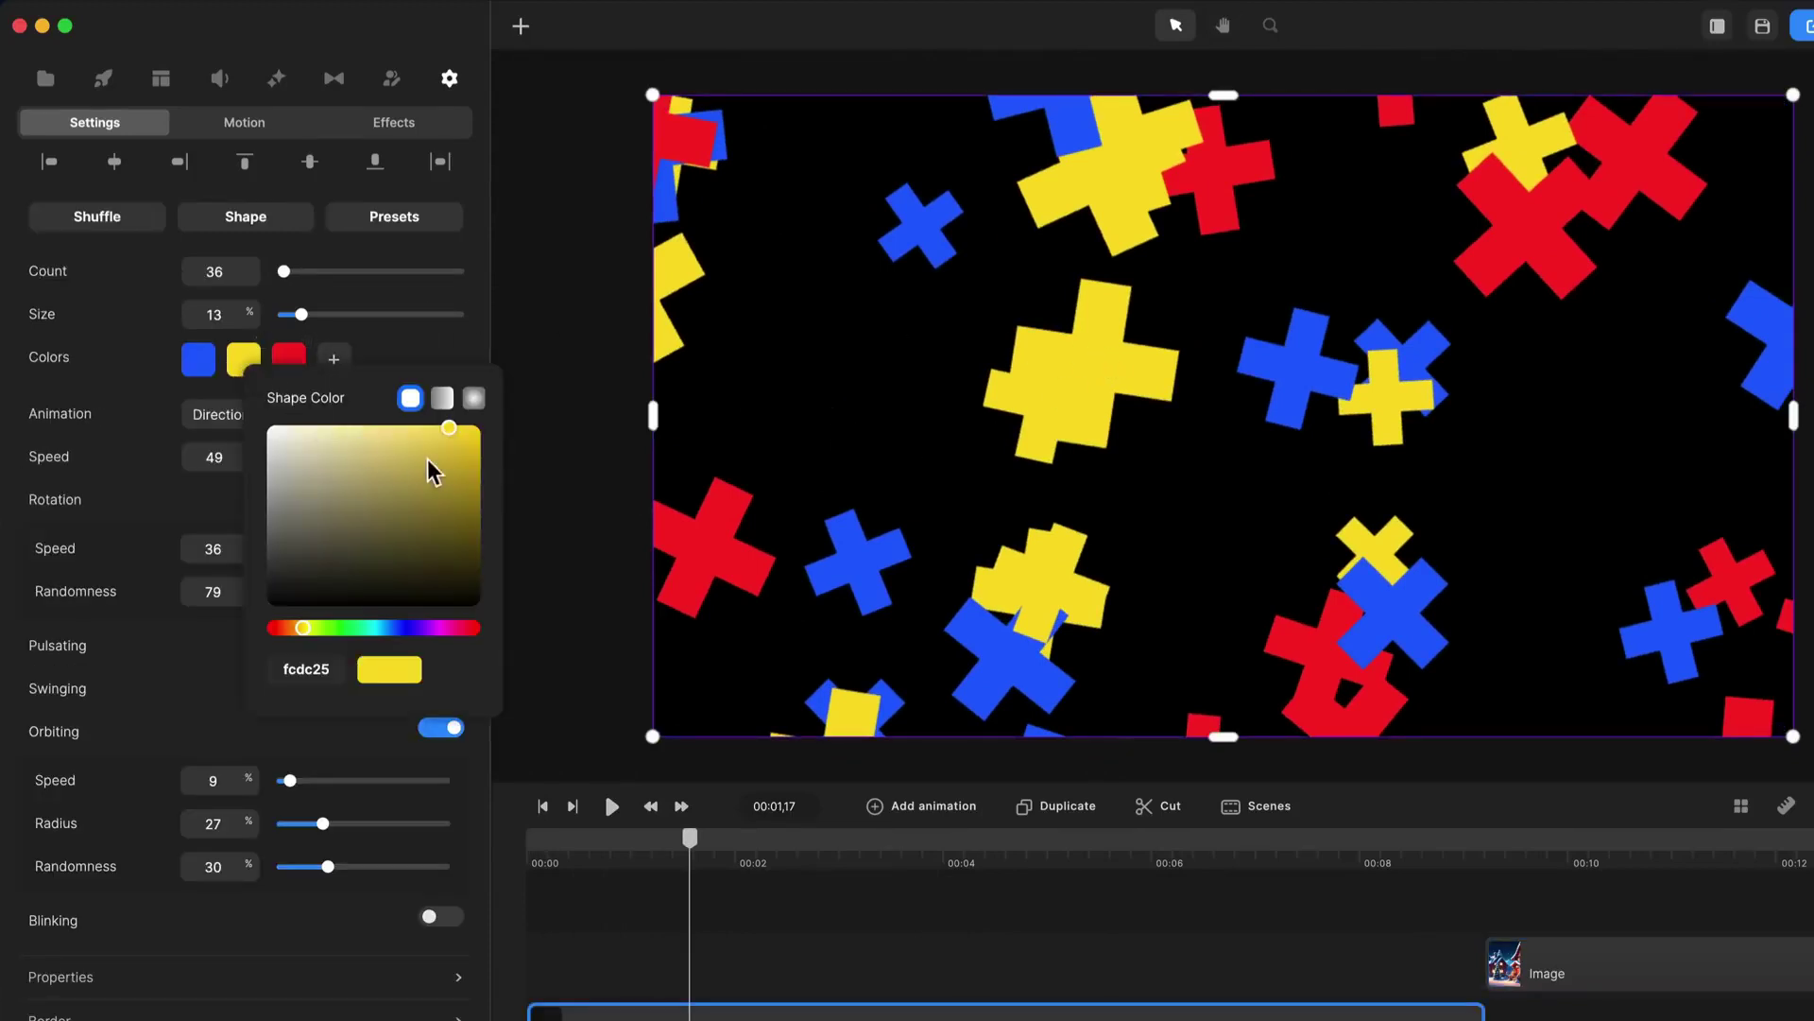
drag(417, 629, 366, 629)
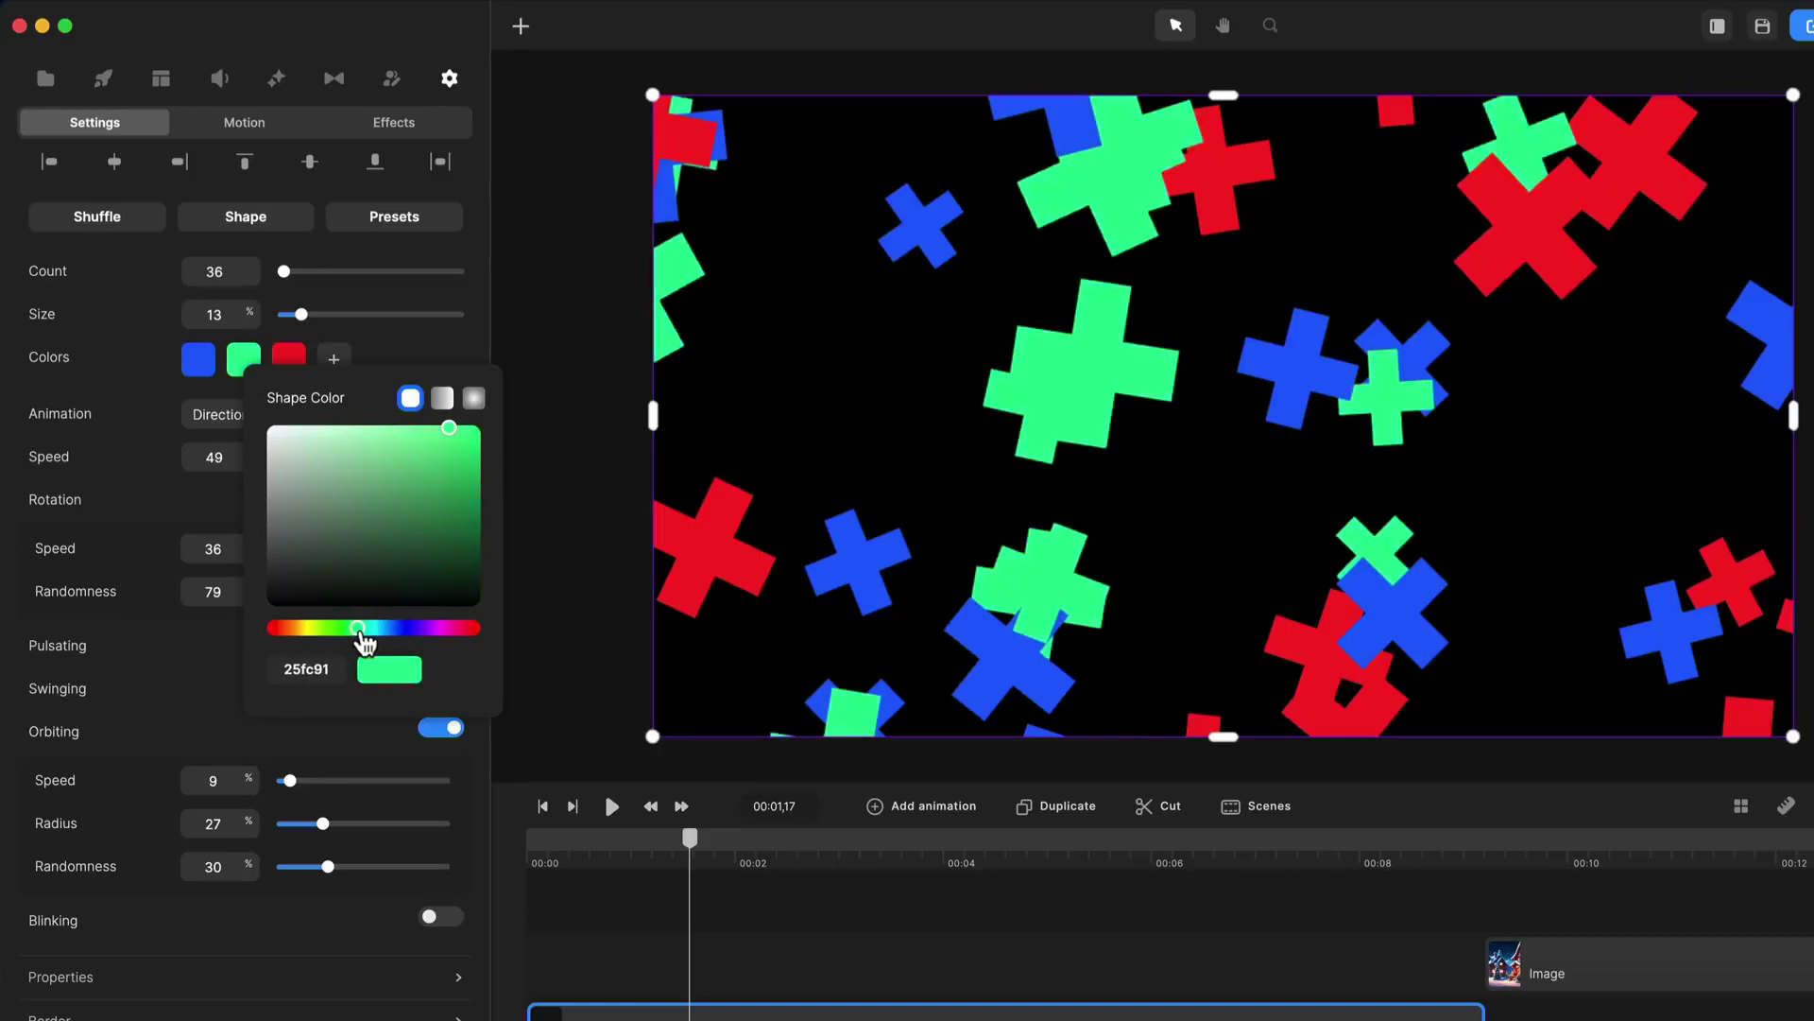
click(289, 359)
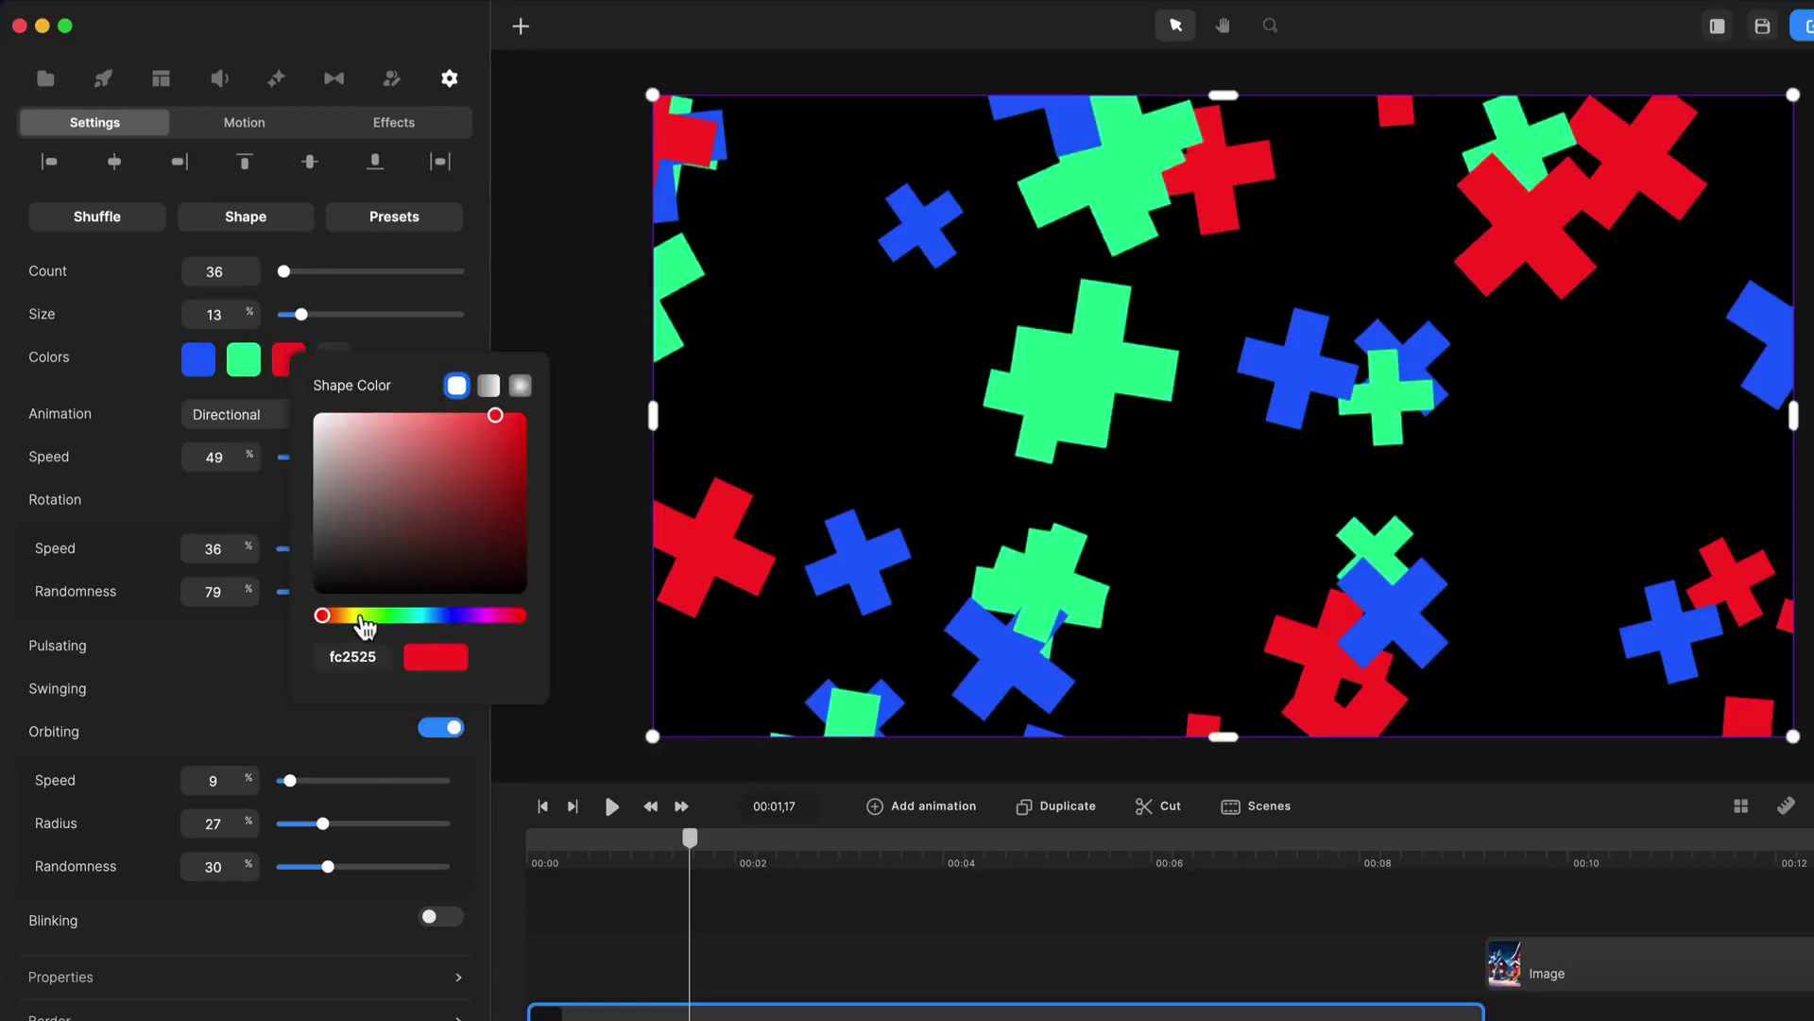
drag(365, 627, 422, 625)
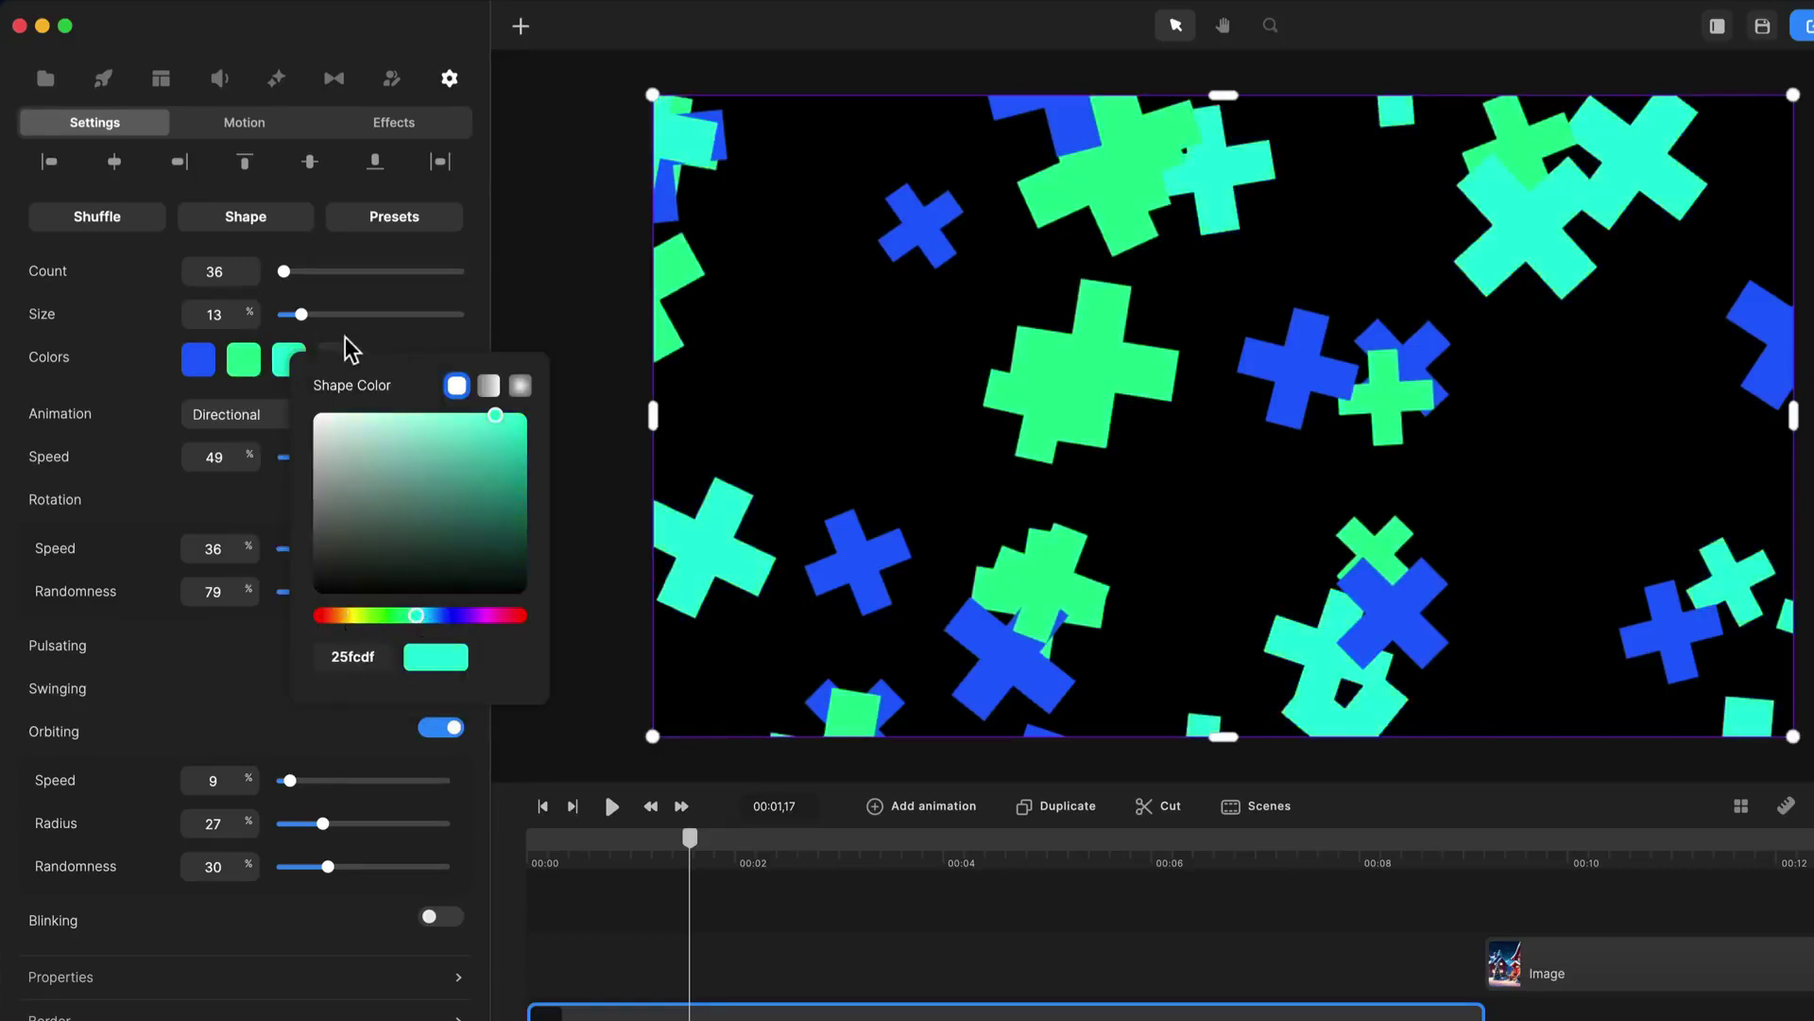
click(425, 340)
Step: Add a fourth colour set to magenta (e625fc) and replay the animation
click(335, 360)
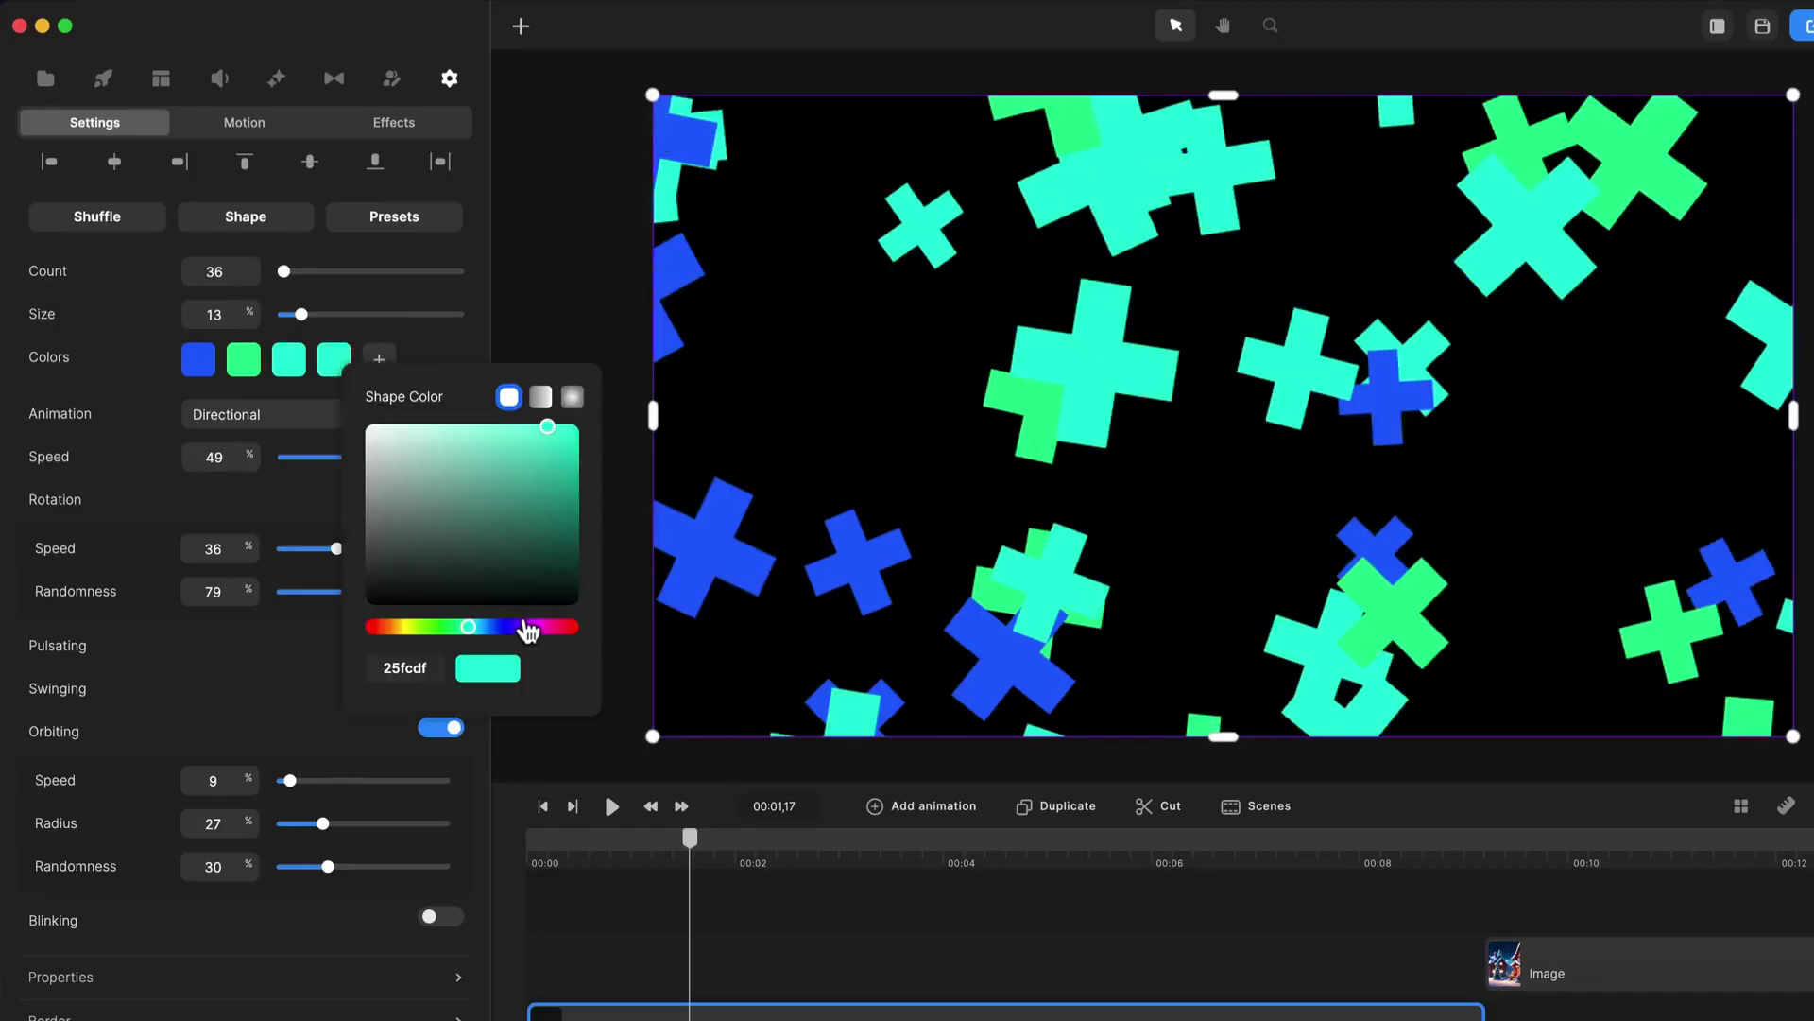
drag(528, 631, 535, 636)
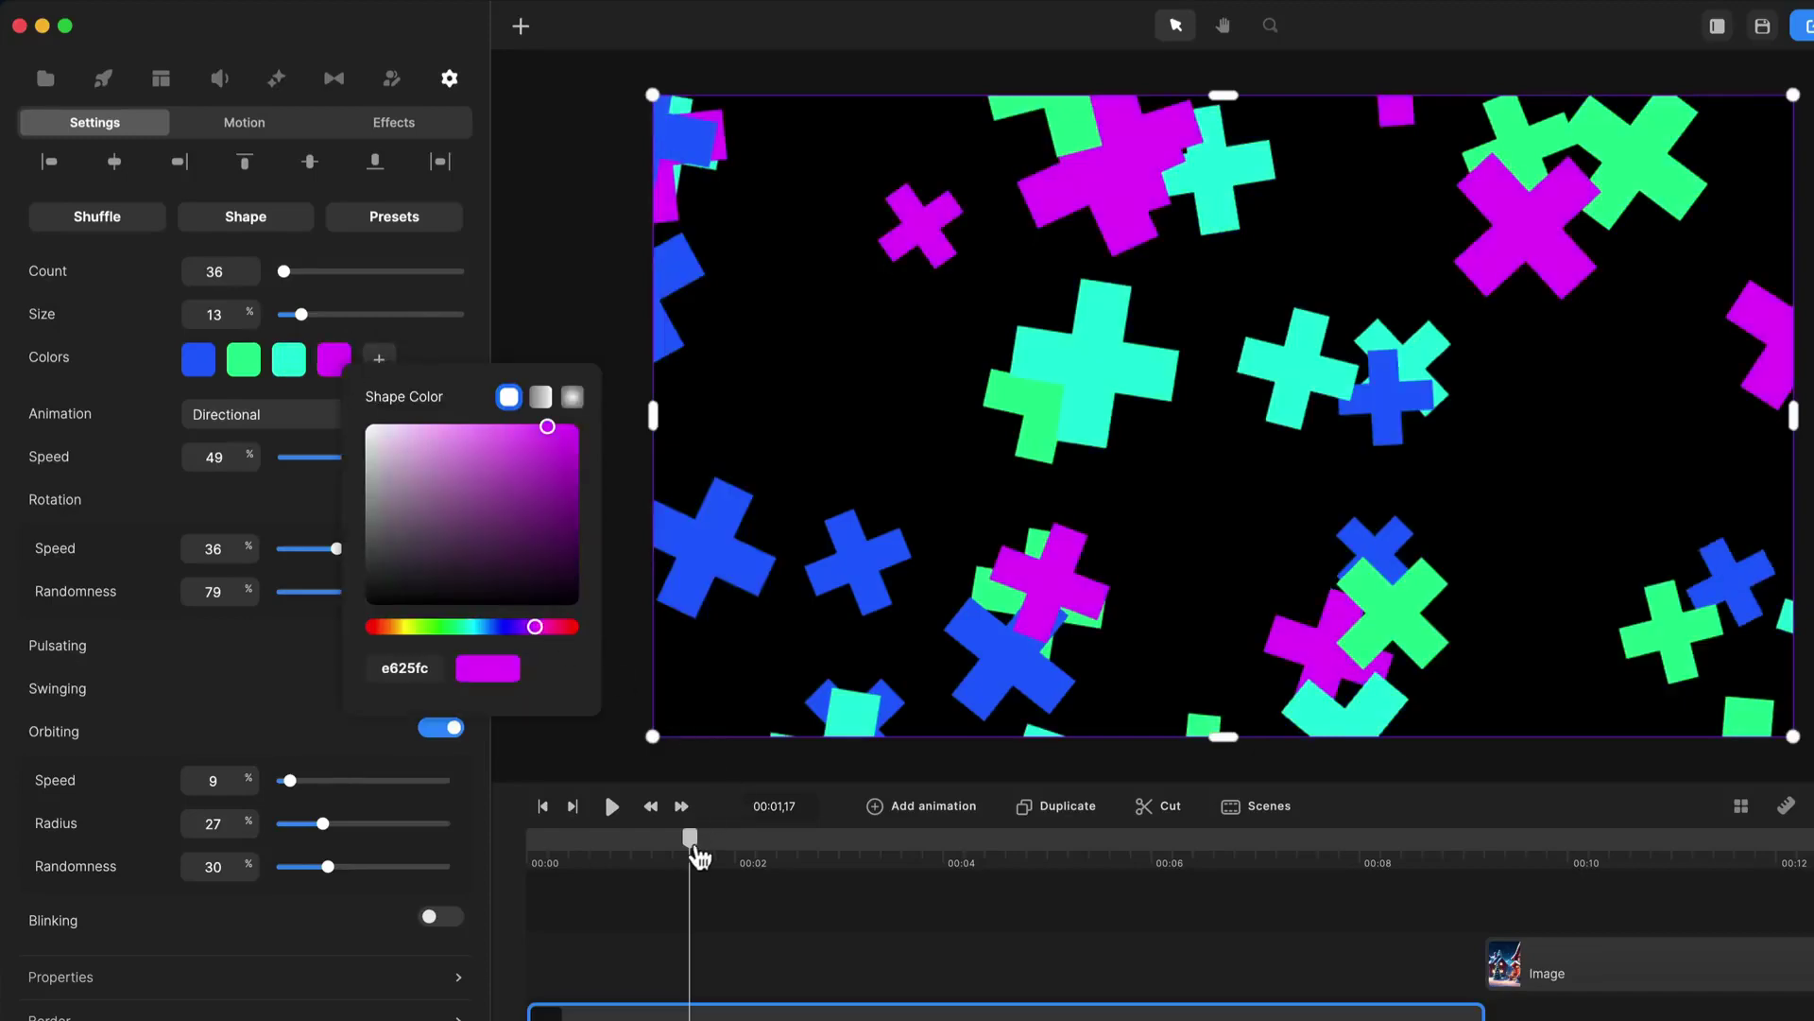
drag(699, 855, 599, 851)
click(611, 805)
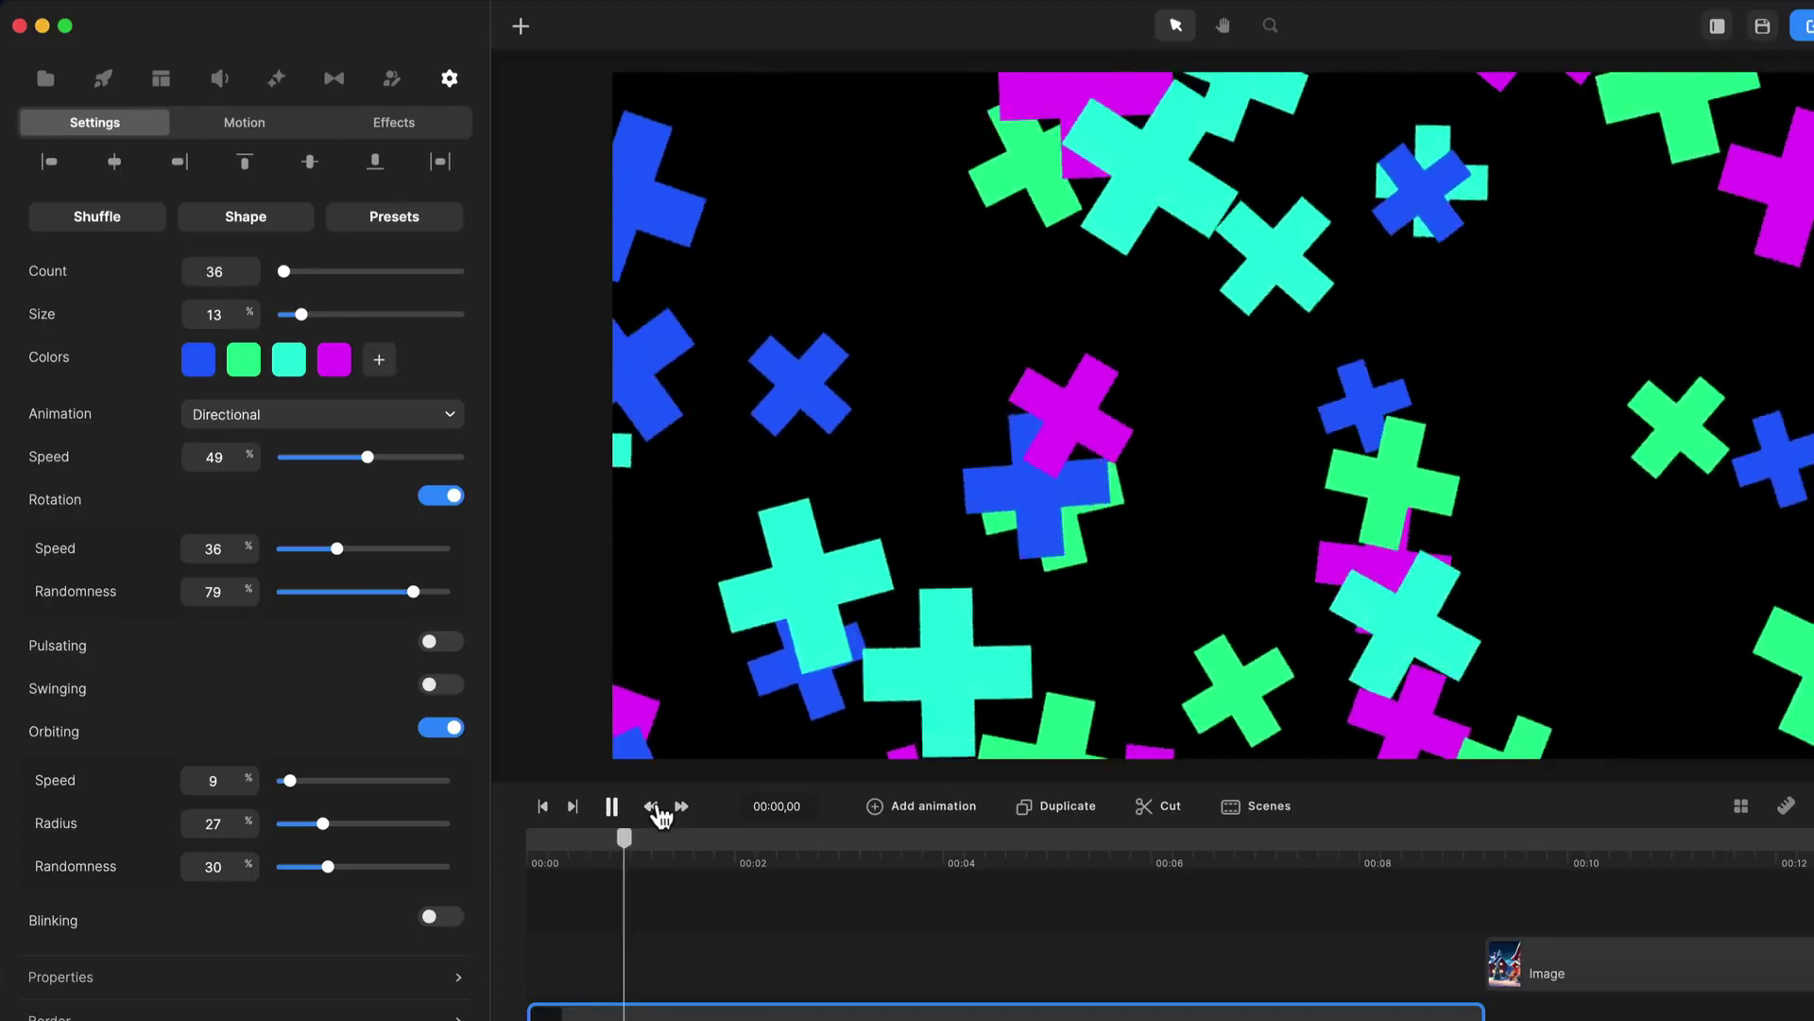
key(space)
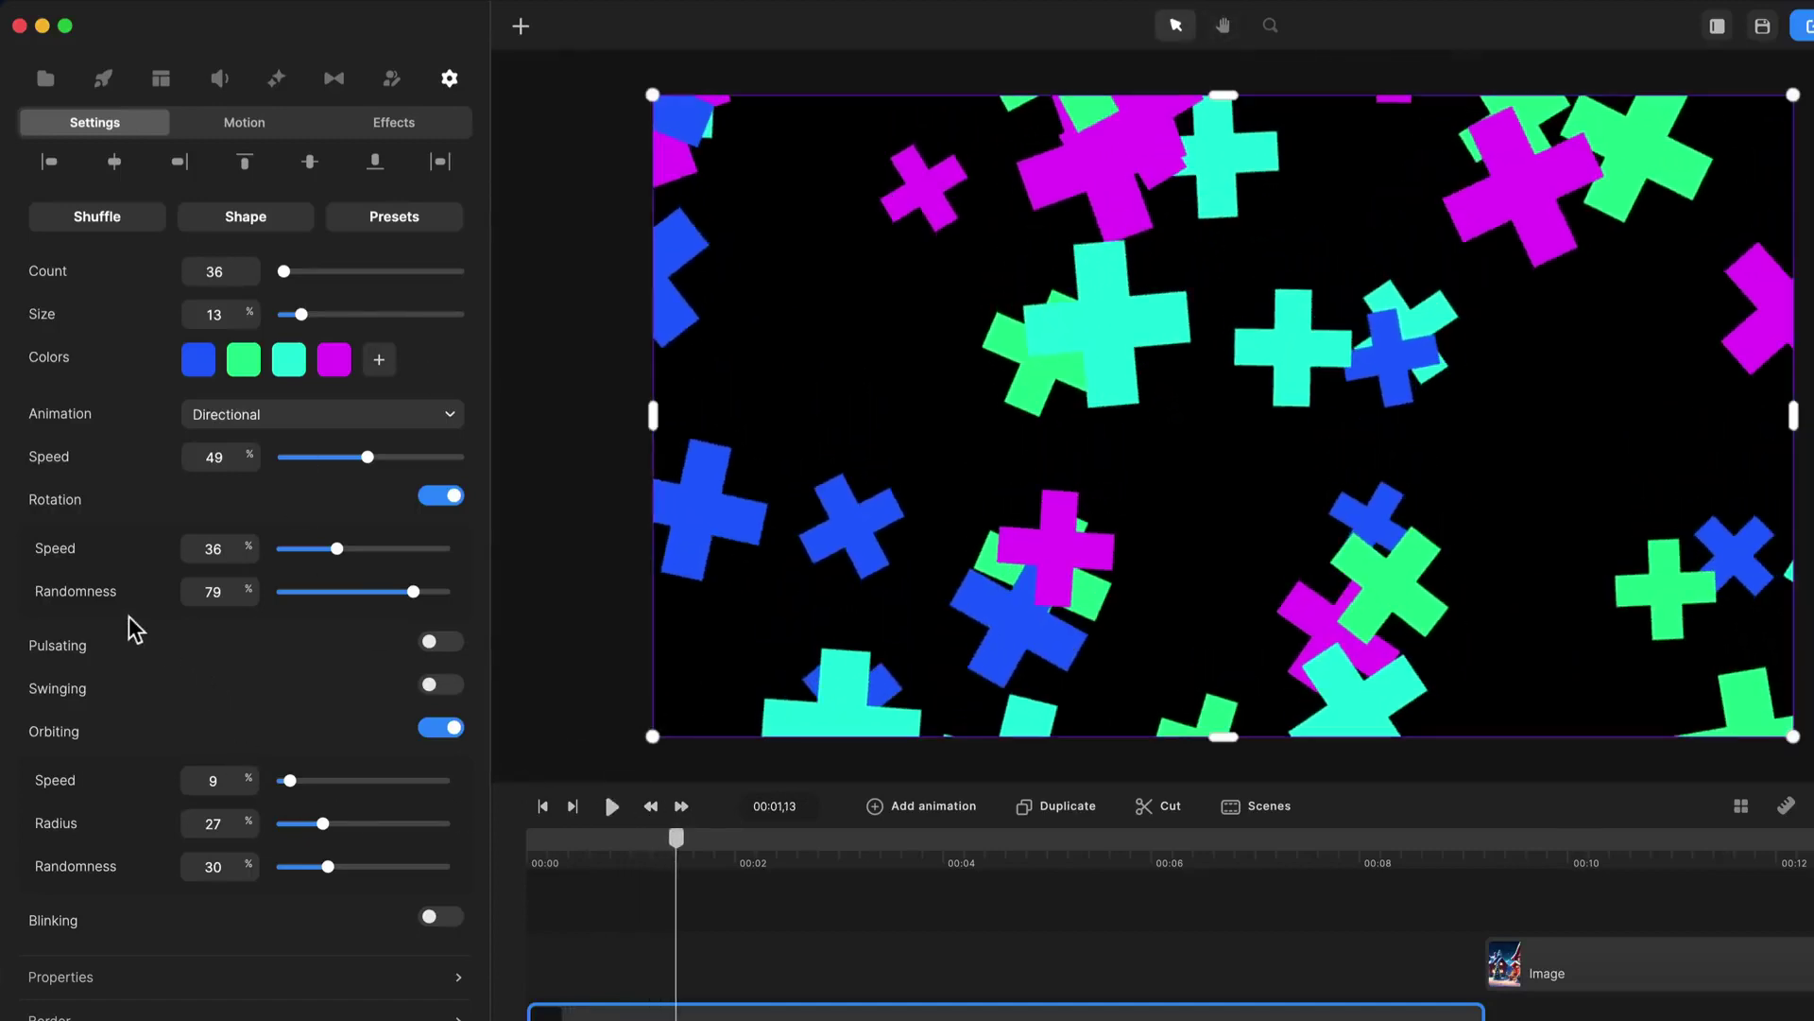
scroll(105, 609, down, 2)
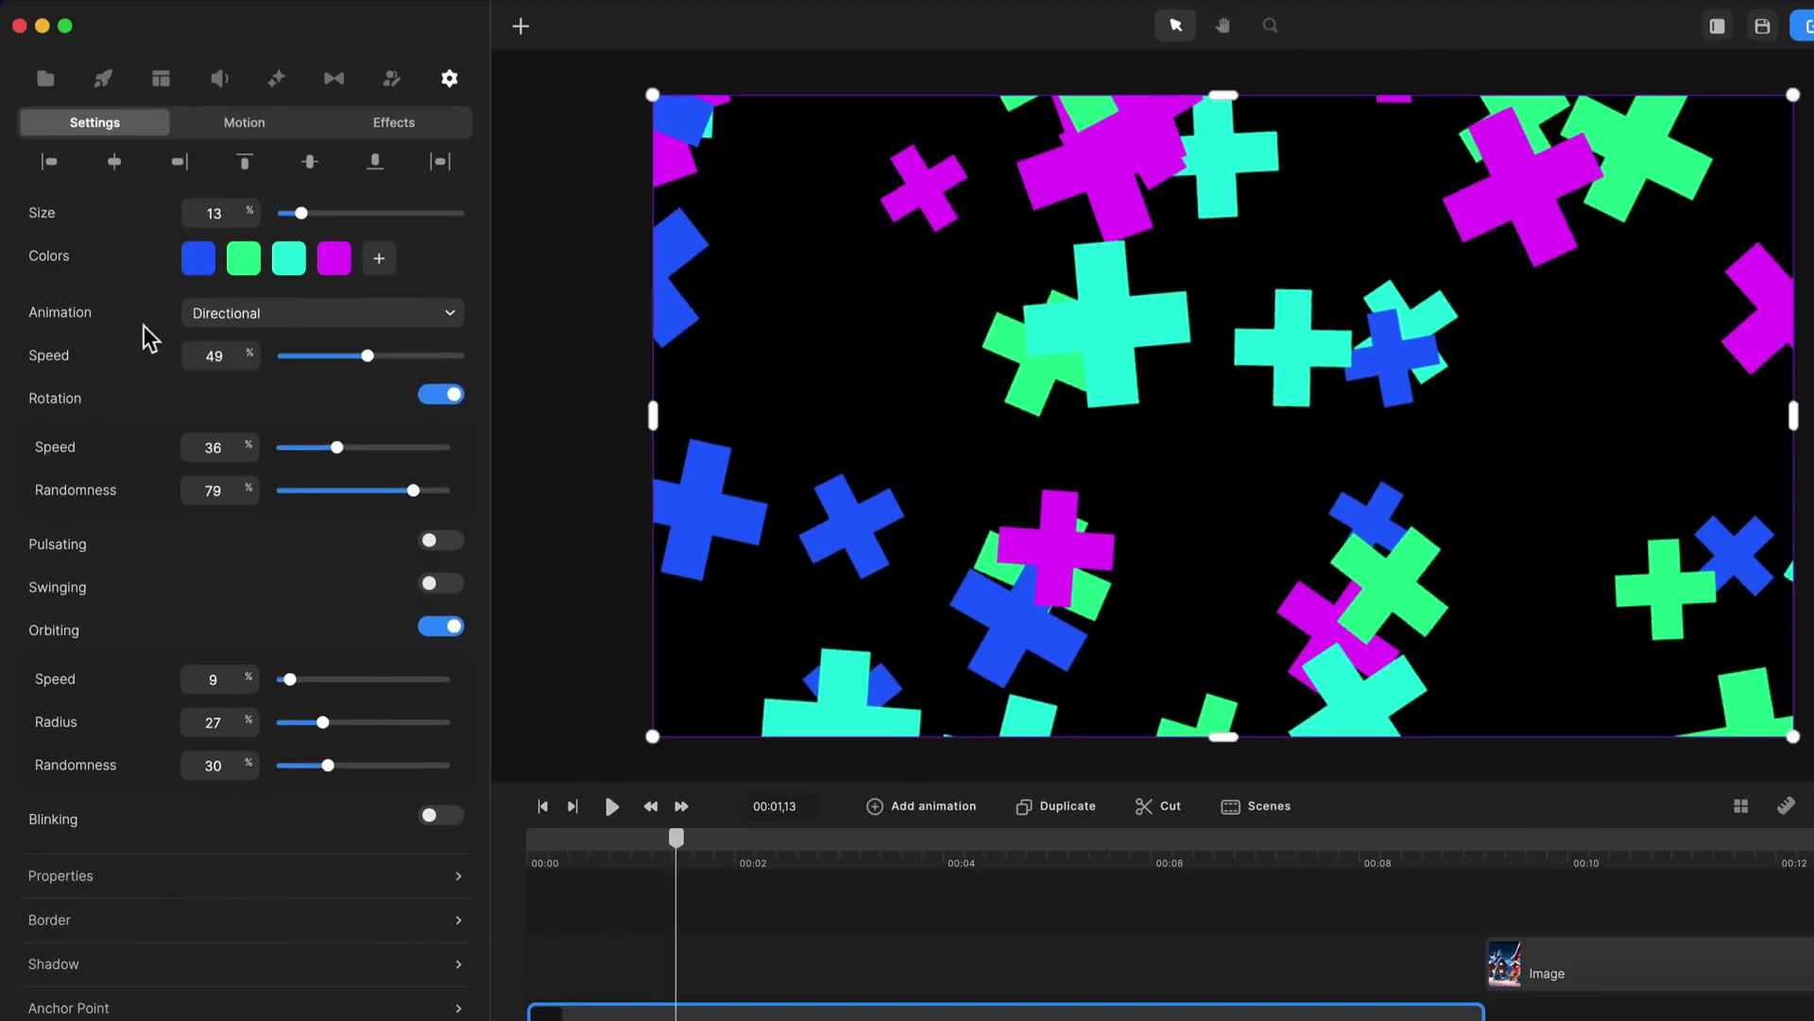
scroll(284, 359, up, 1)
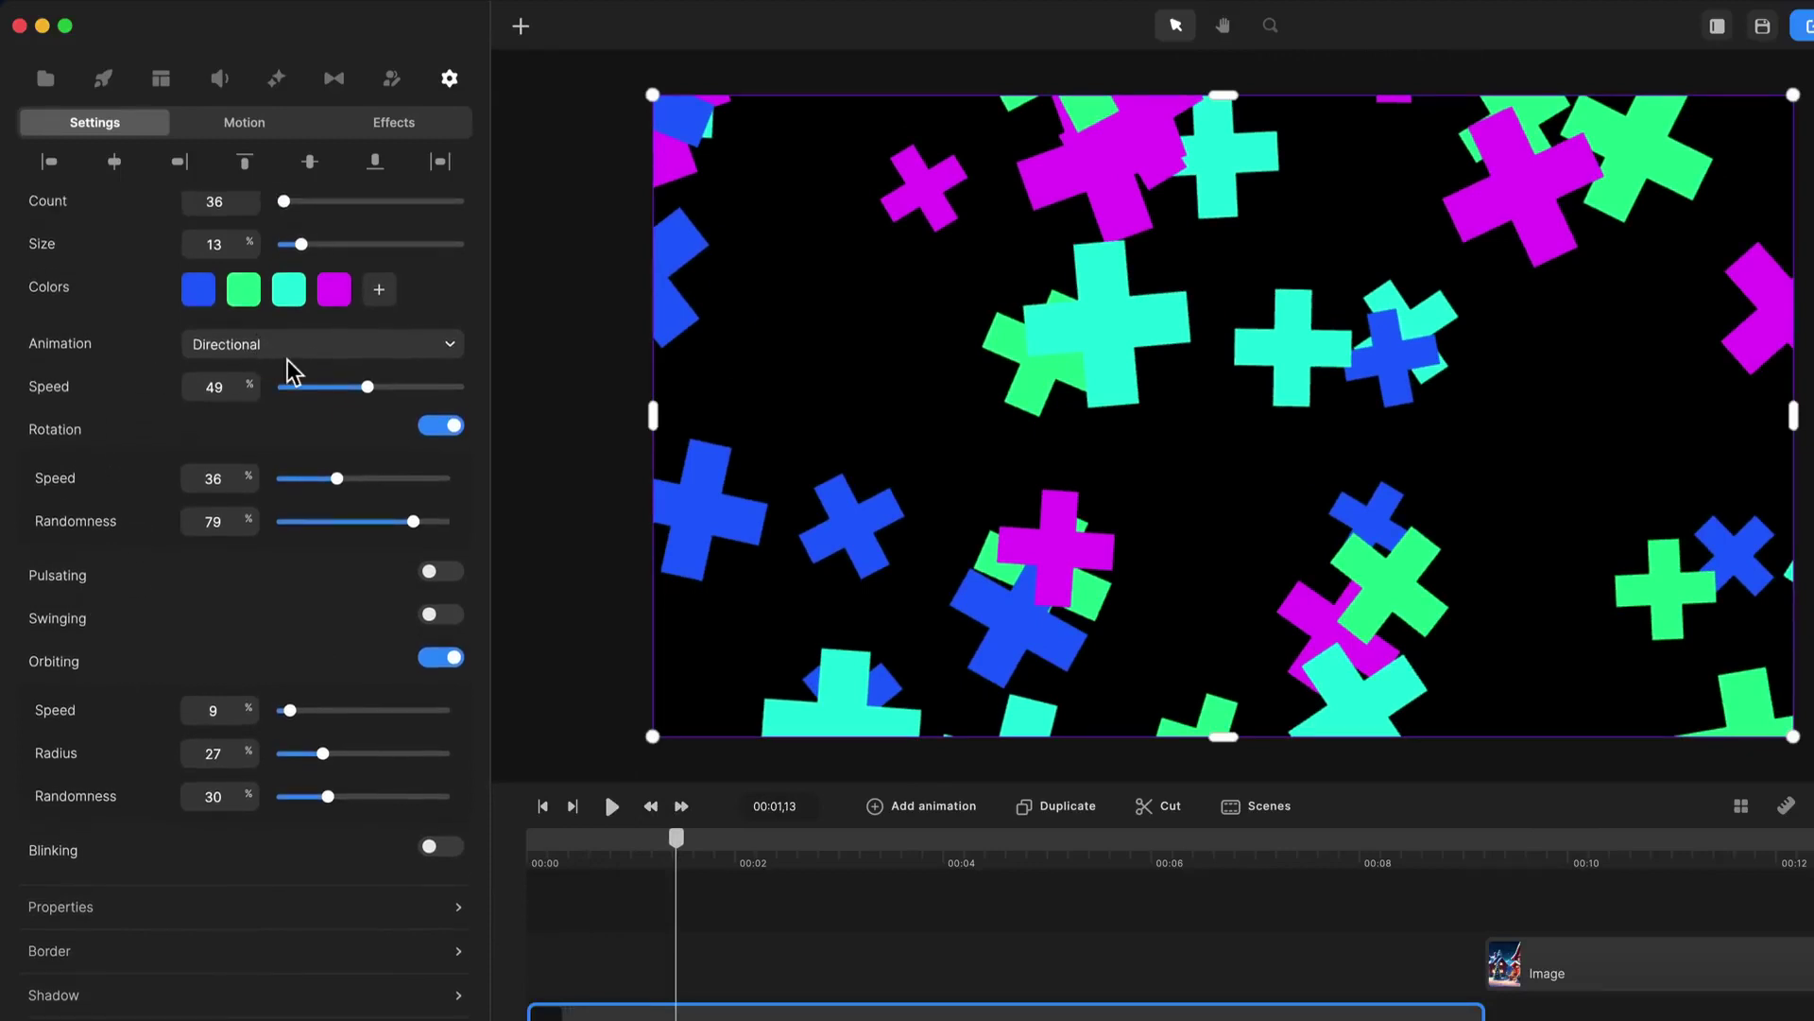
click(290, 361)
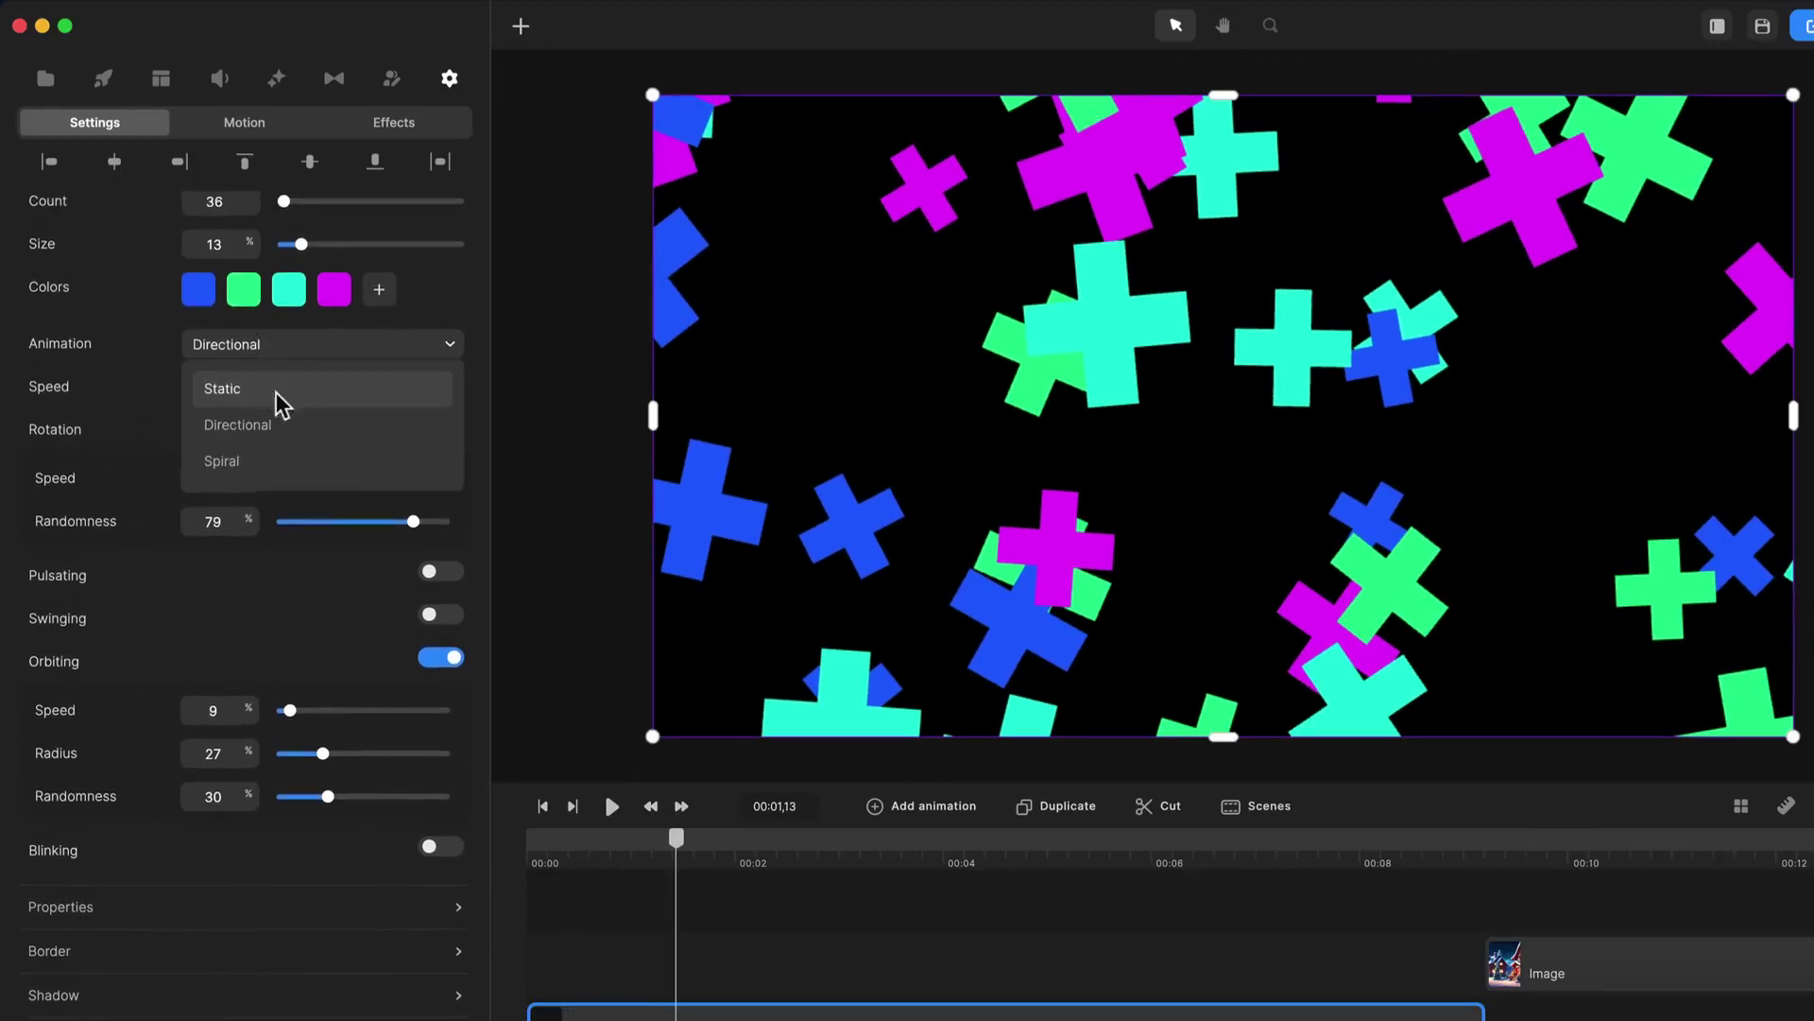
click(275, 395)
key(space)
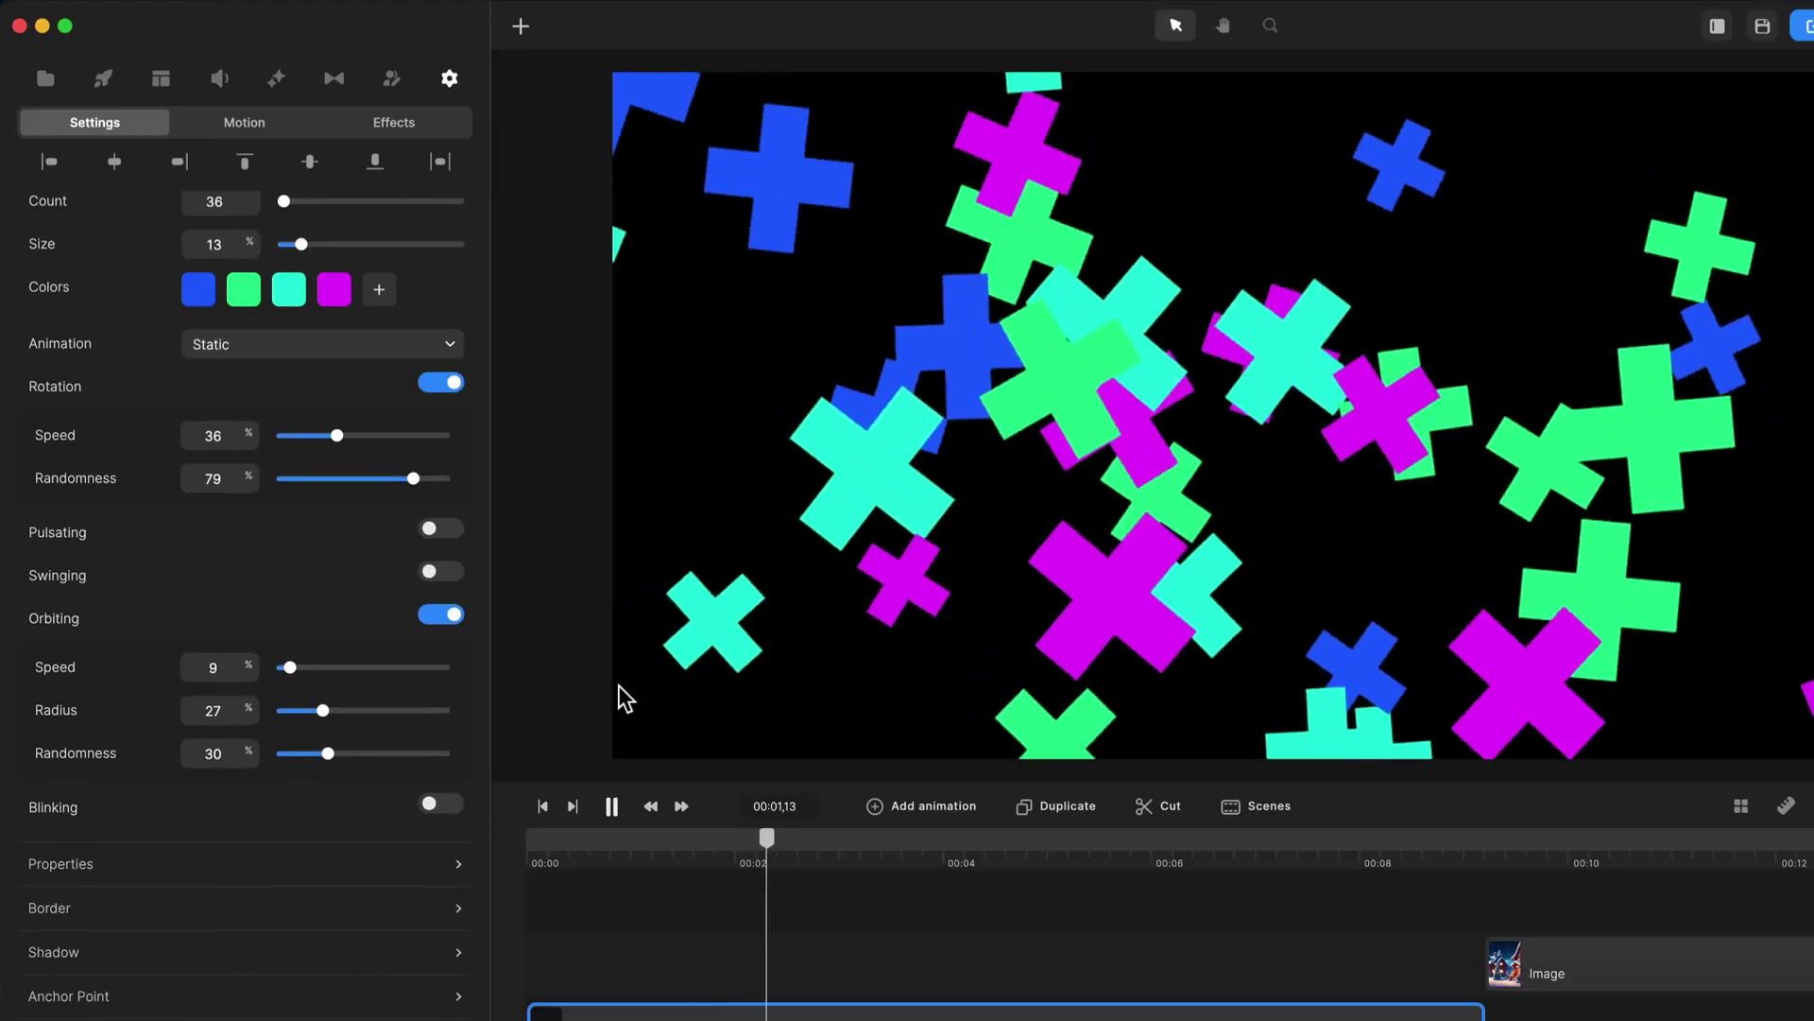
key(space)
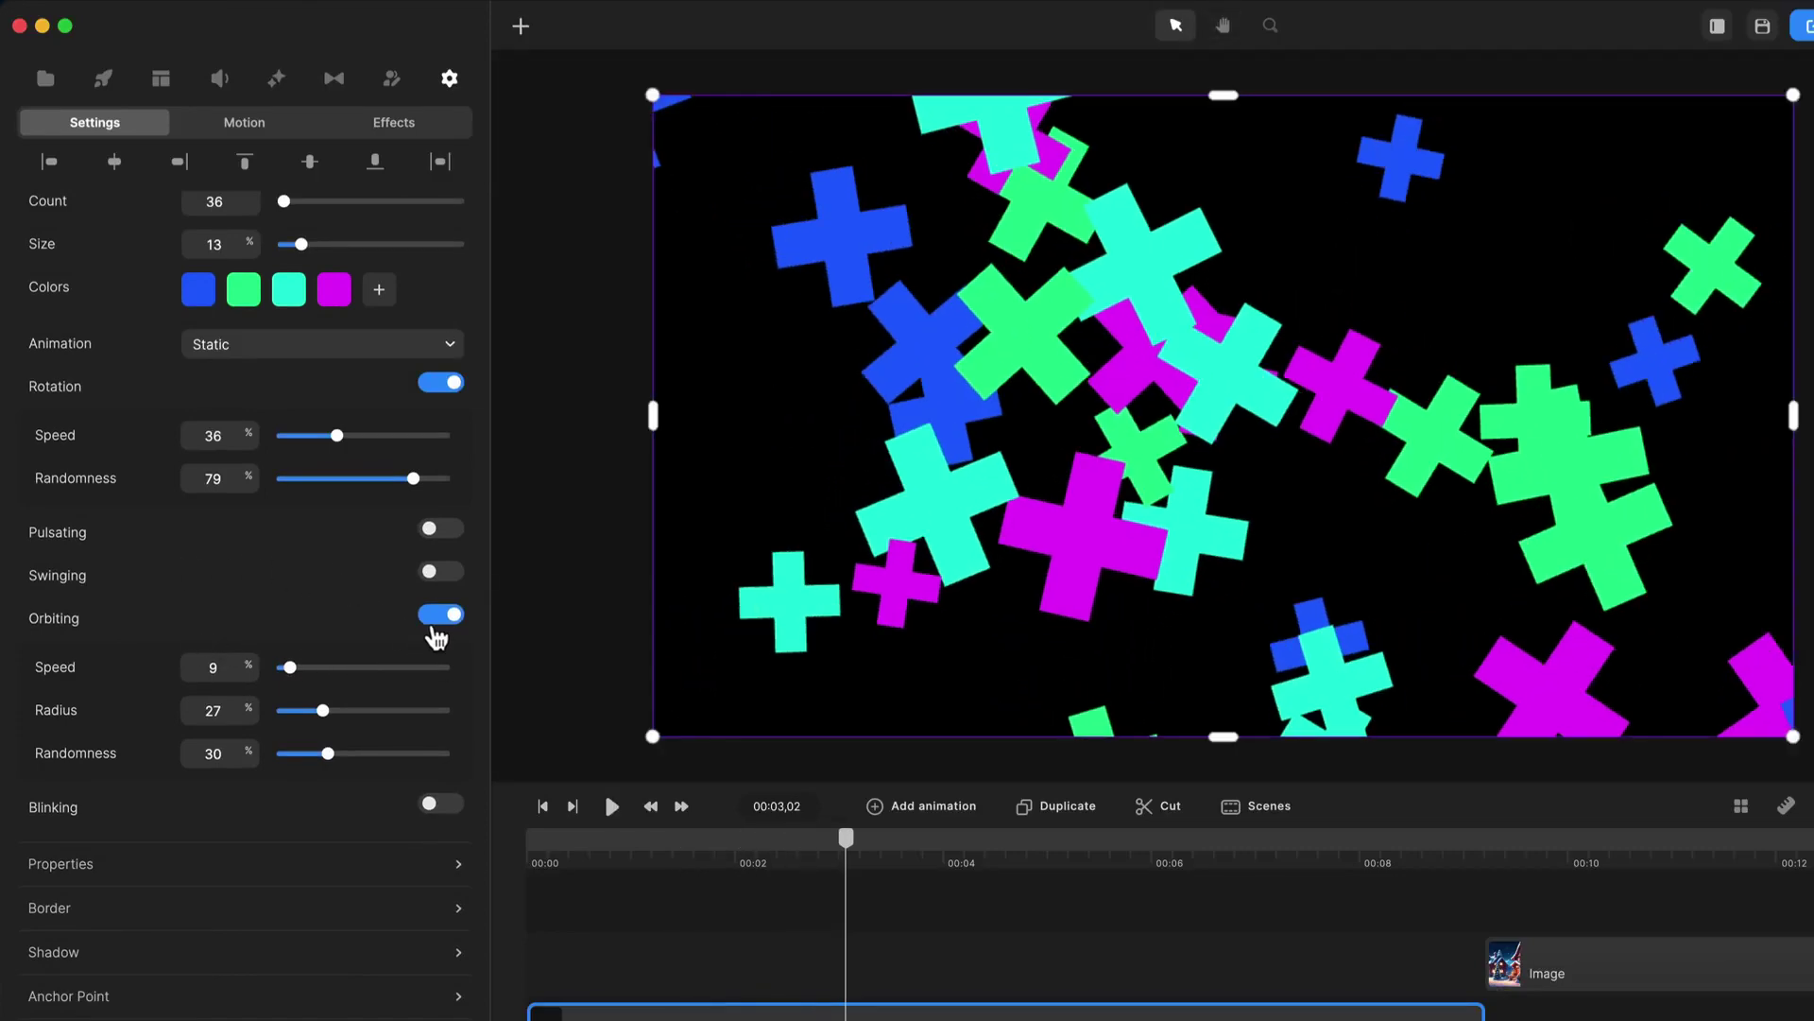
key(space)
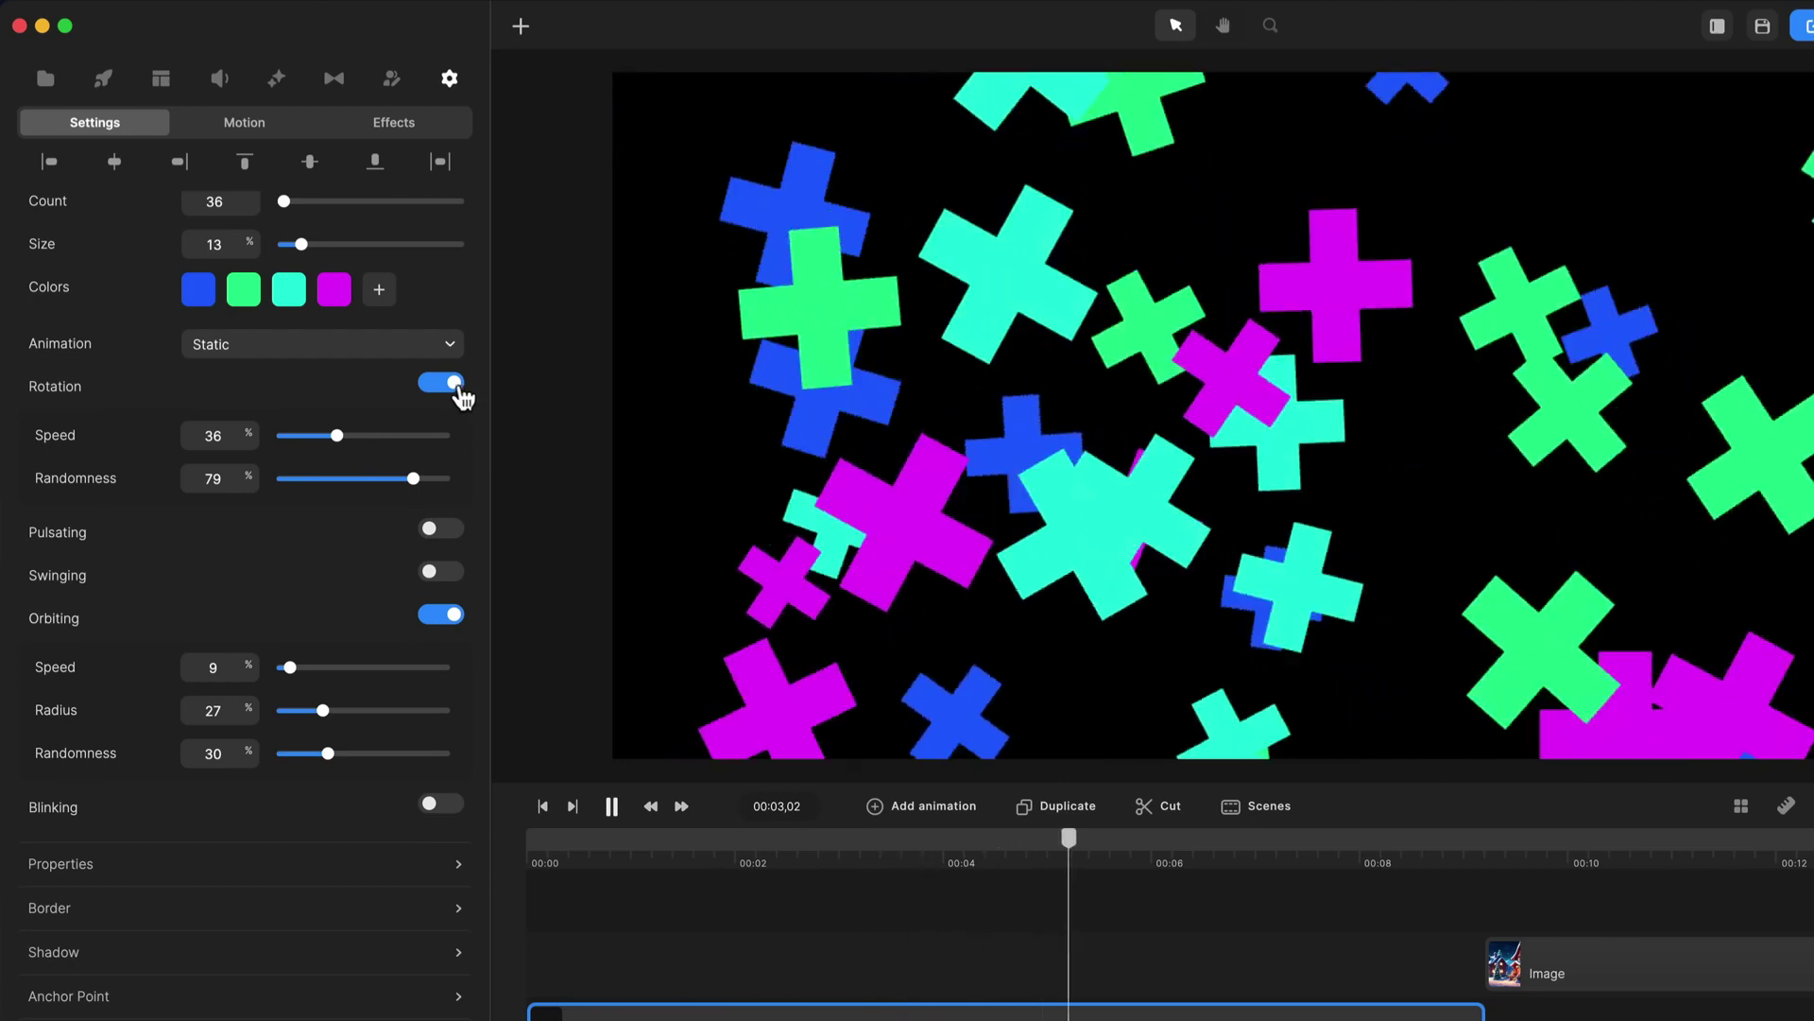
key(space)
click(270, 353)
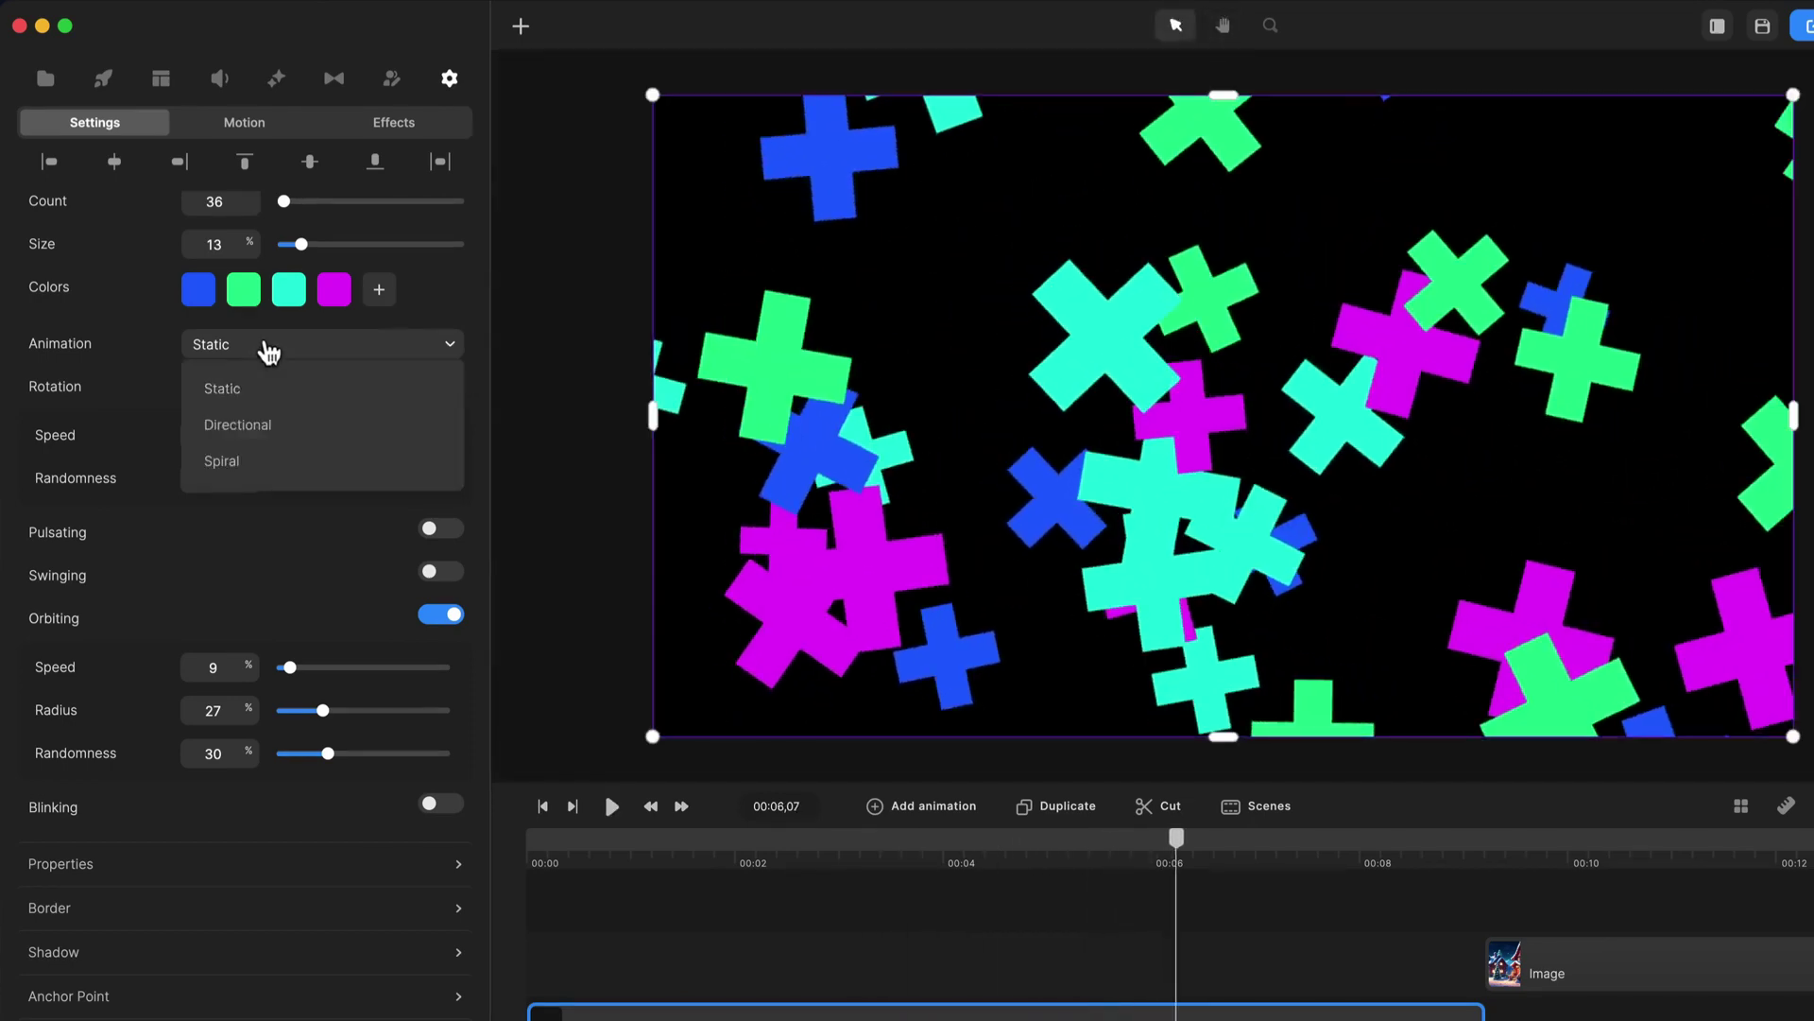
click(255, 461)
click(543, 806)
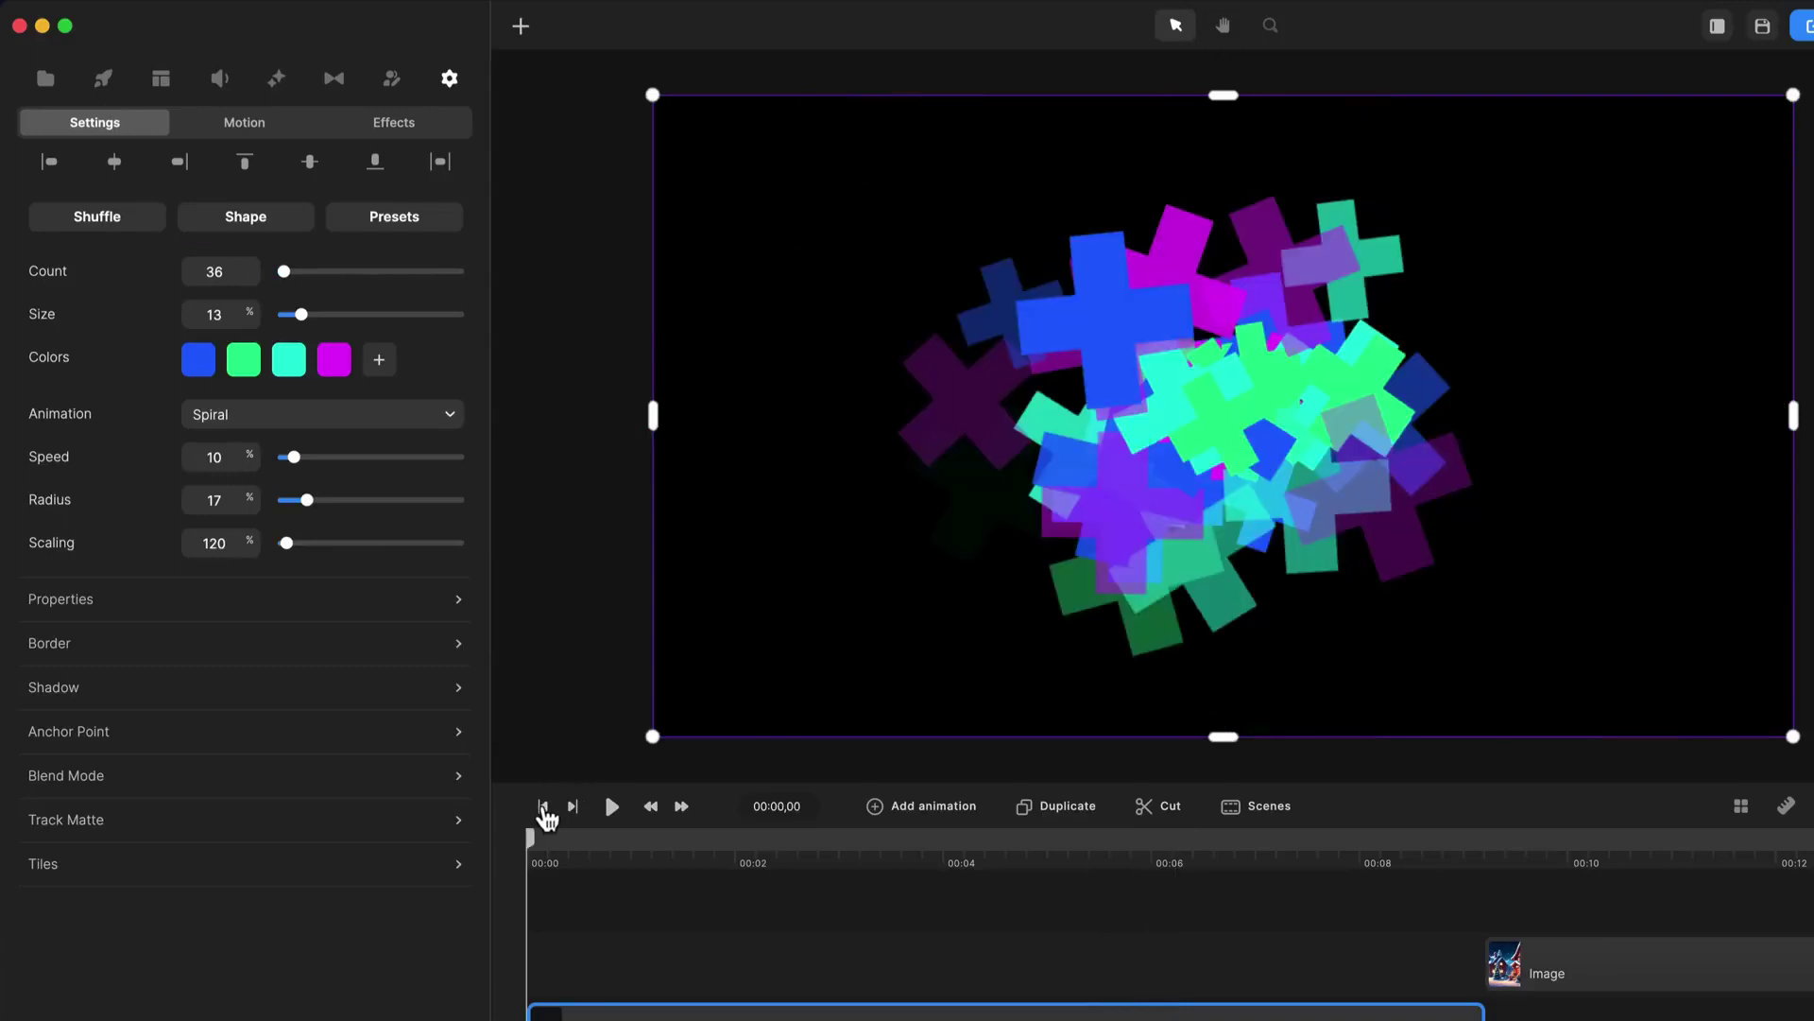
key(space)
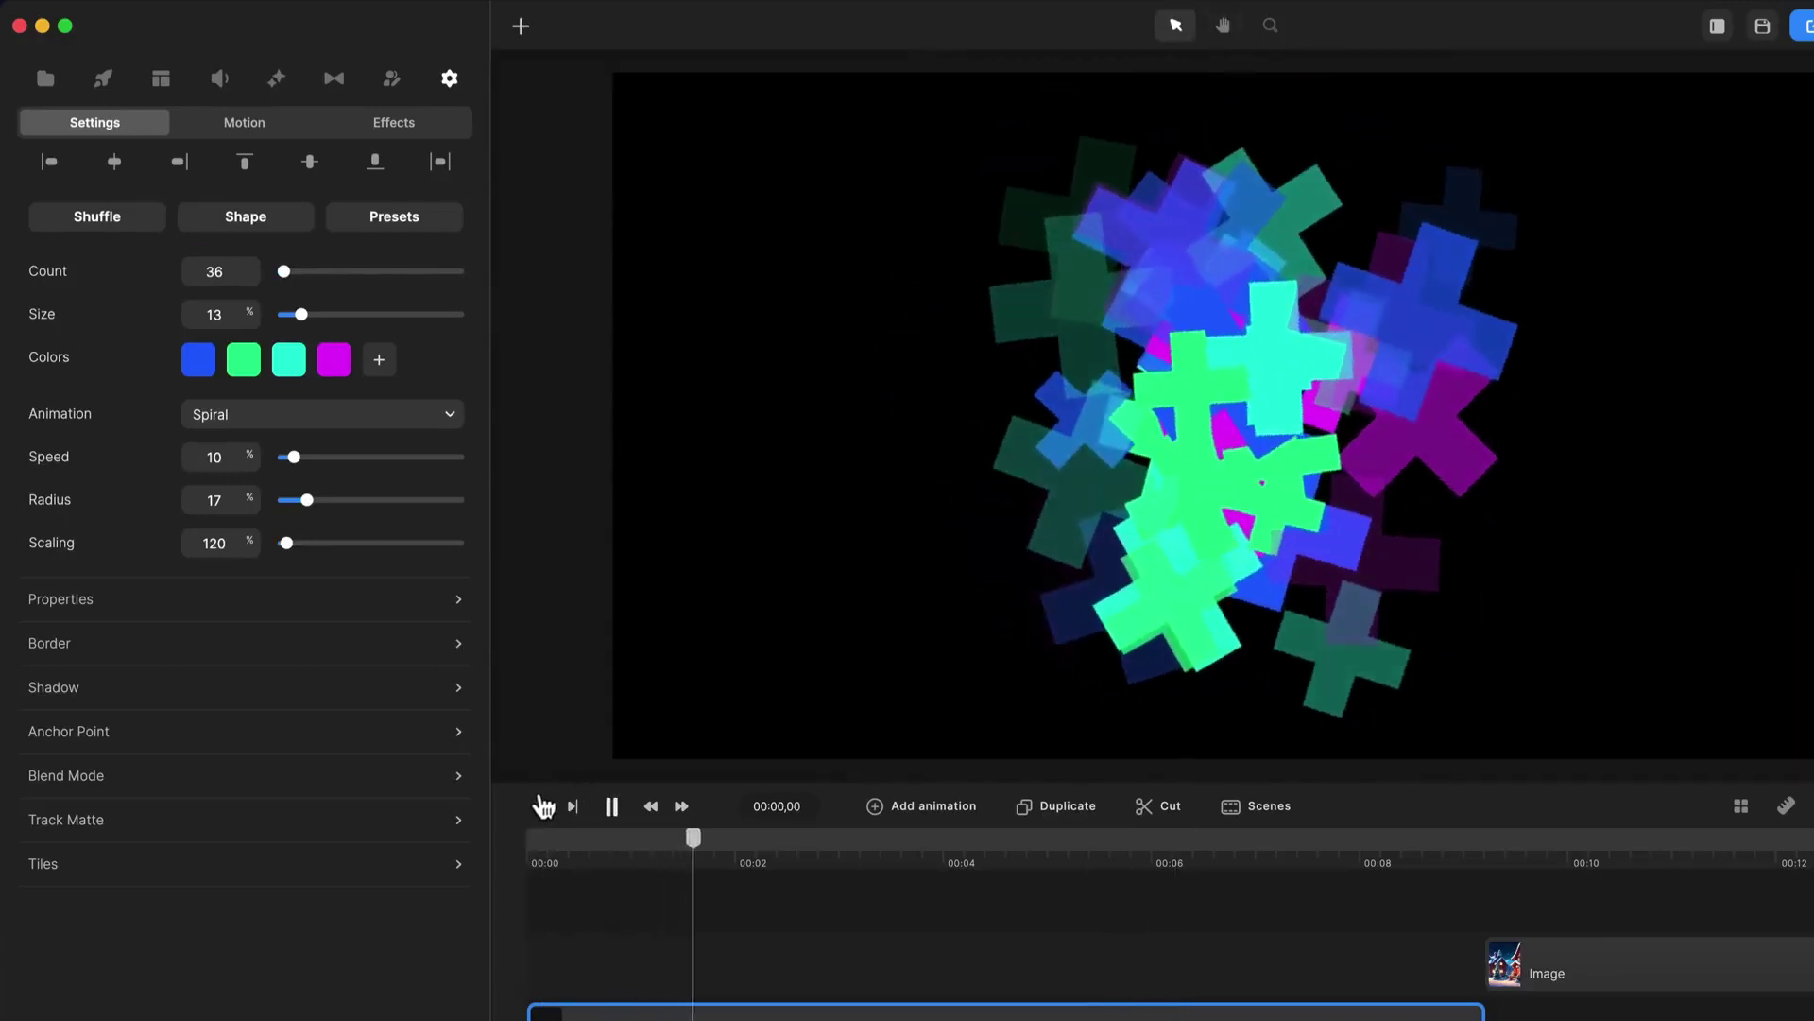
key(space)
click(308, 432)
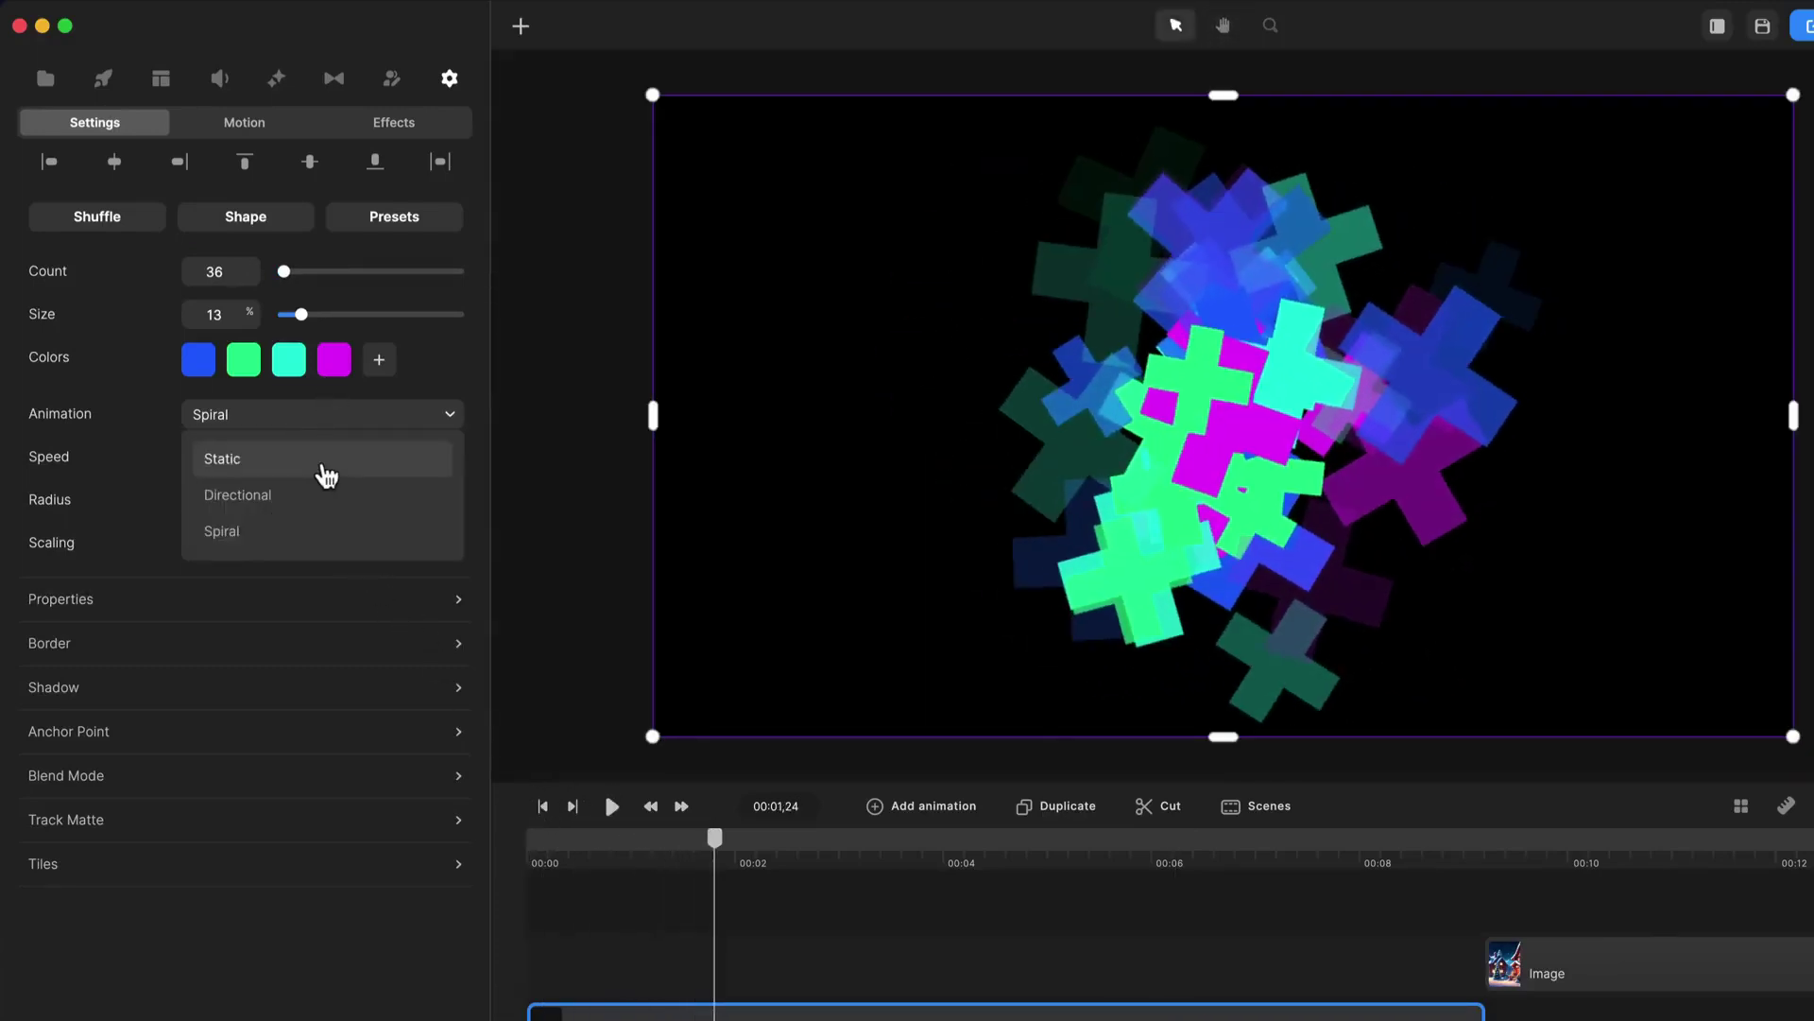
click(314, 458)
click(298, 416)
click(302, 494)
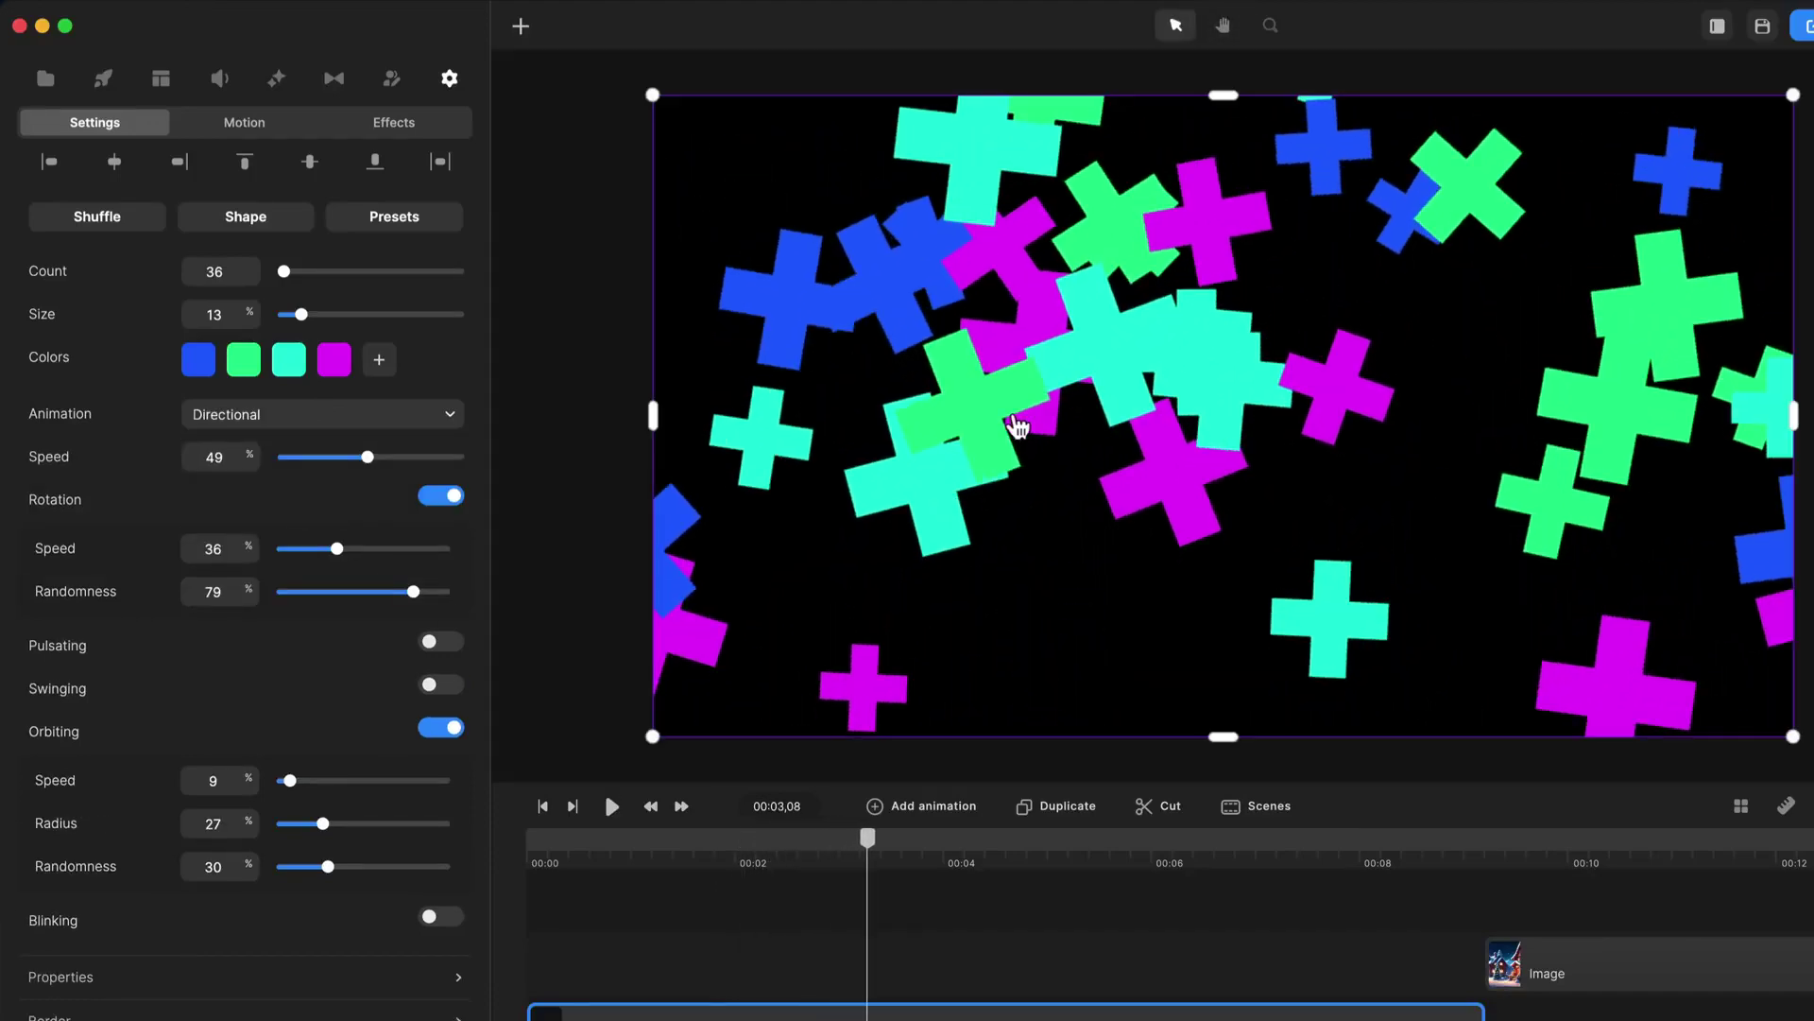
Step: Rotate the particle layer back upright, narrow it from its right edge, and preview
drag(1802, 99, 1056, 505)
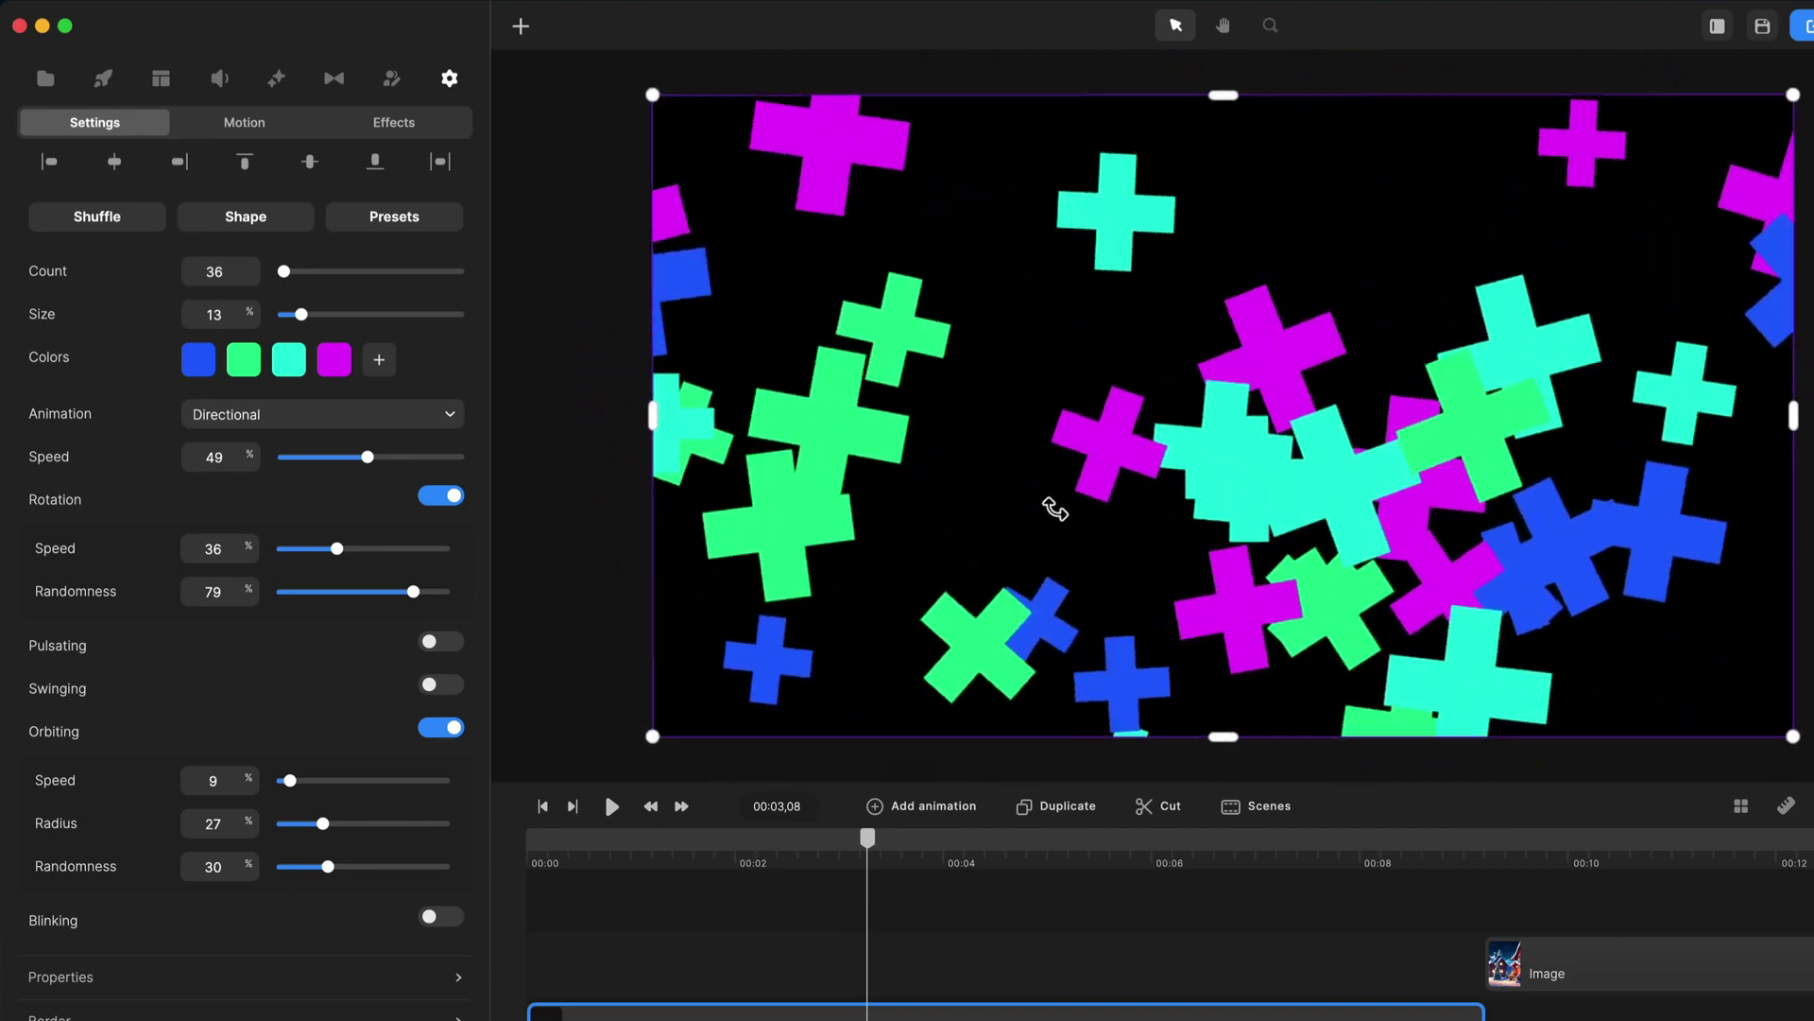
key(space)
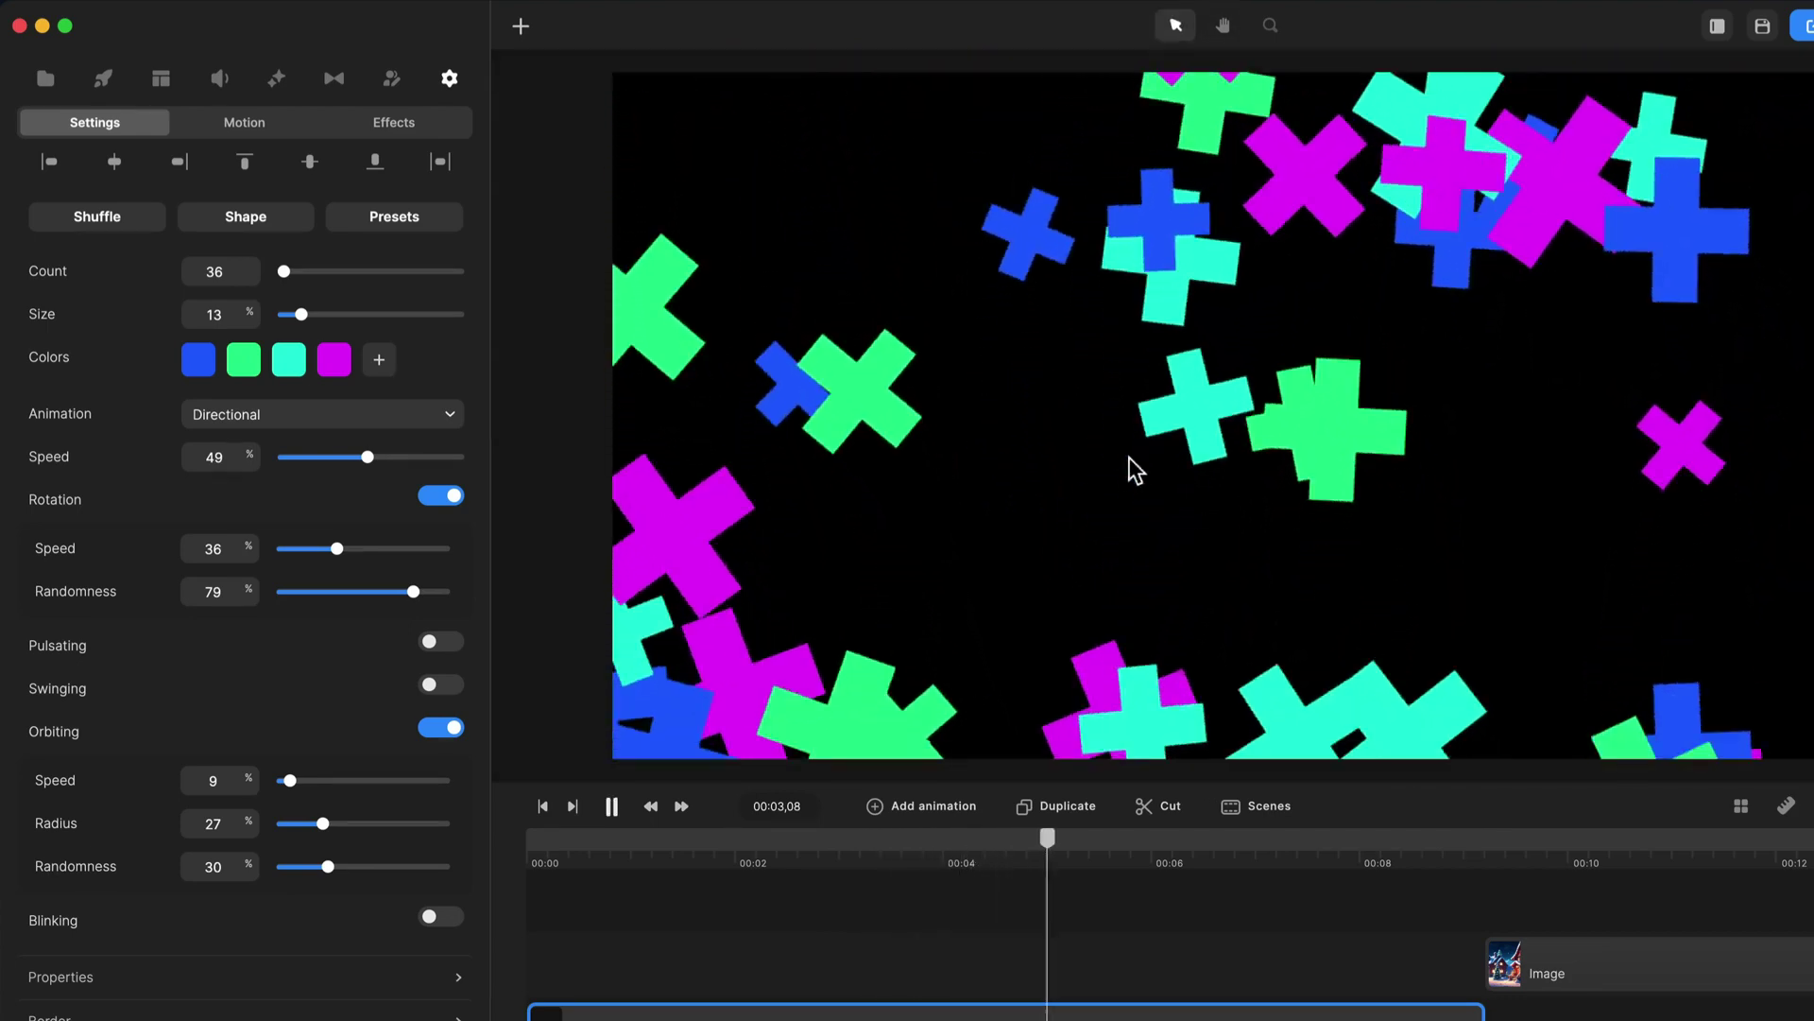
click(1342, 413)
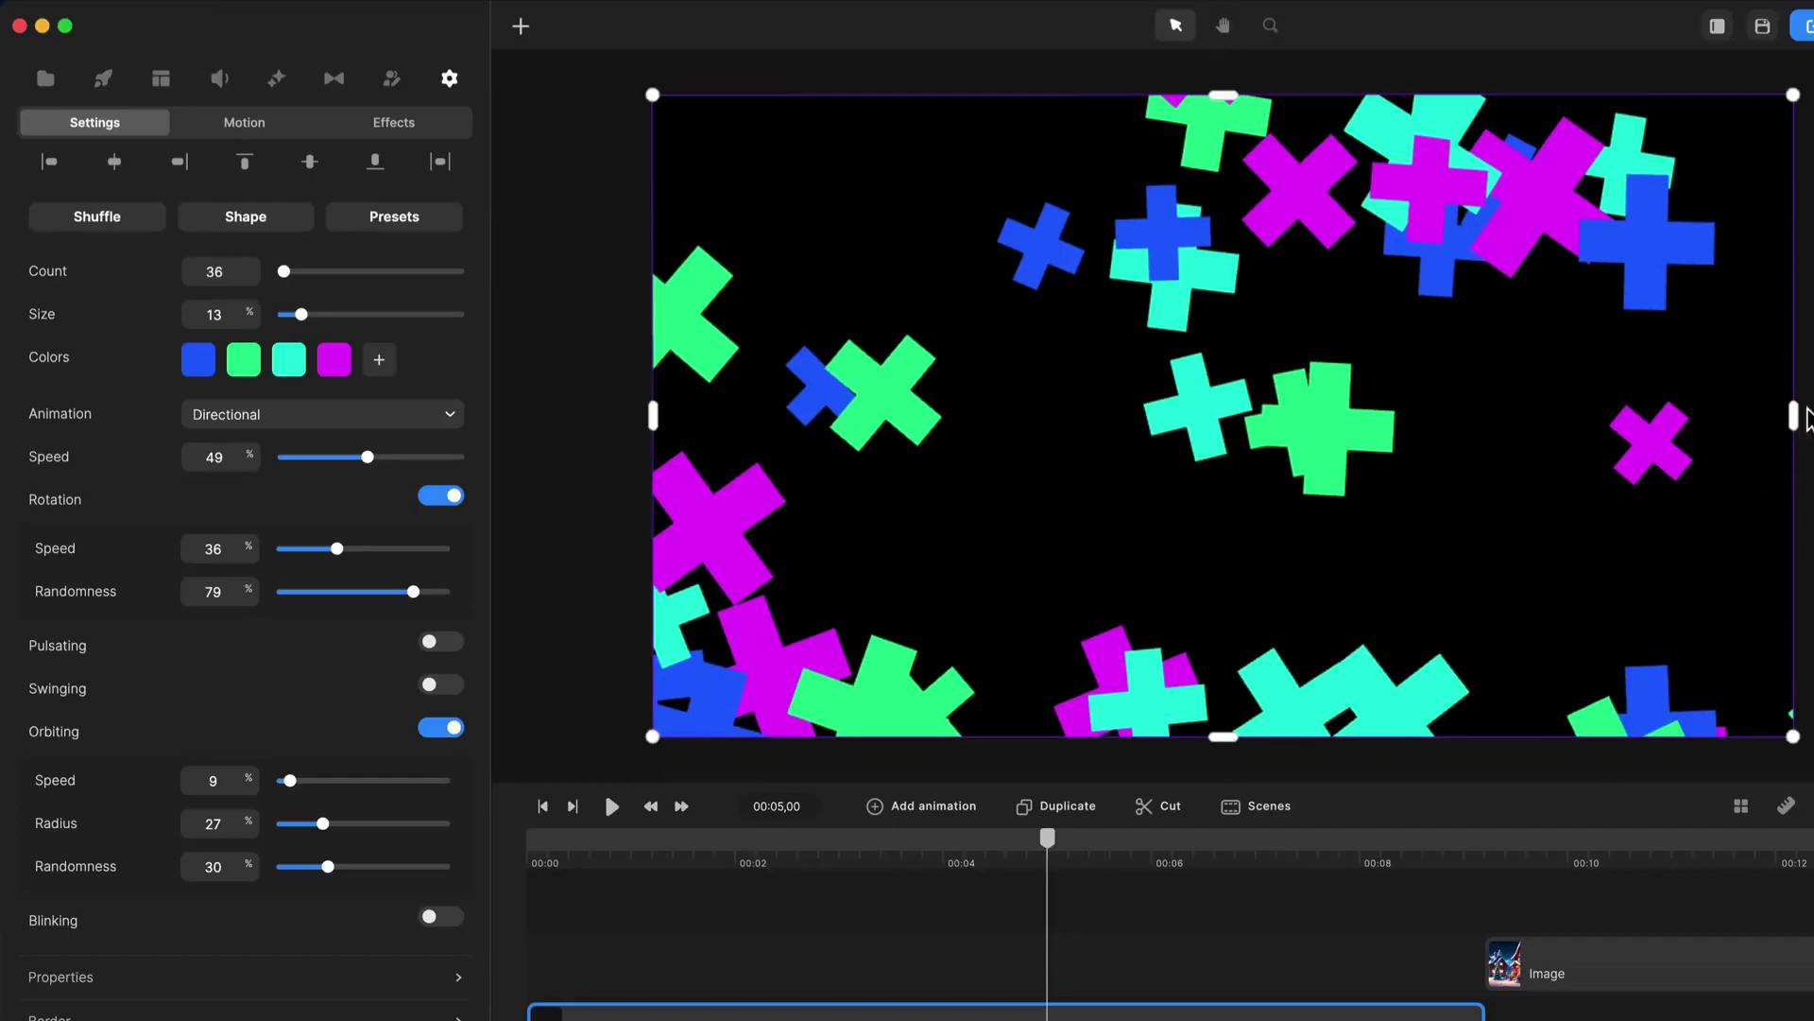
mouse_move(1807, 416)
mouse_down()
mouse_move(1730, 409)
mouse_move(1295, 472)
mouse_move(1730, 466)
mouse_move(1478, 466)
mouse_move(1796, 421)
mouse_up()
key(space)
key(space)
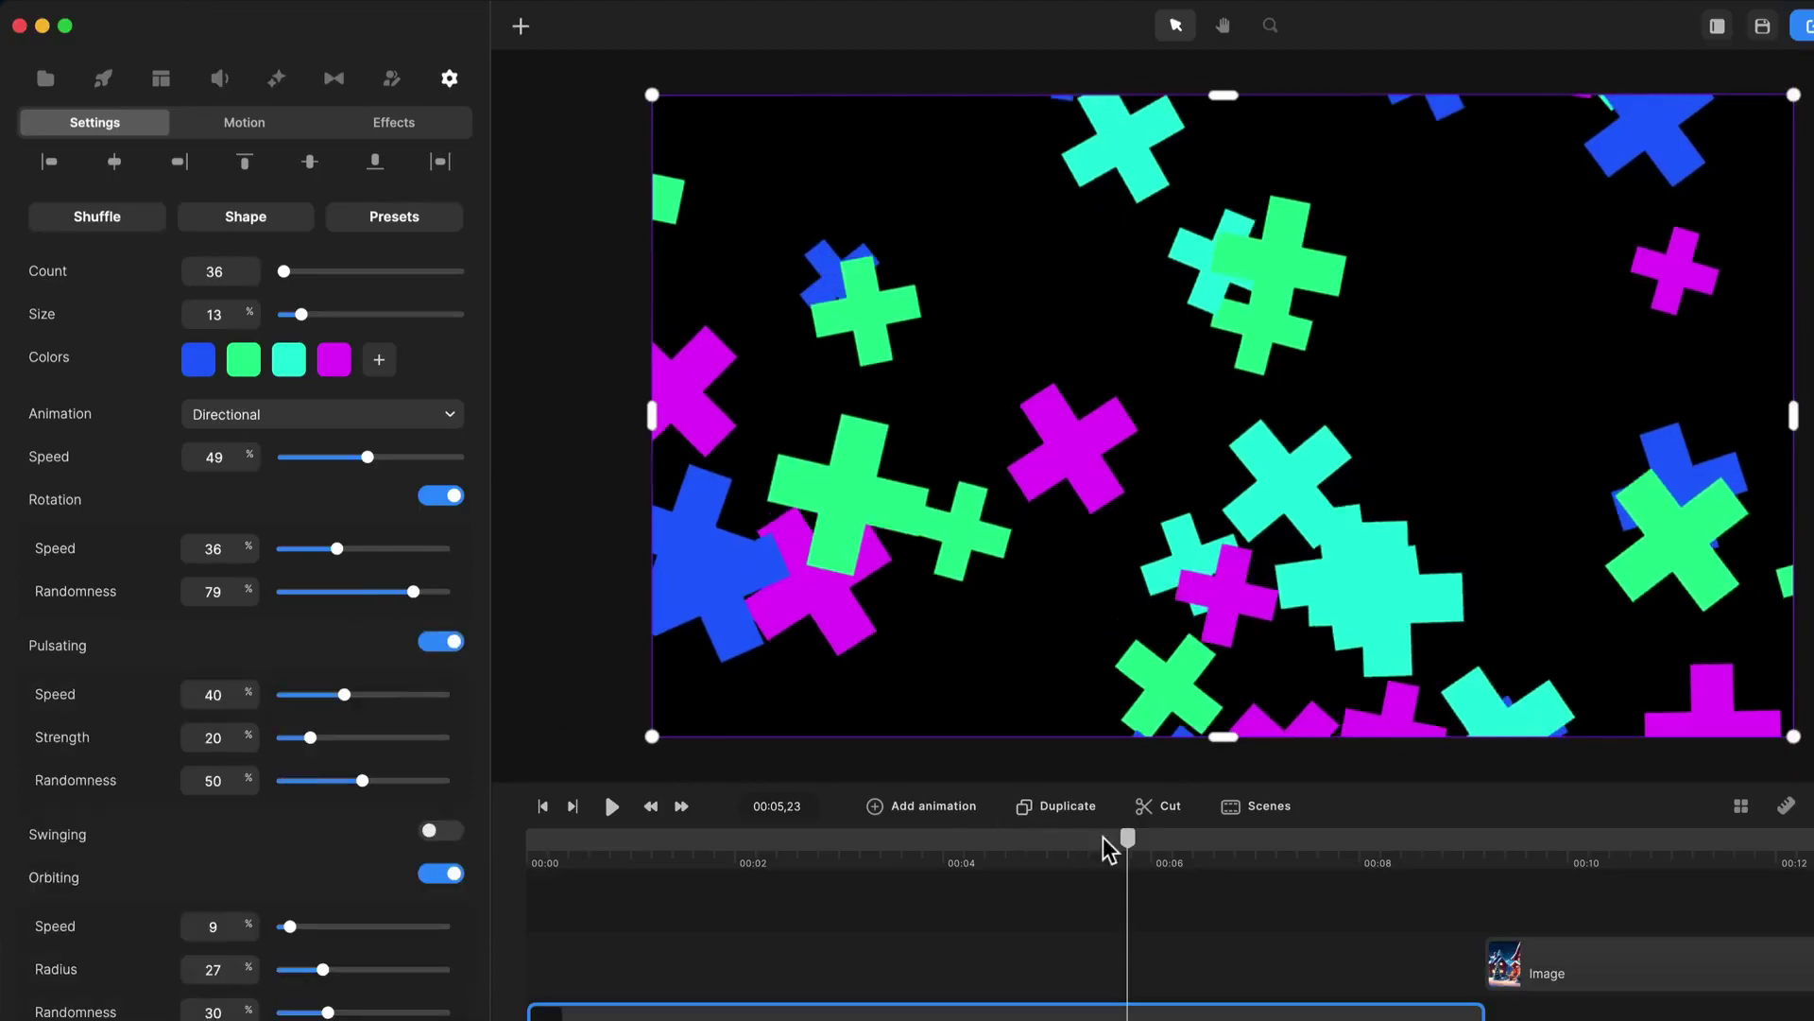
Step: Raise Pulsating Strength from 20 to 100 and preview from about two seconds
drag(1128, 838, 756, 839)
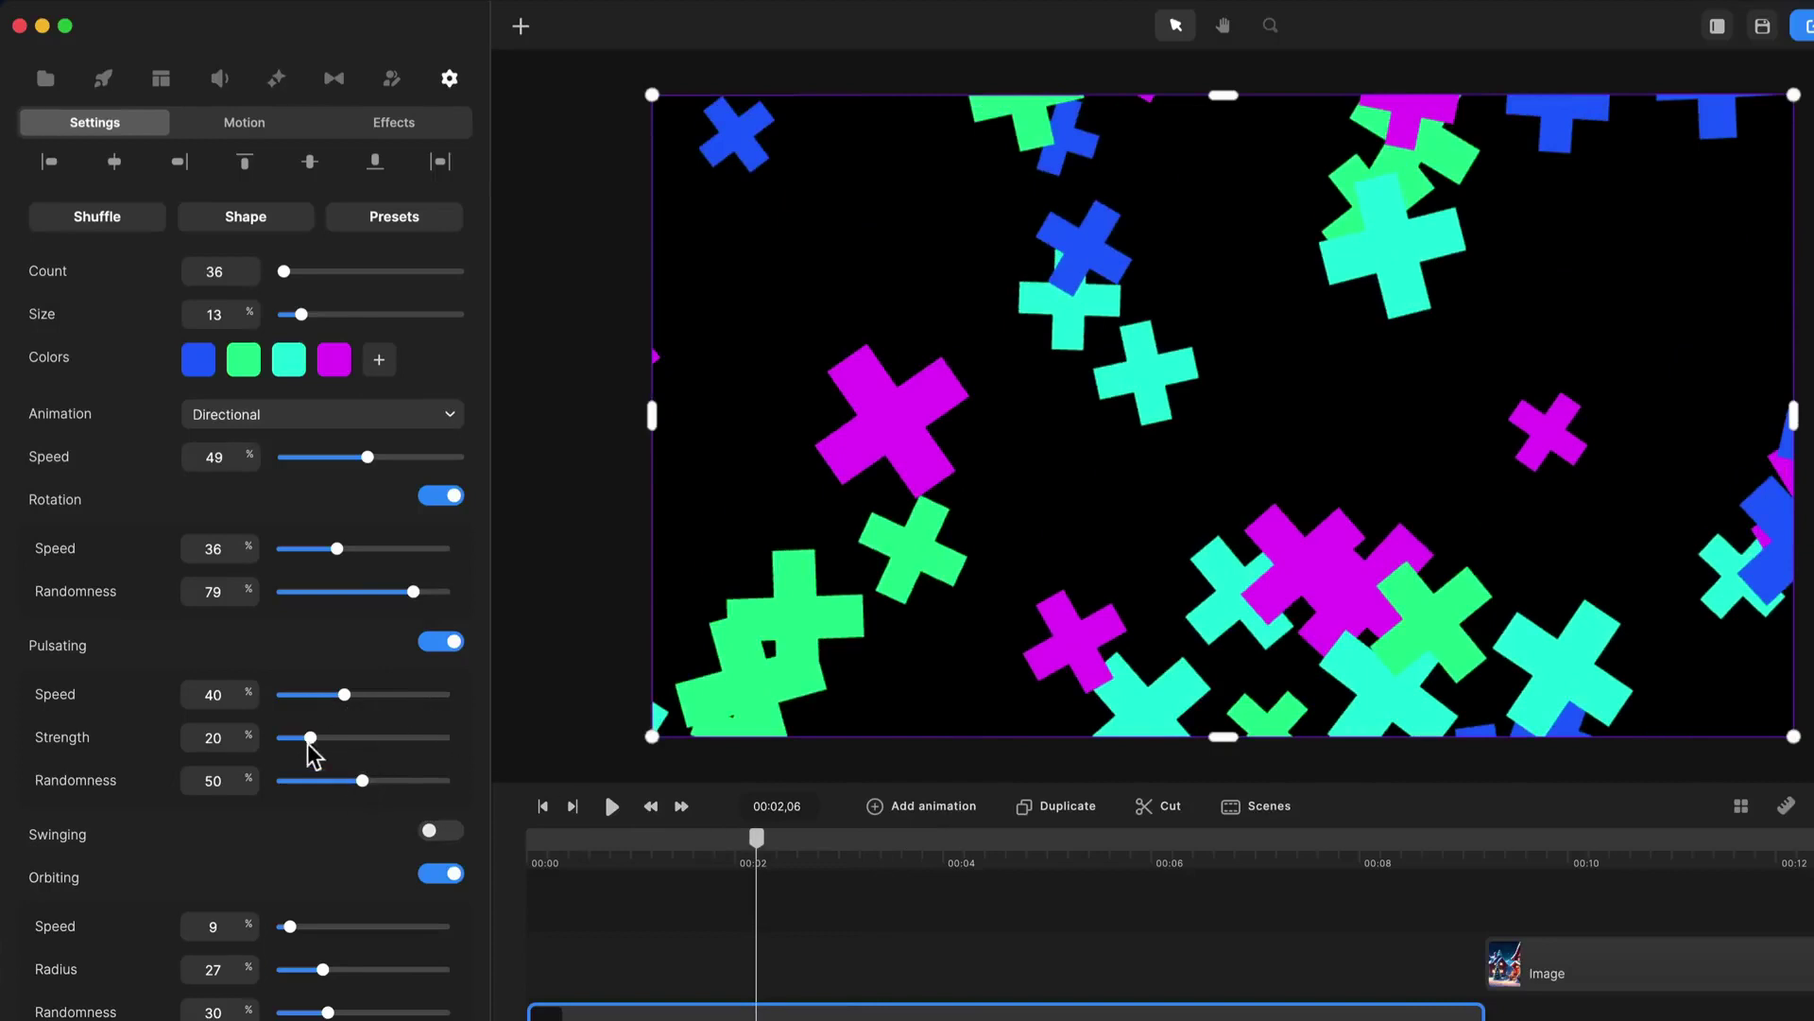
drag(309, 739, 450, 746)
key(space)
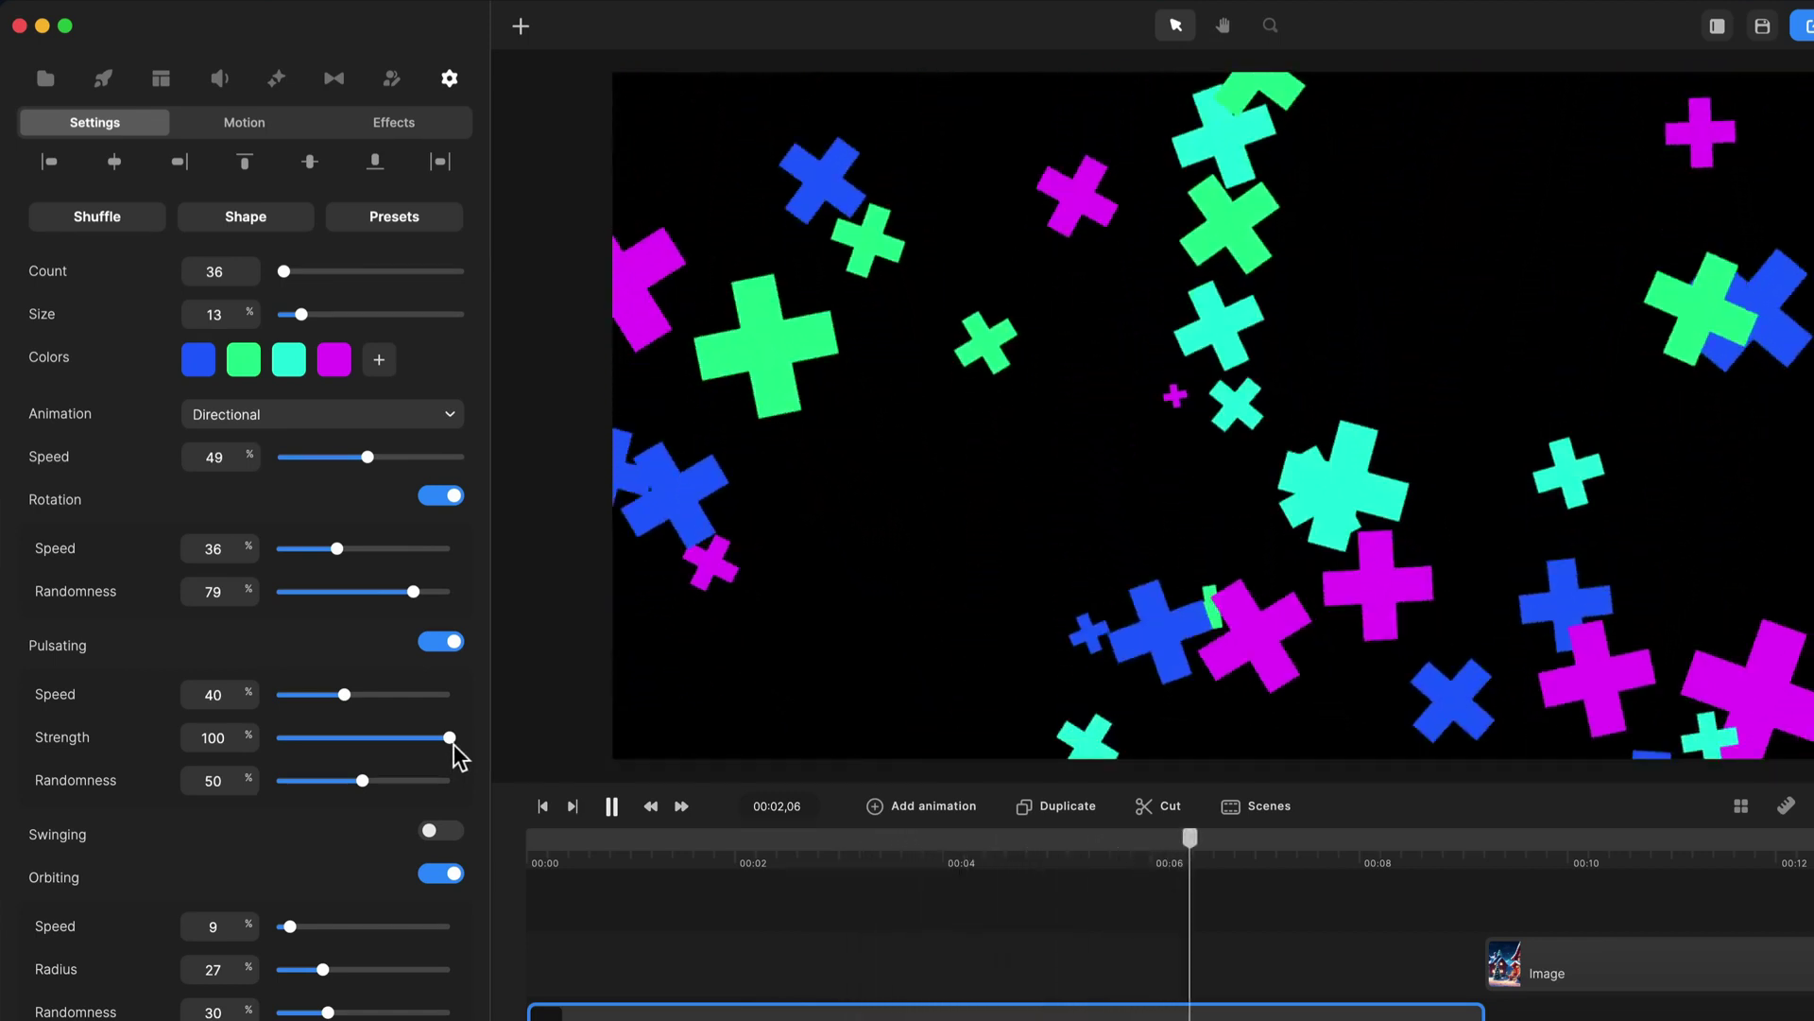
Step: Turn on Swinging at strength 100 and preview from the 2-second mark
key(space)
scroll(442, 756, down, 3)
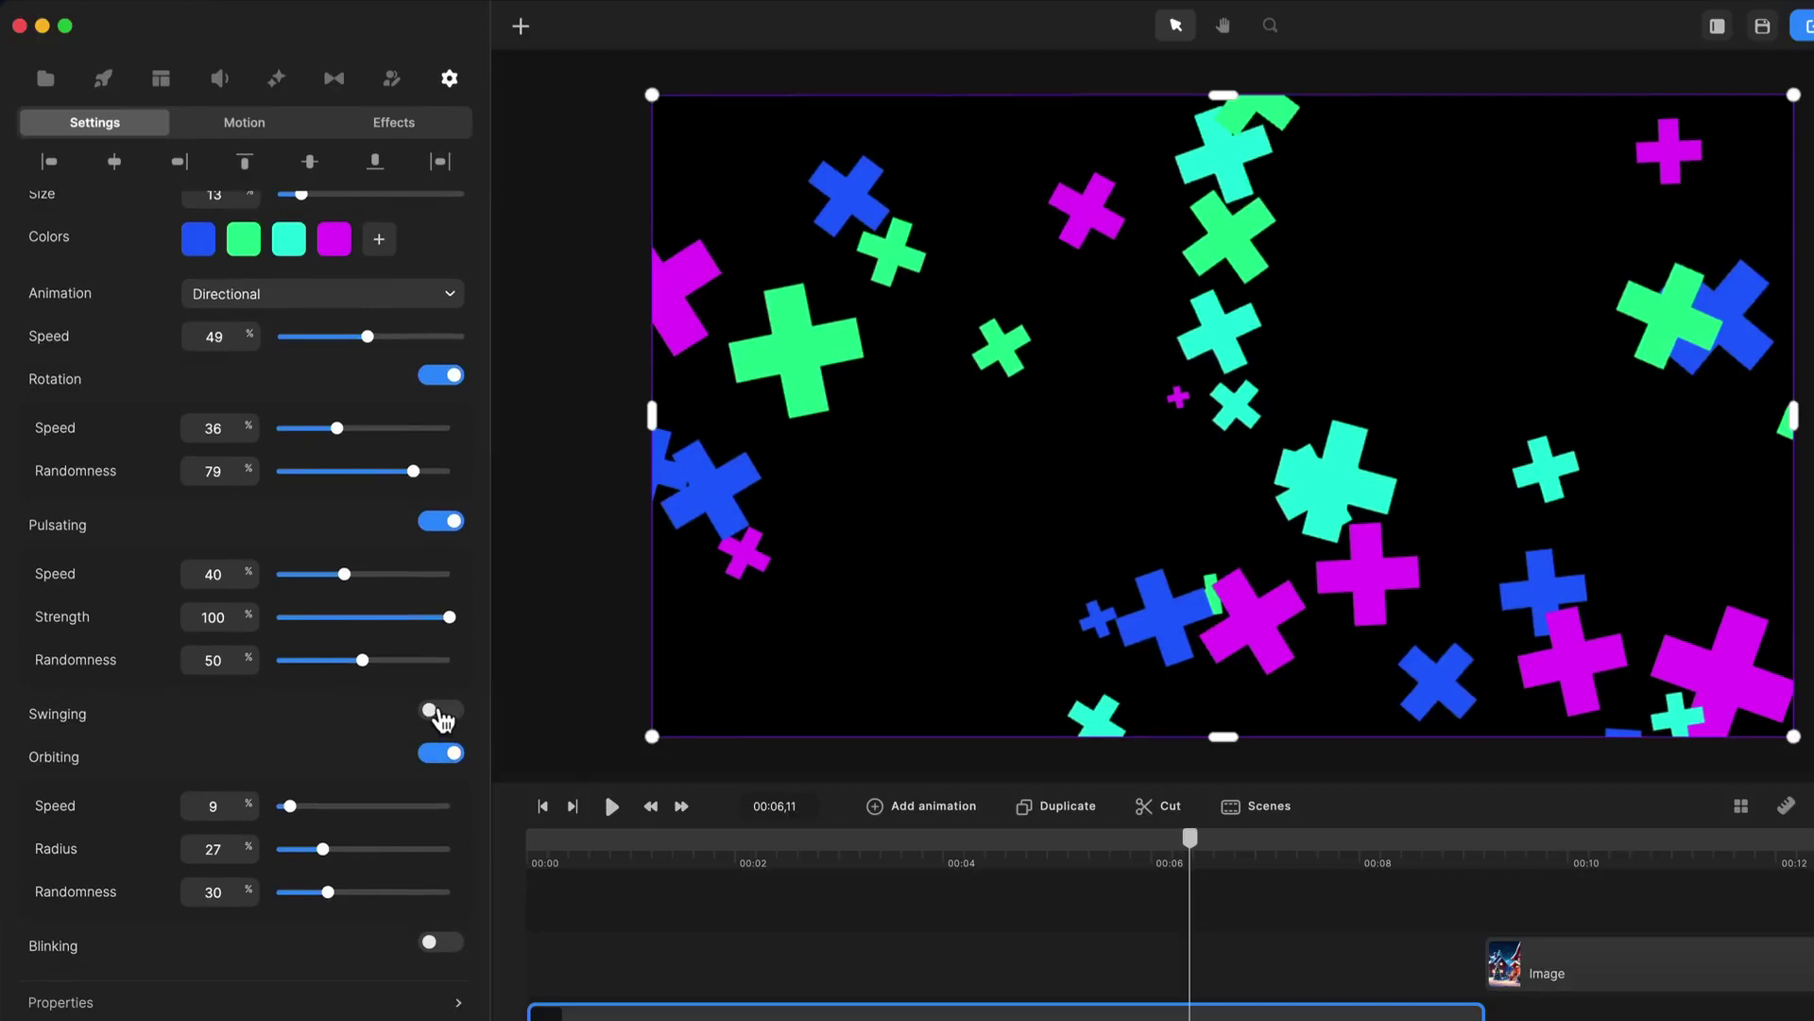
click(440, 711)
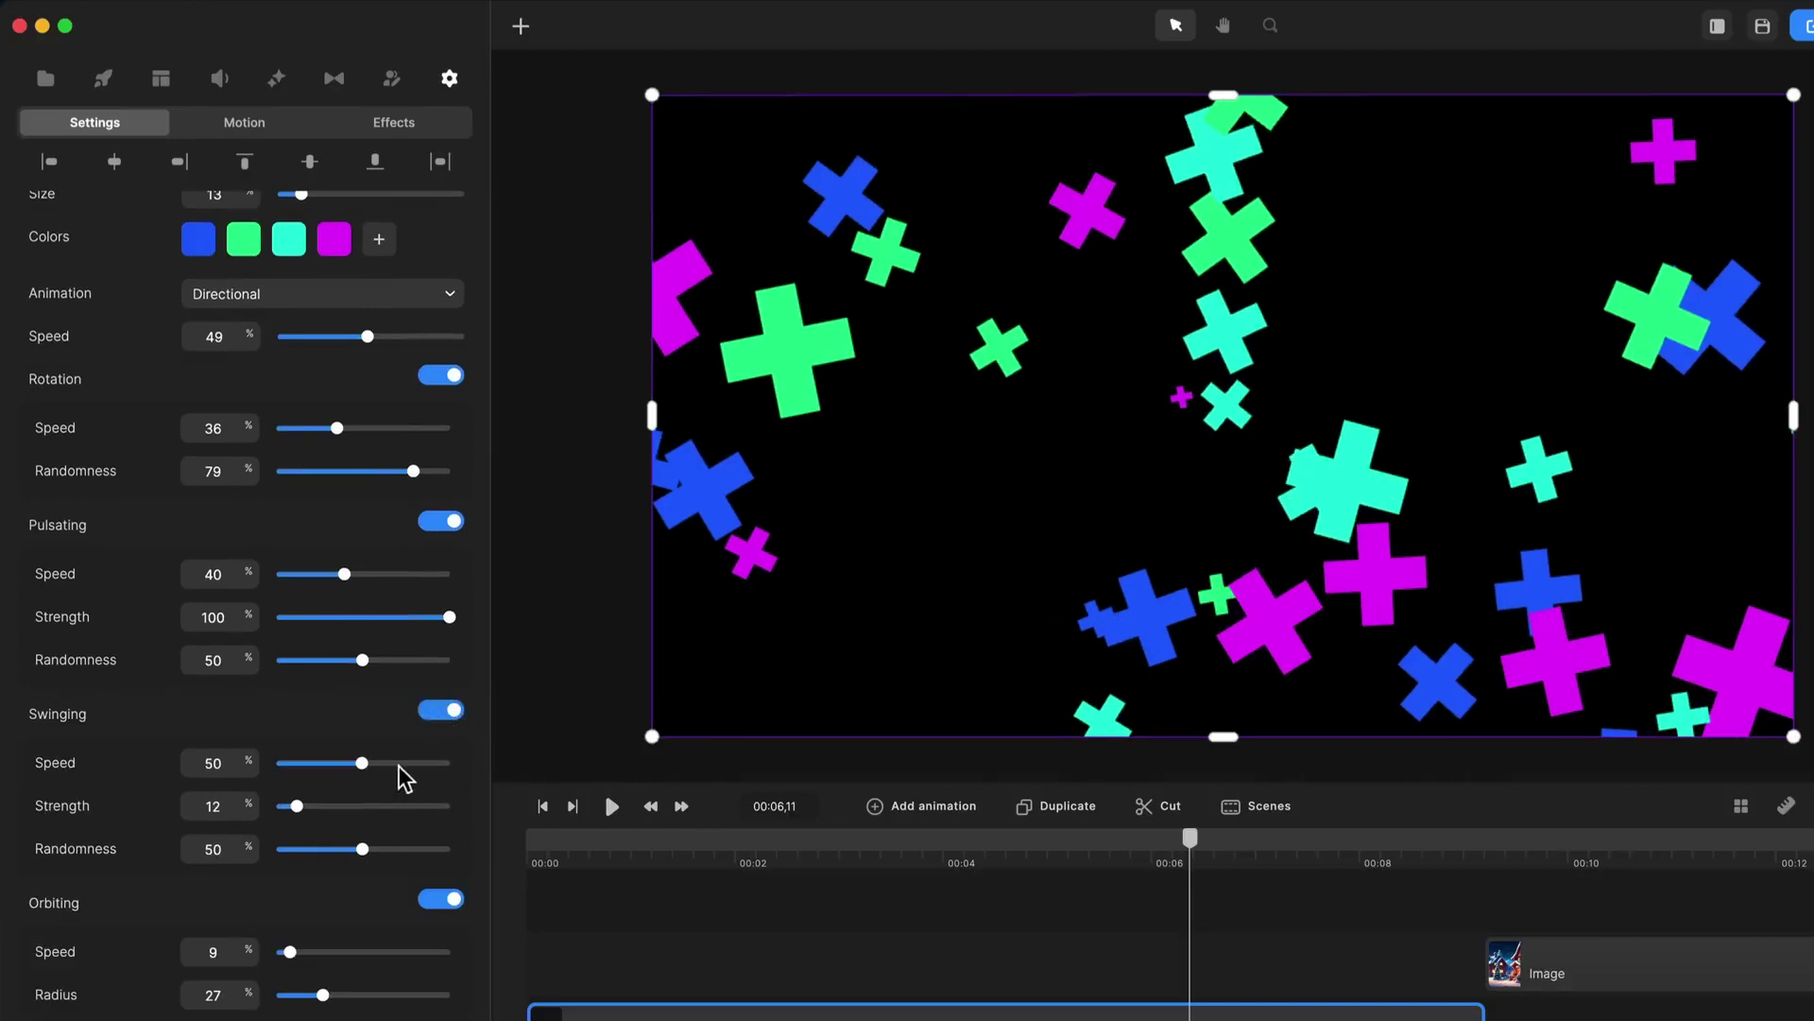
drag(307, 811, 515, 832)
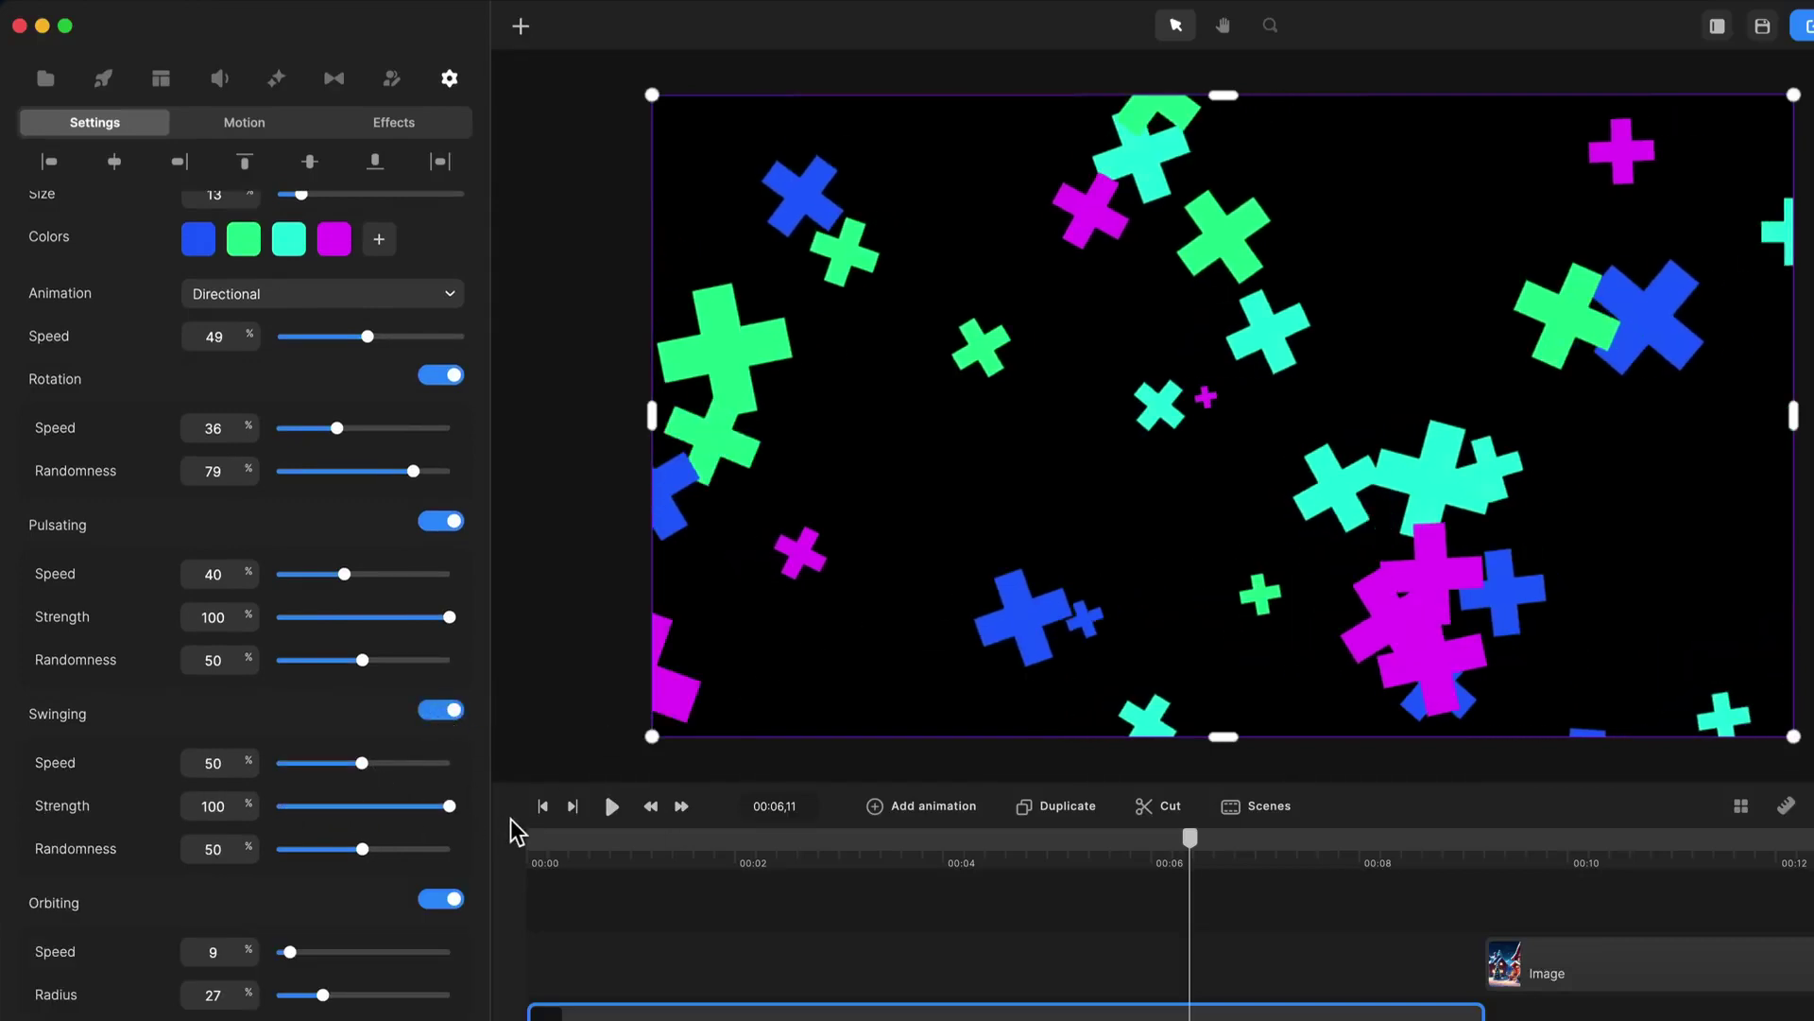
click(739, 853)
key(space)
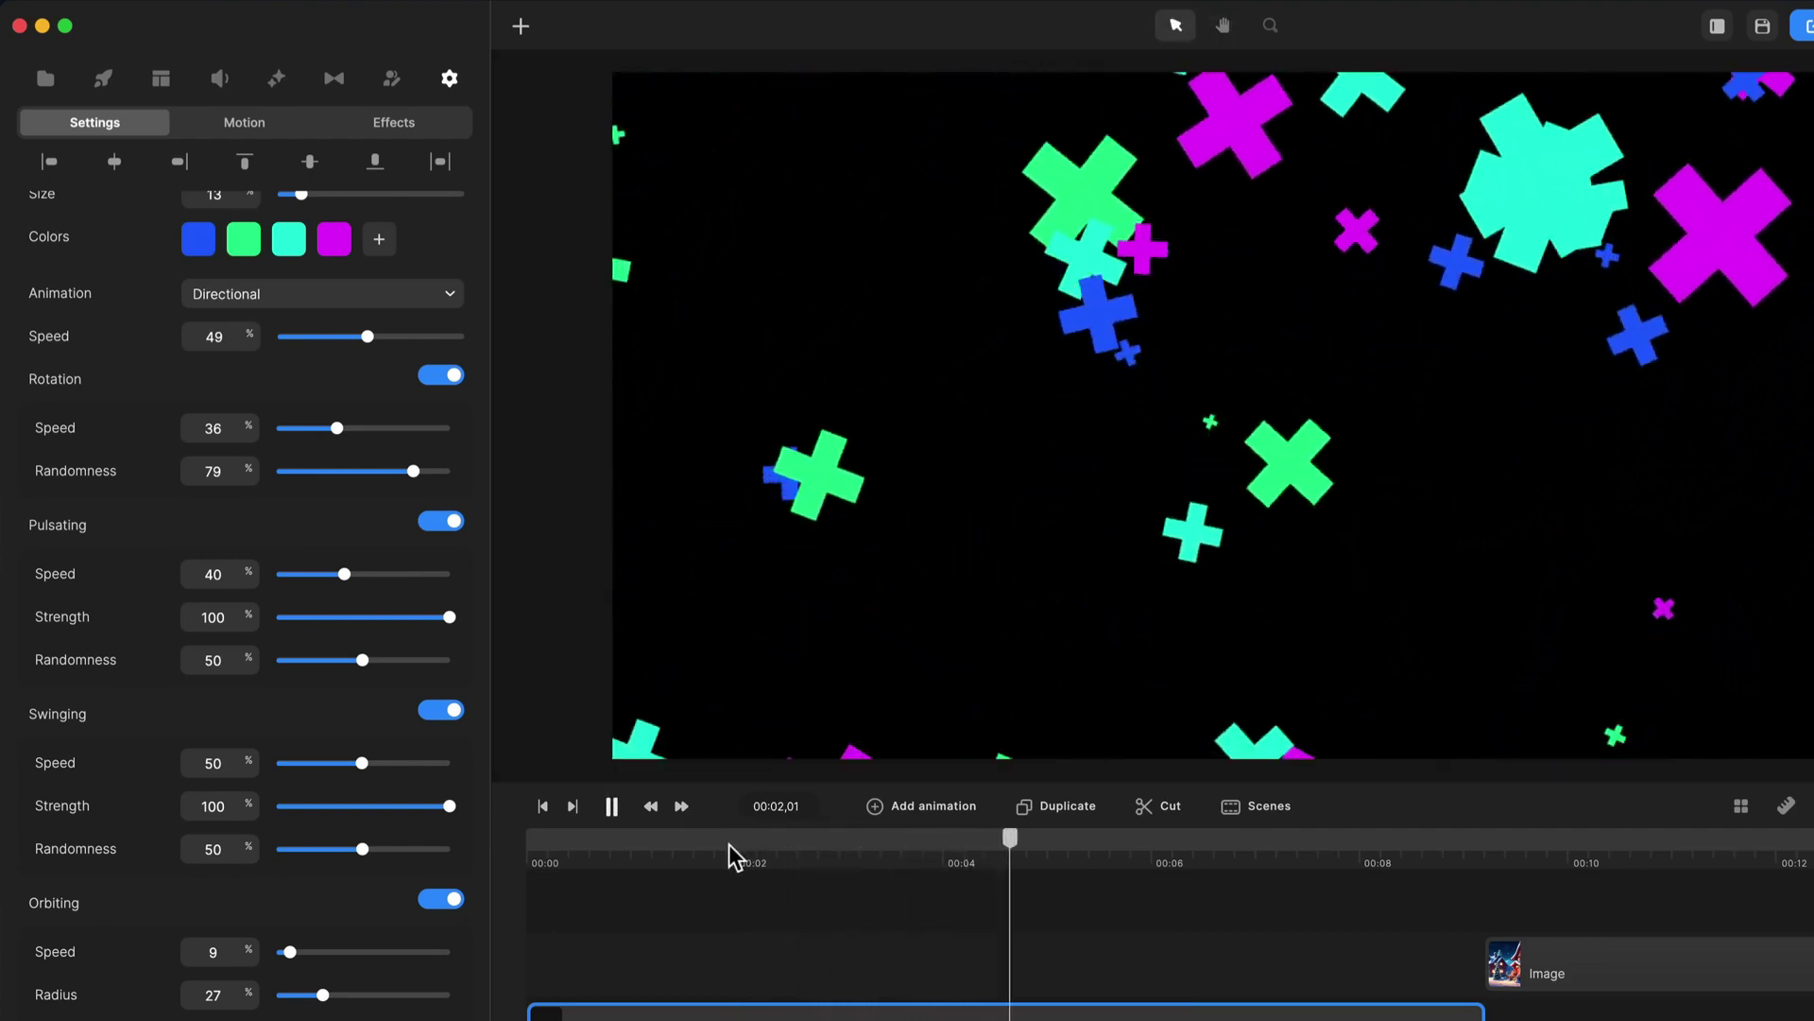
key(space)
Step: Turn on Blinking for the crosses and play the animation from the start
scroll(395, 780, down, 3)
click(444, 937)
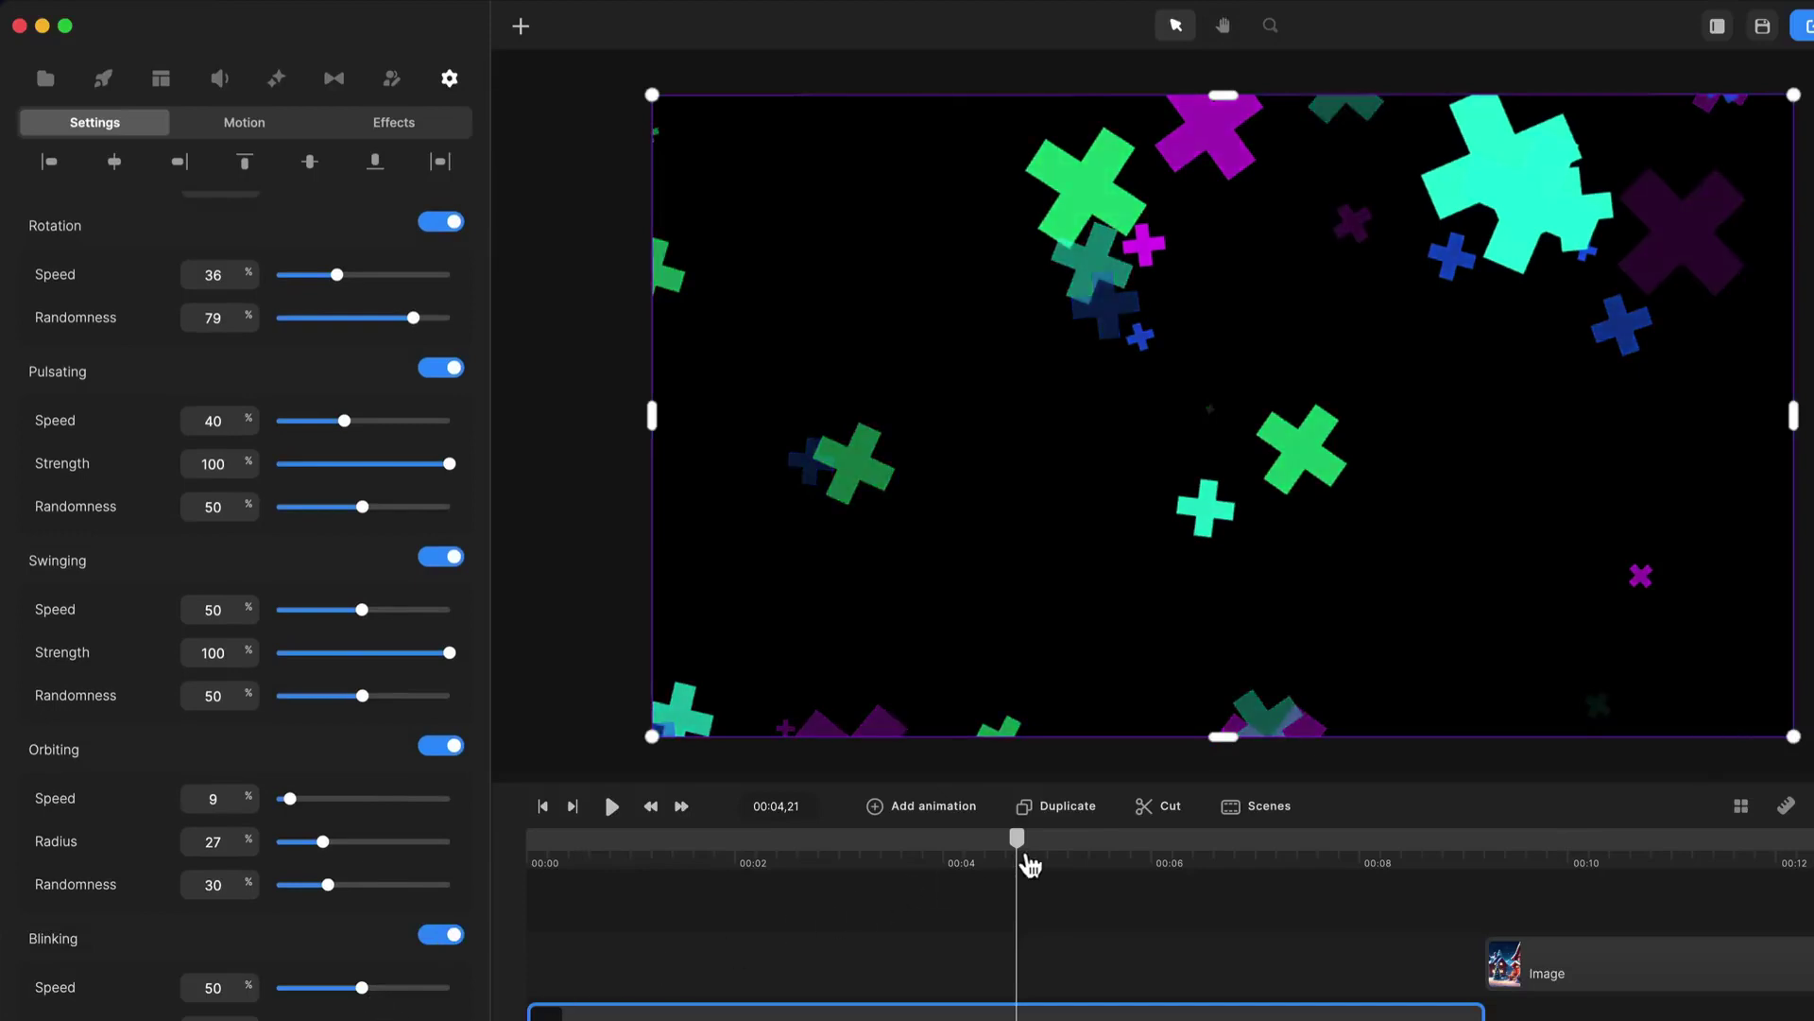
drag(1031, 862, 450, 891)
key(space)
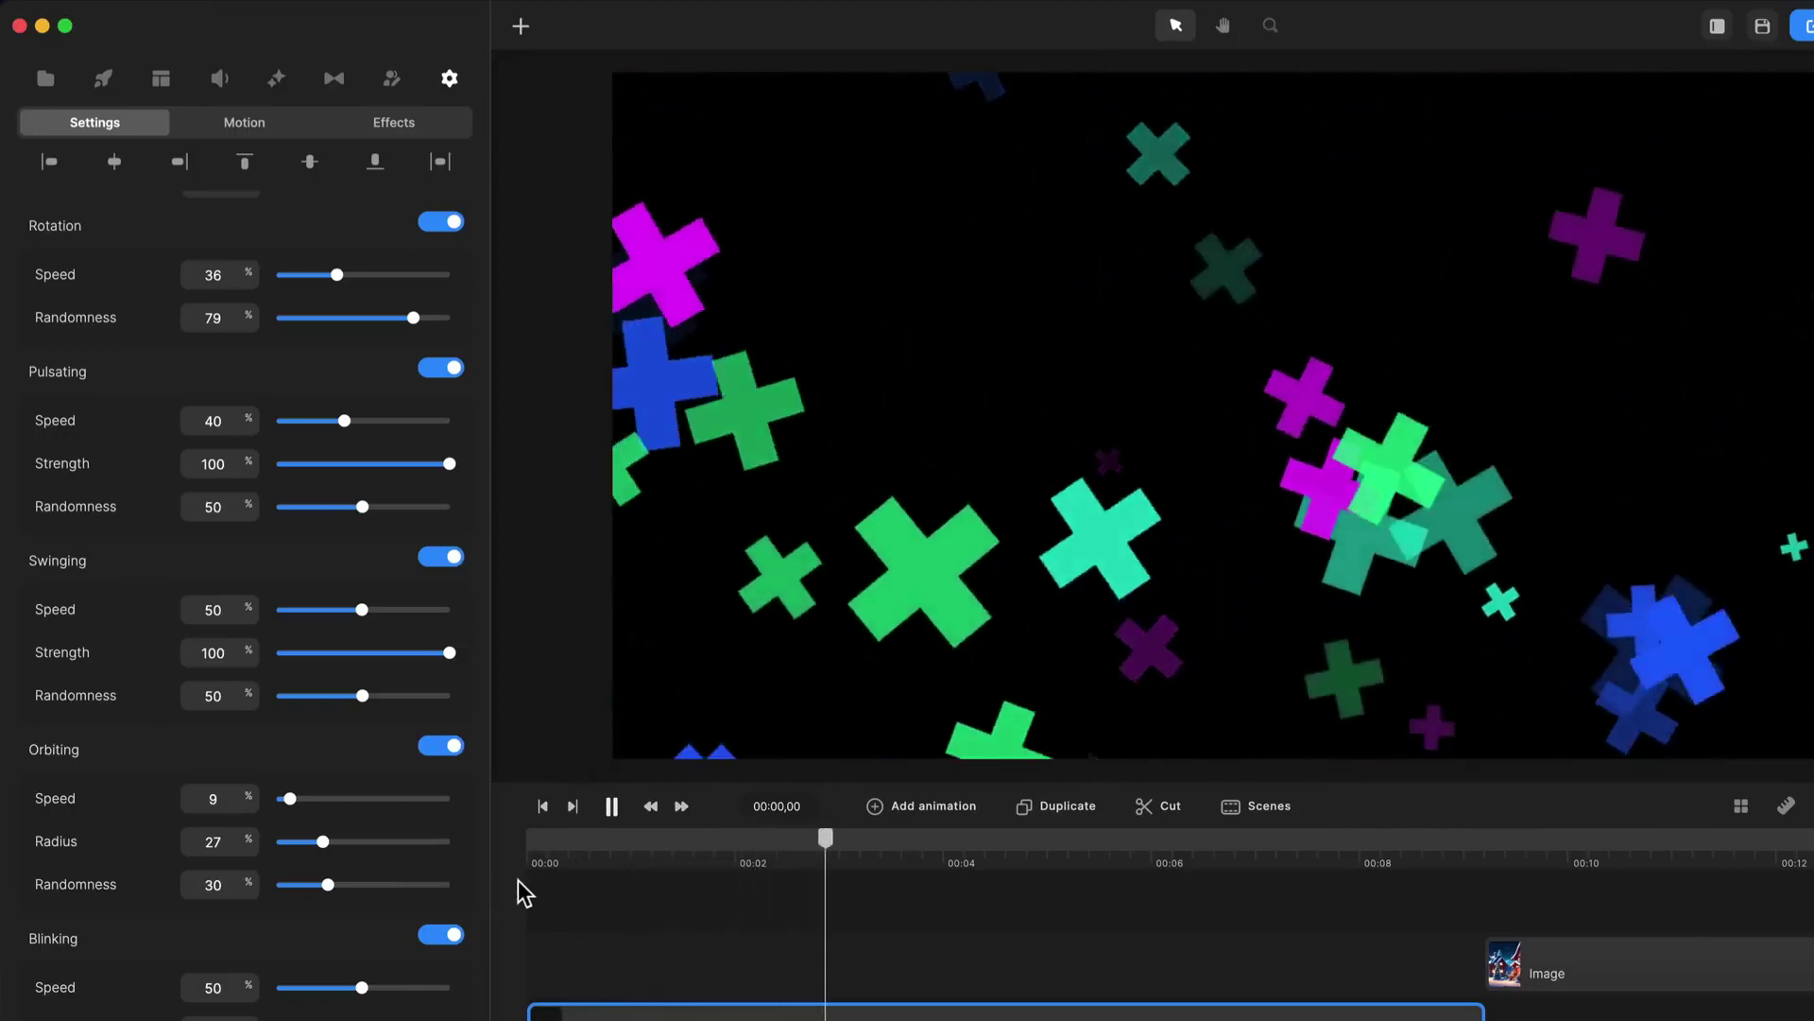
key(space)
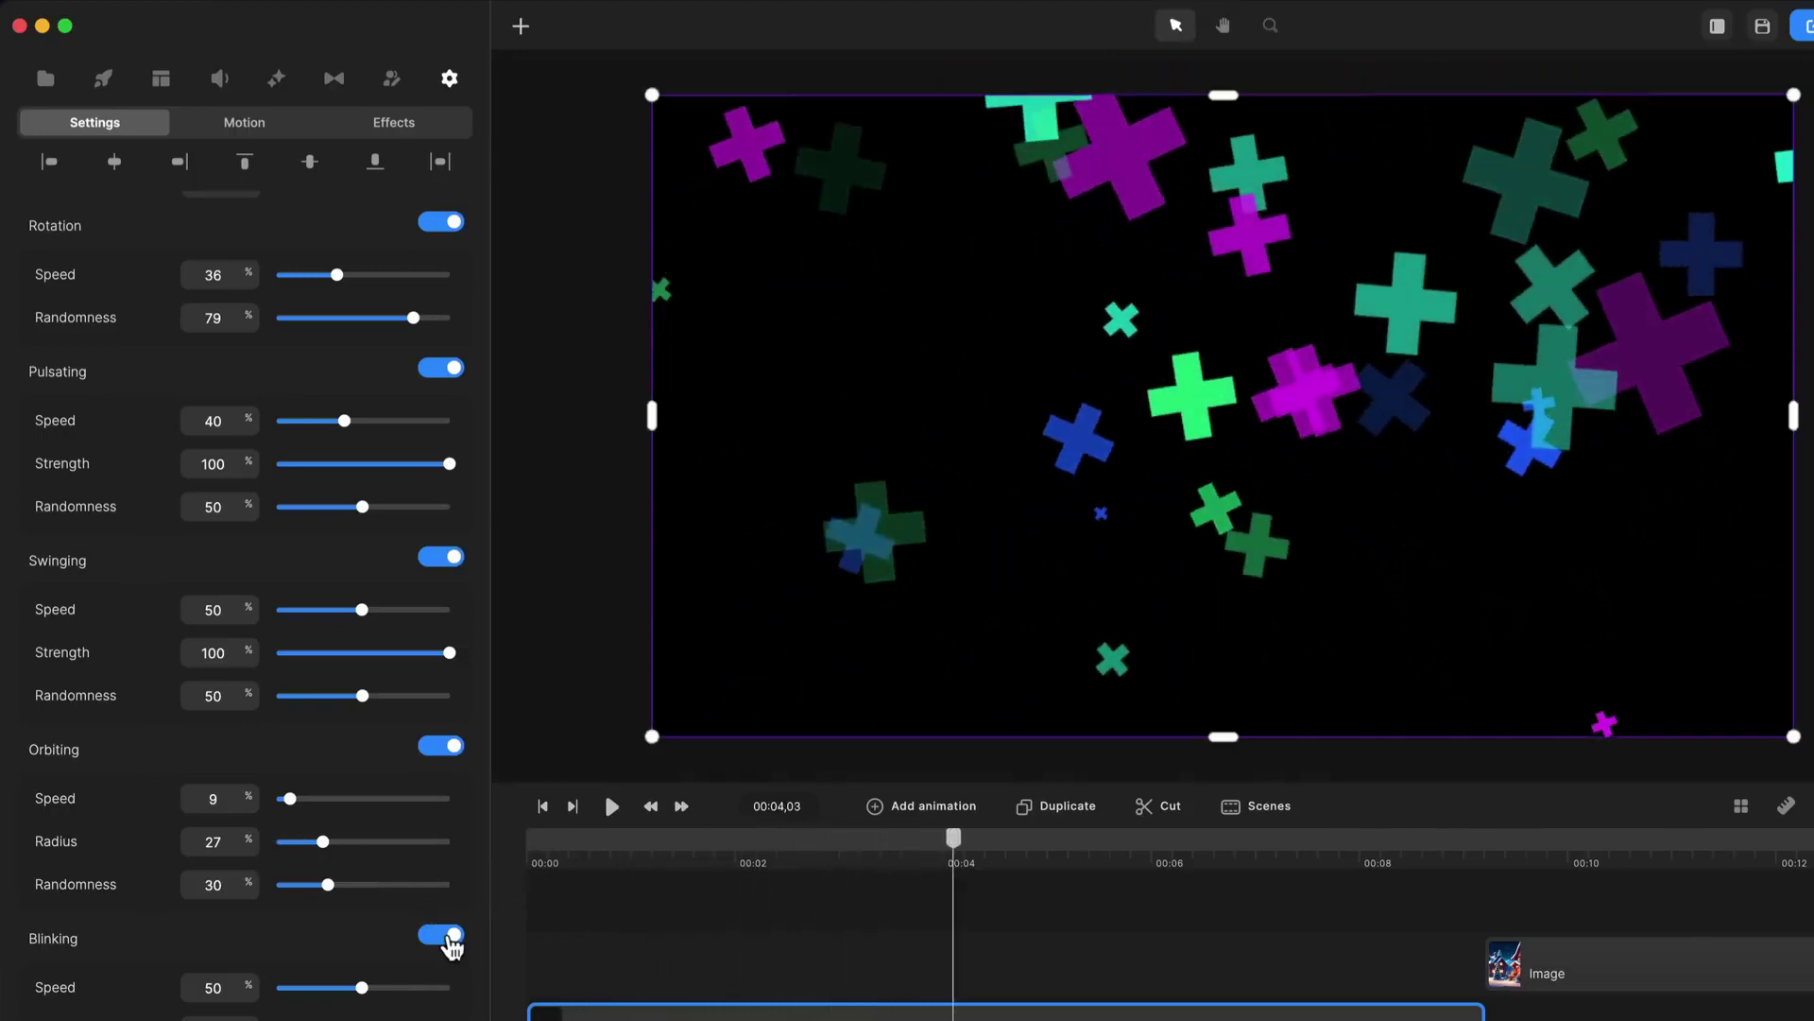
Step: Switch off blinking, orbiting, swinging, pulsating and rotation, and raise the cross size to 76.3%
click(450, 935)
click(442, 746)
click(443, 559)
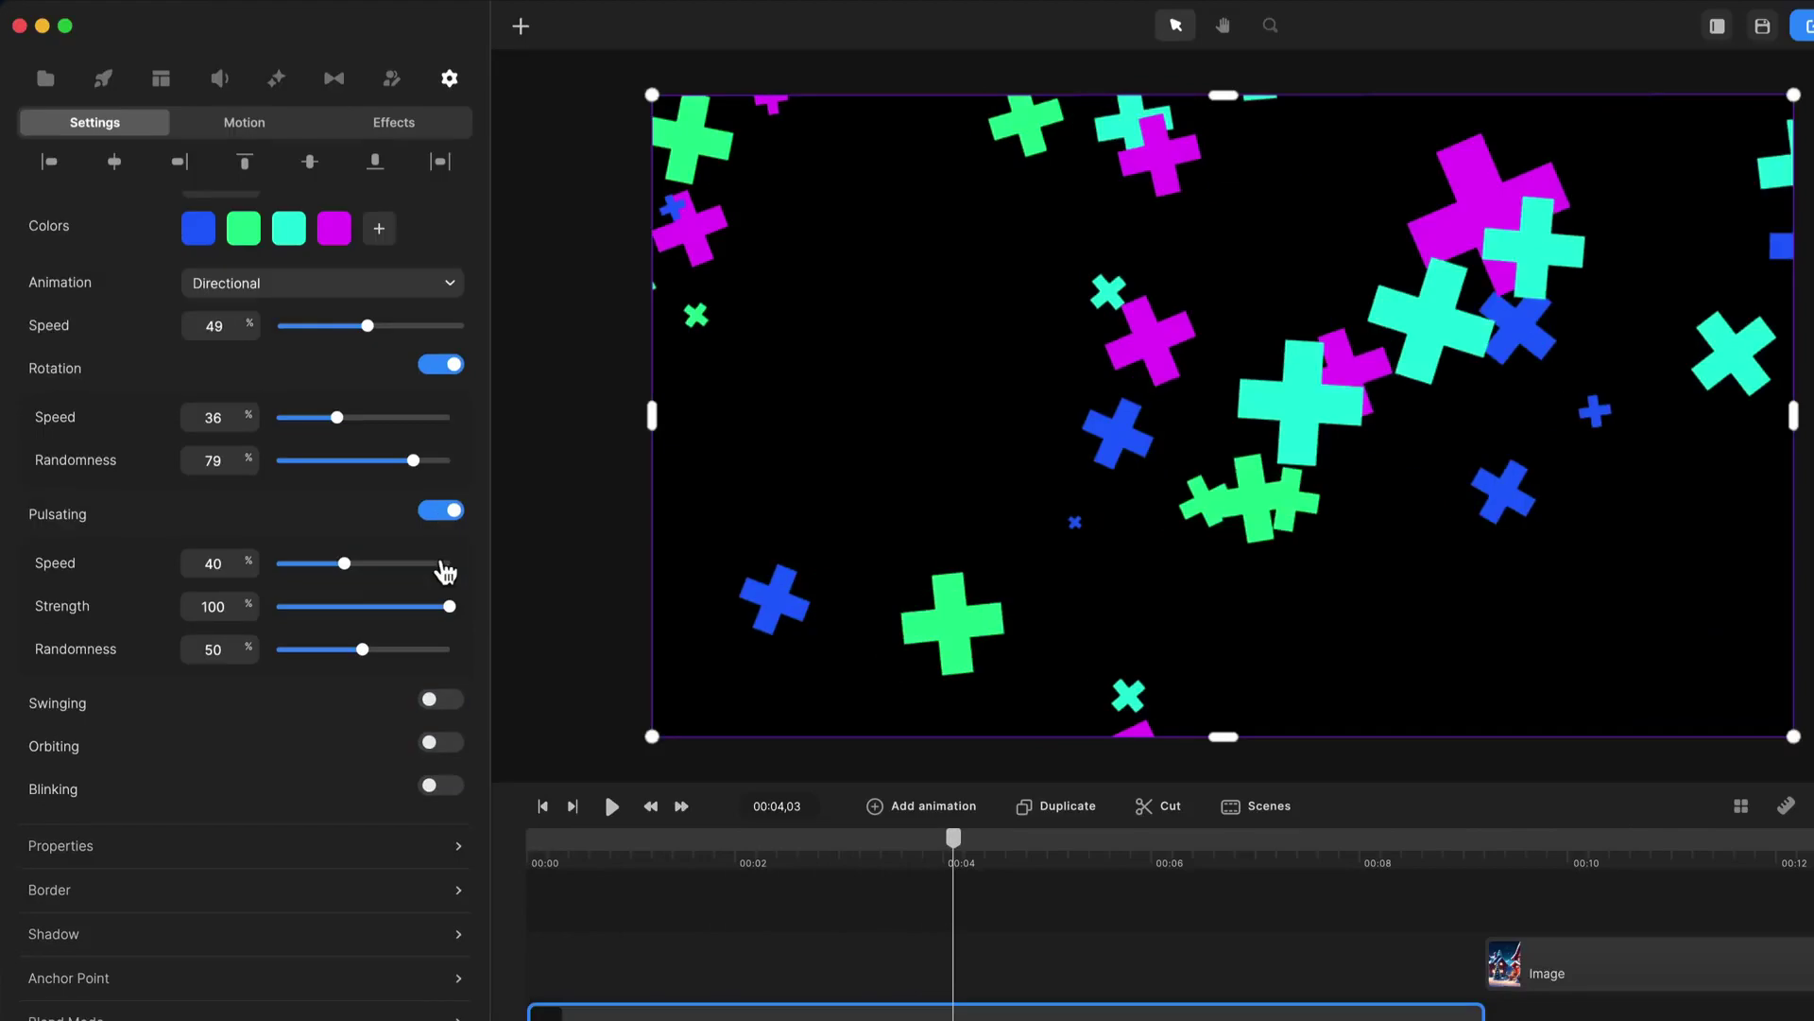
click(450, 513)
click(448, 498)
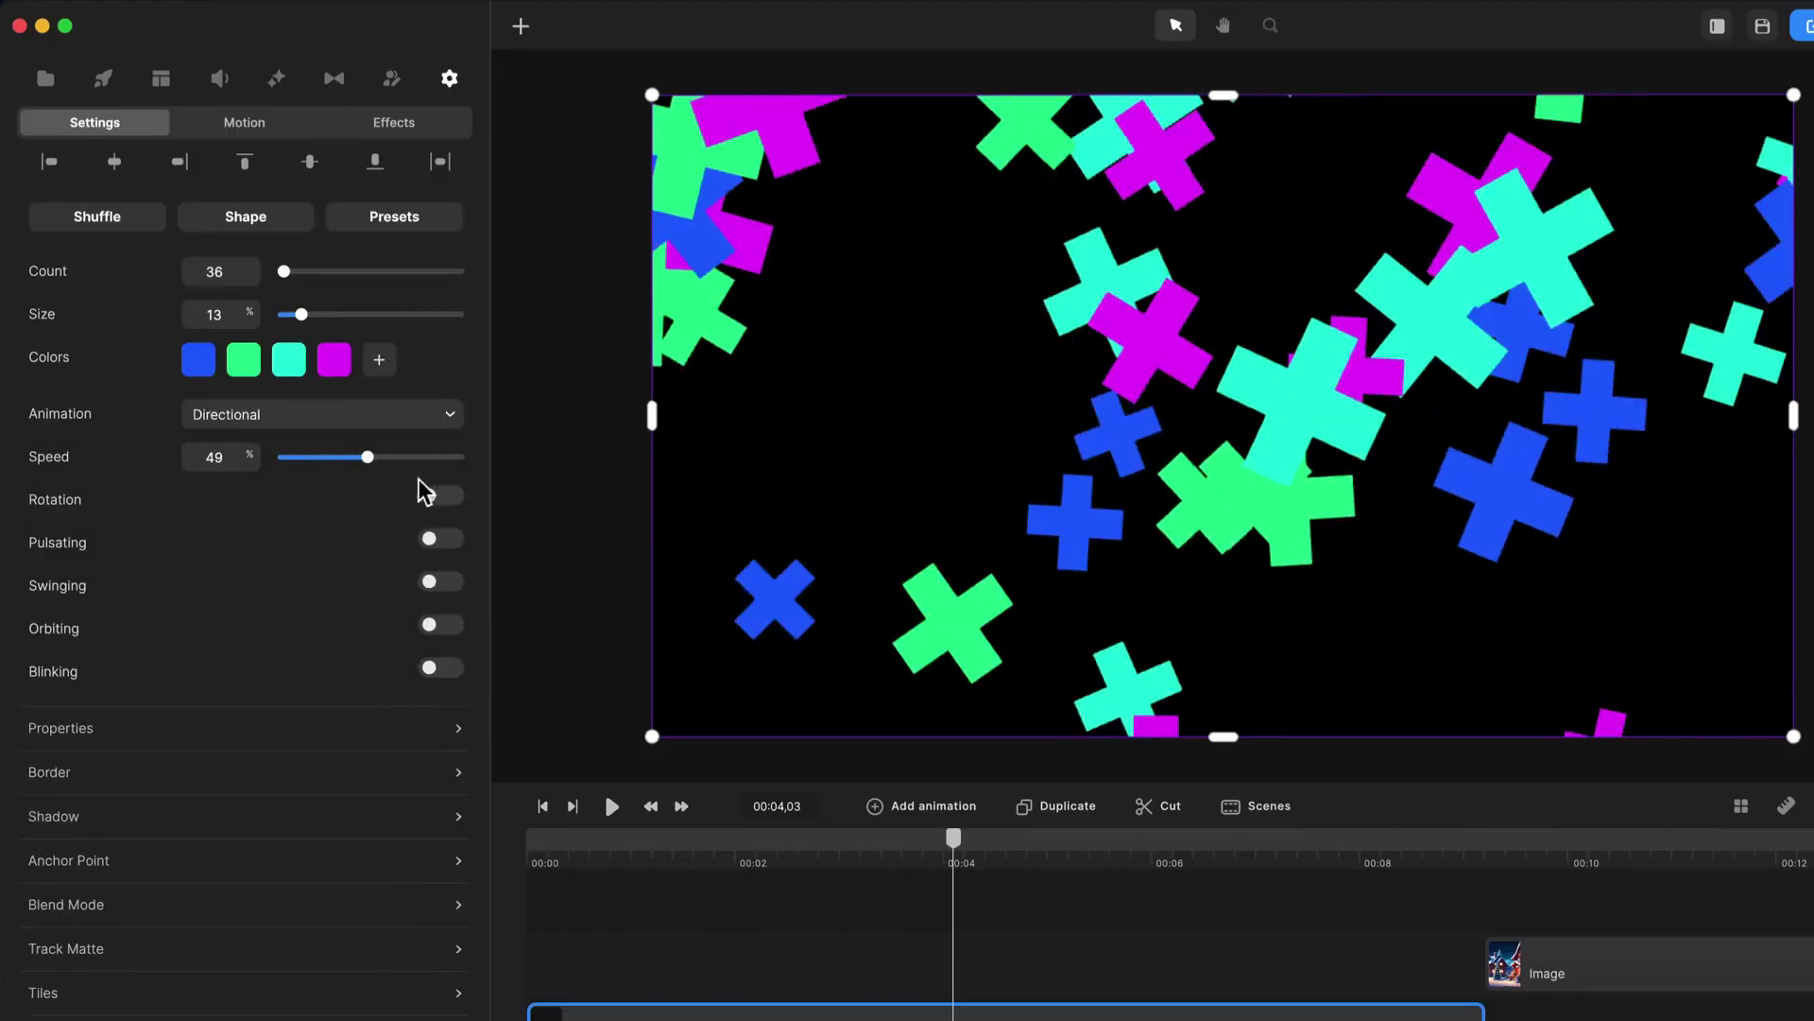
drag(888, 851, 524, 855)
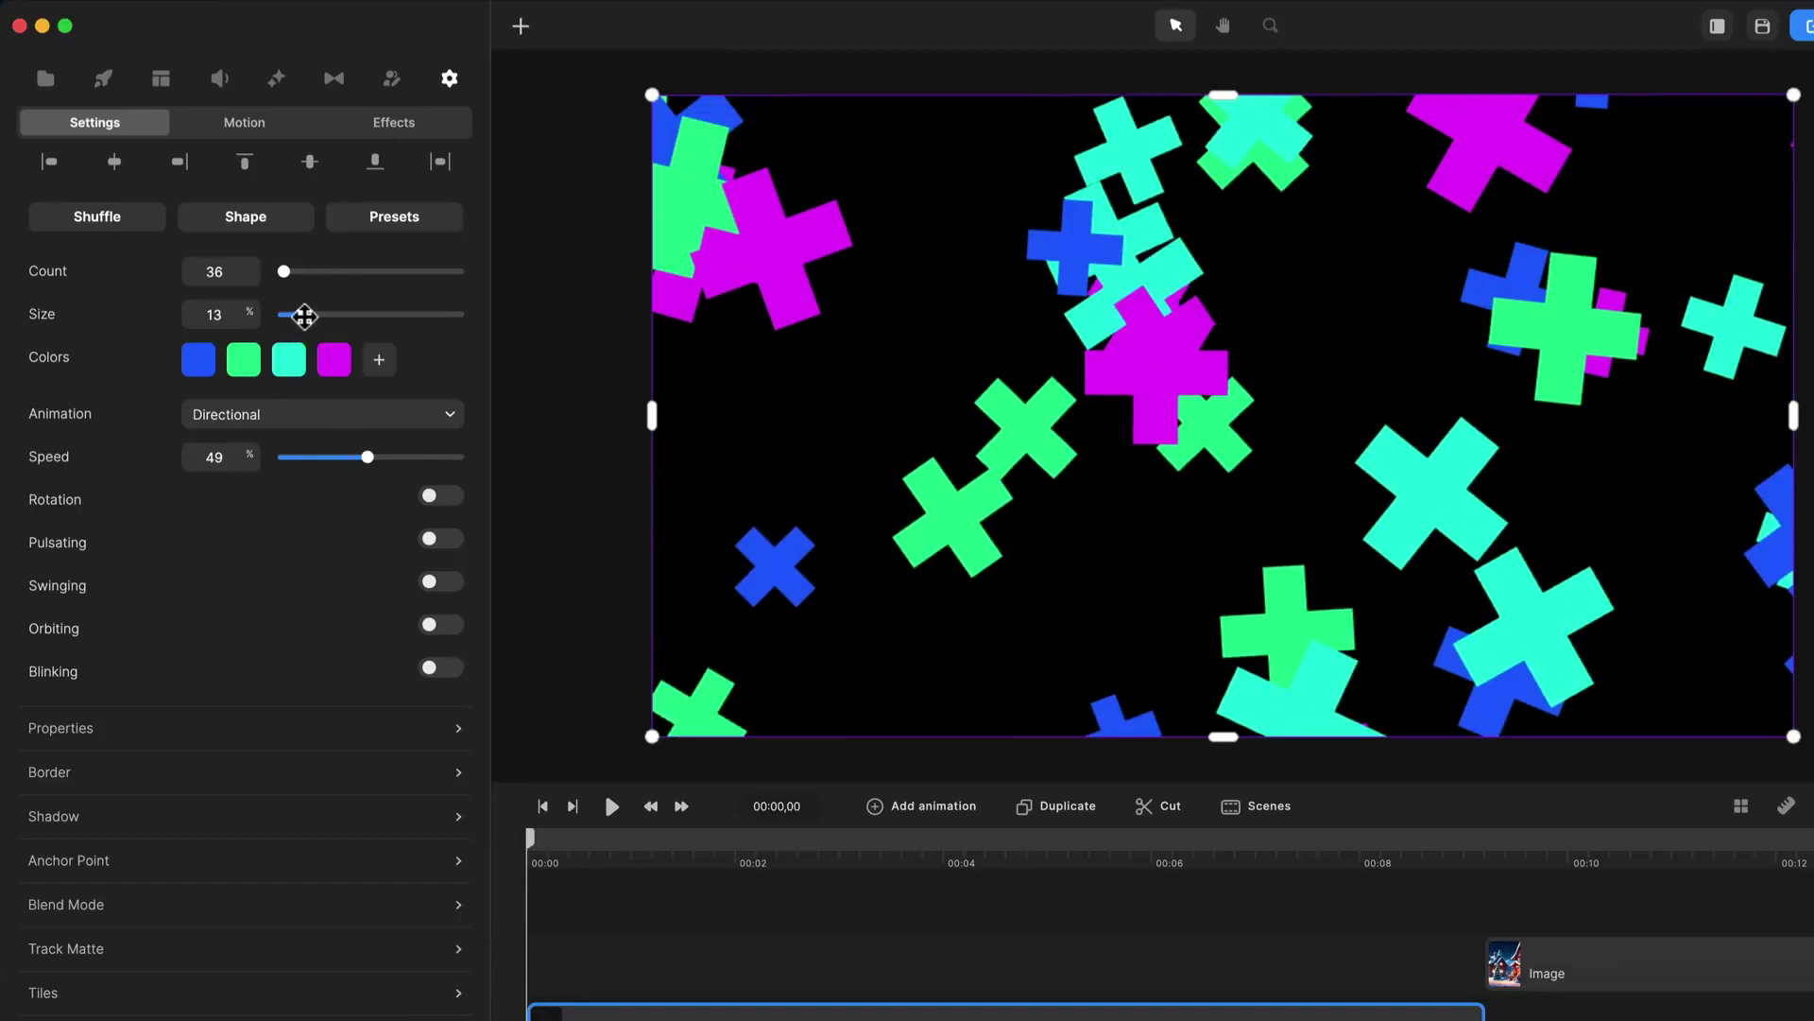
drag(304, 317, 422, 318)
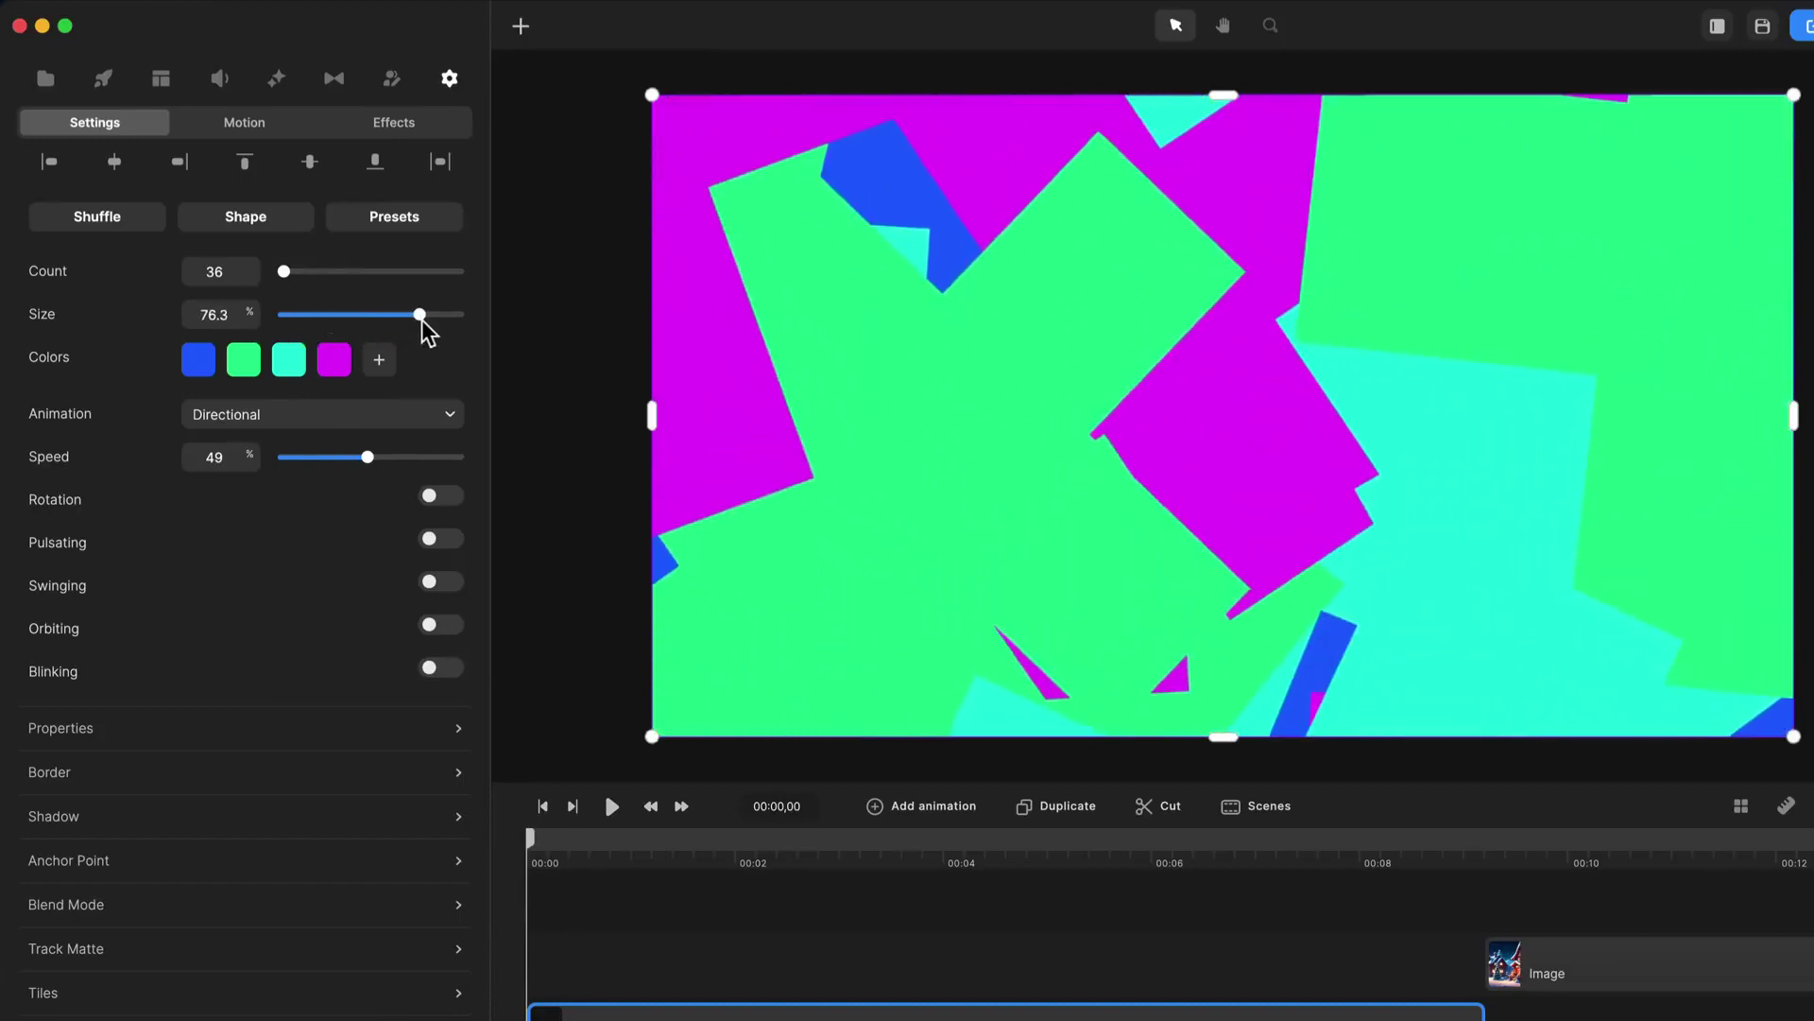
Step: Apply a Blur effect at strength 168, stretch the layer past the canvas, and preview
click(276, 79)
click(174, 142)
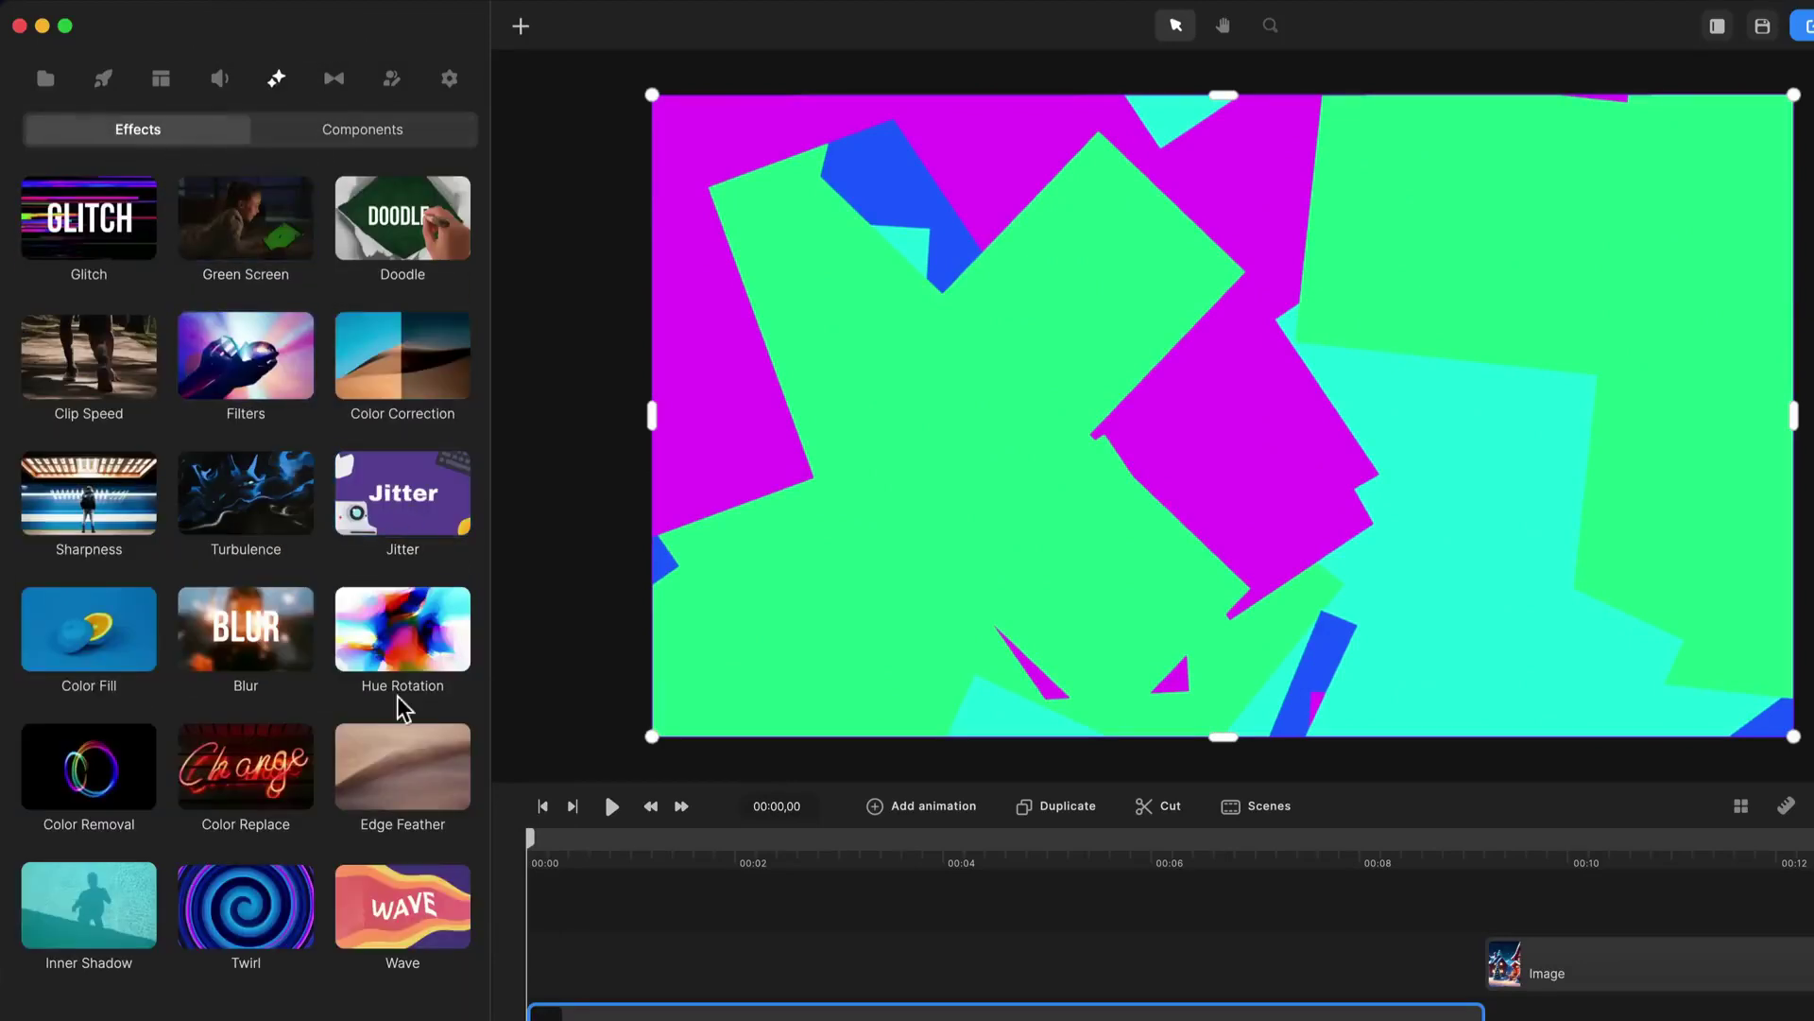
drag(255, 674, 652, 997)
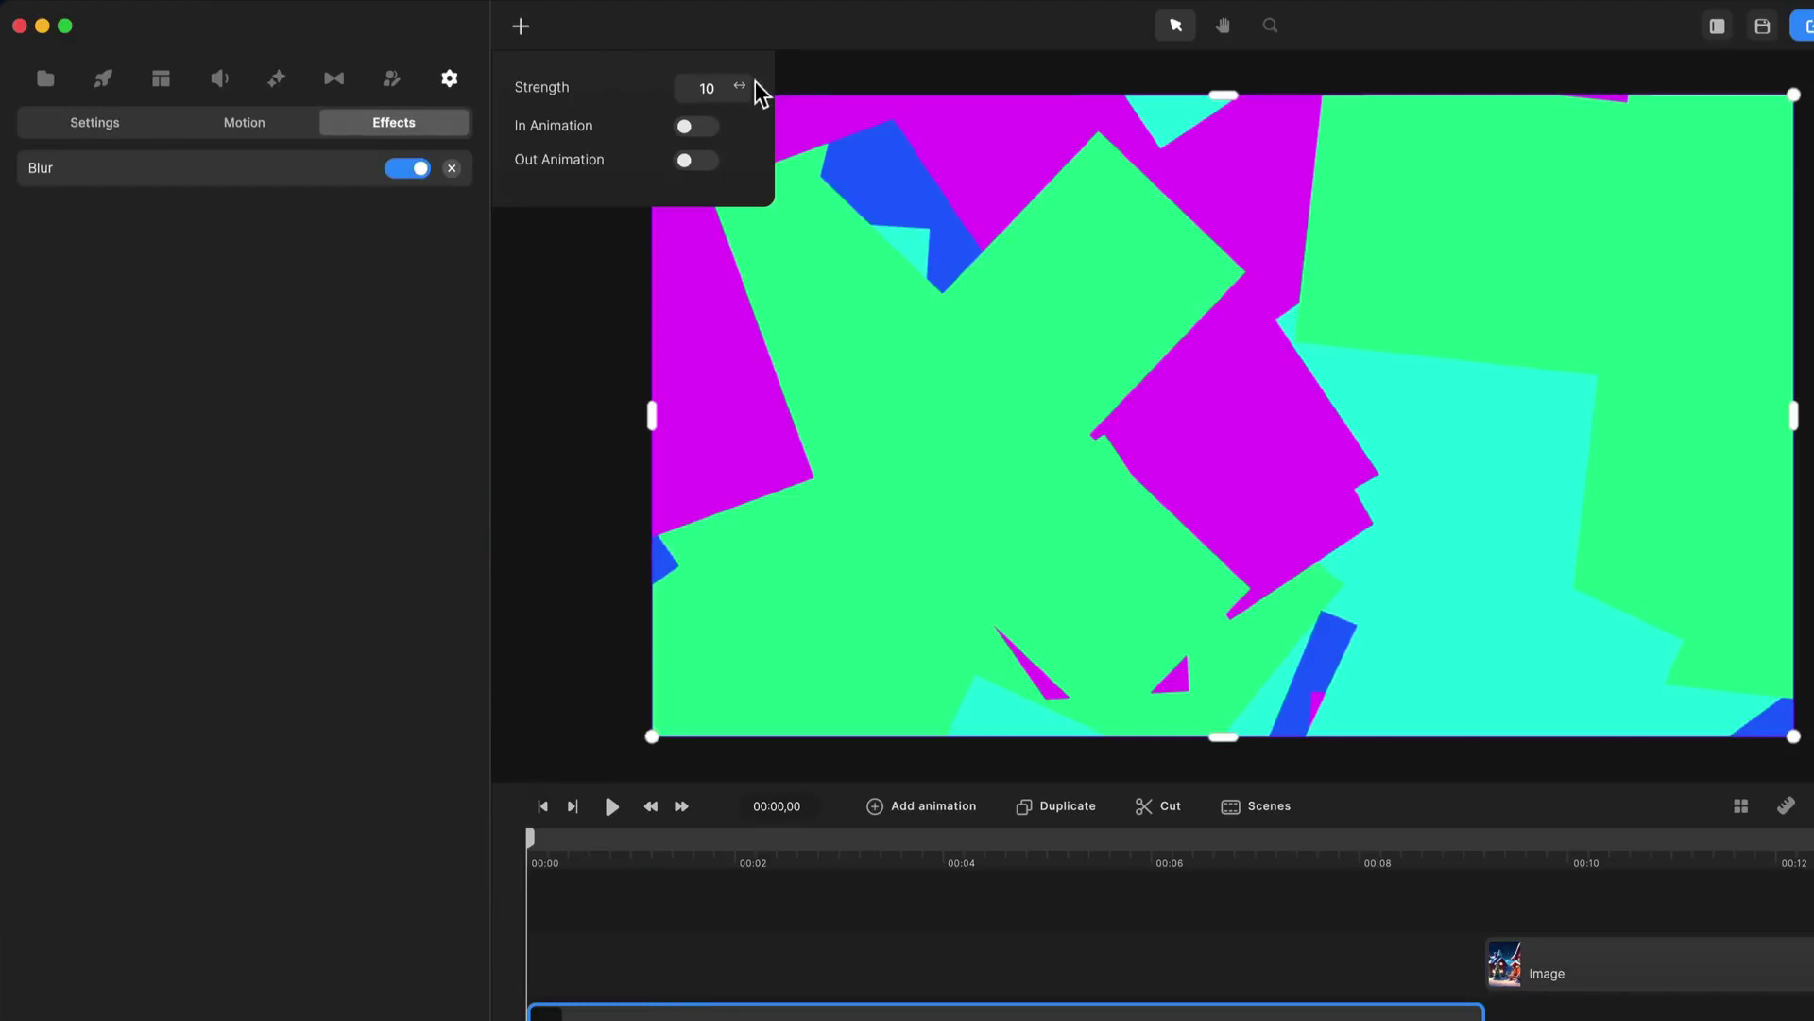
drag(756, 83, 766, 81)
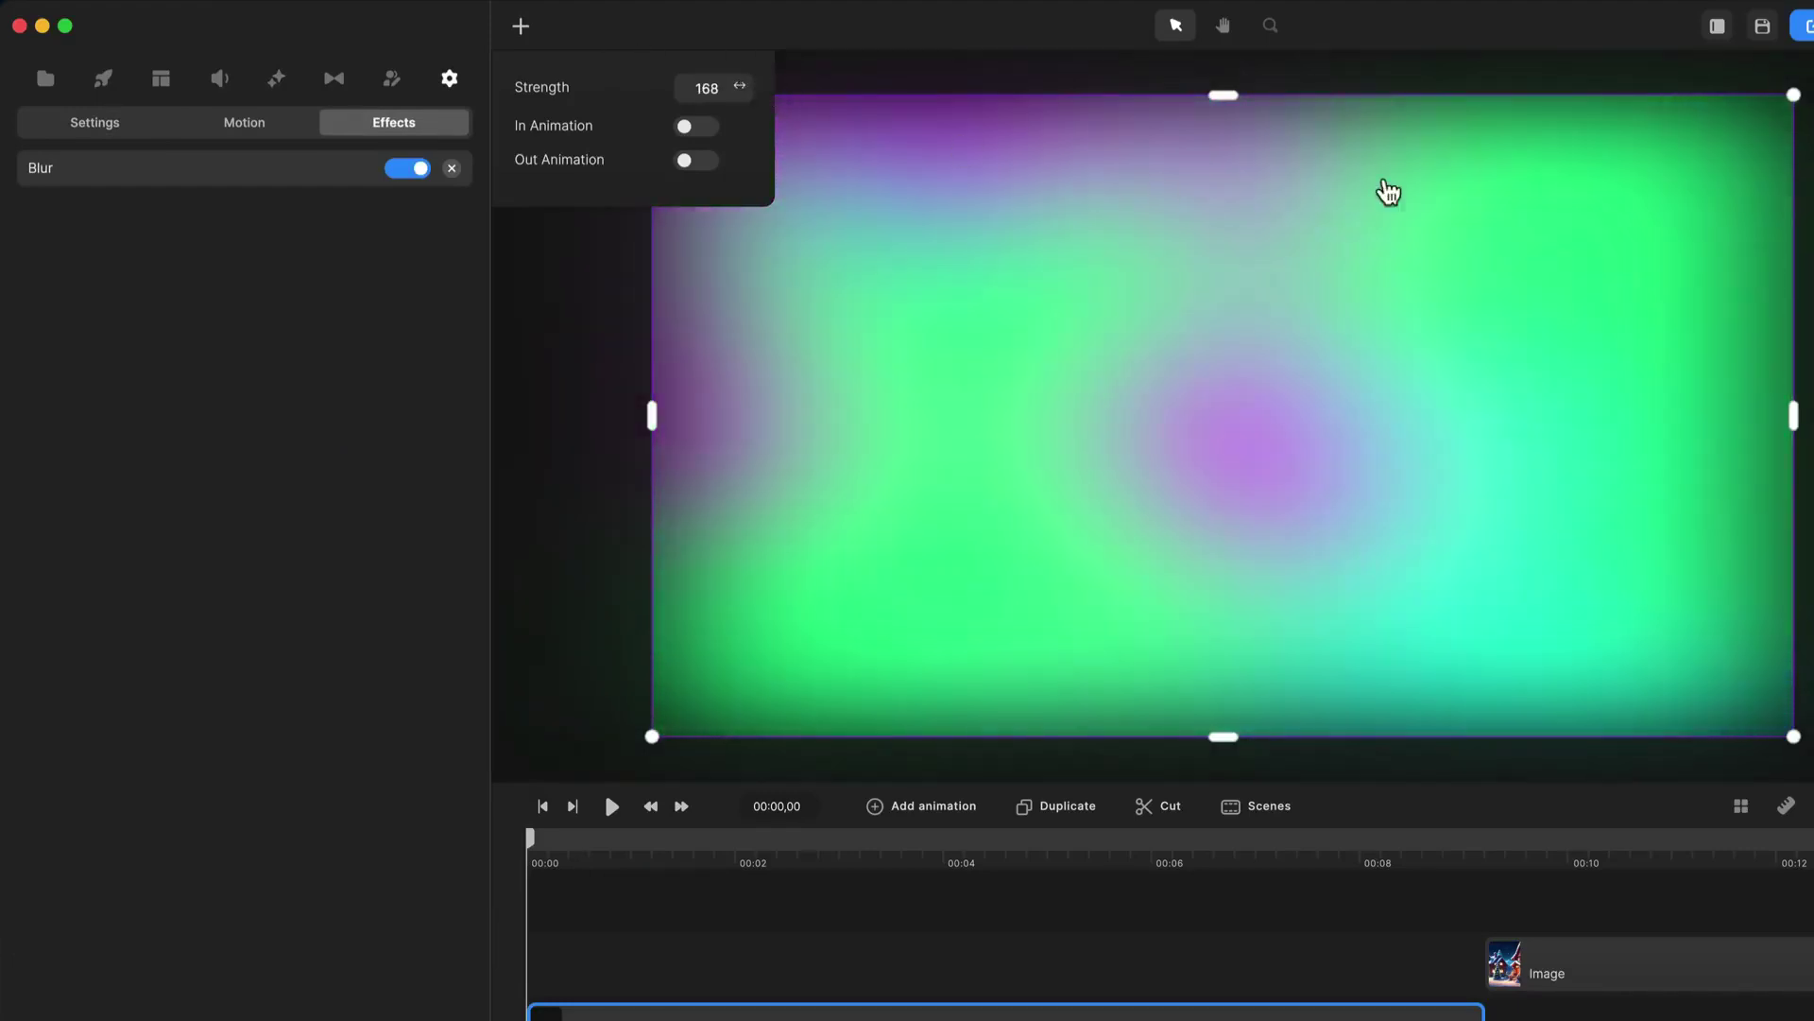
drag(1793, 94, 1566, 326)
key(space)
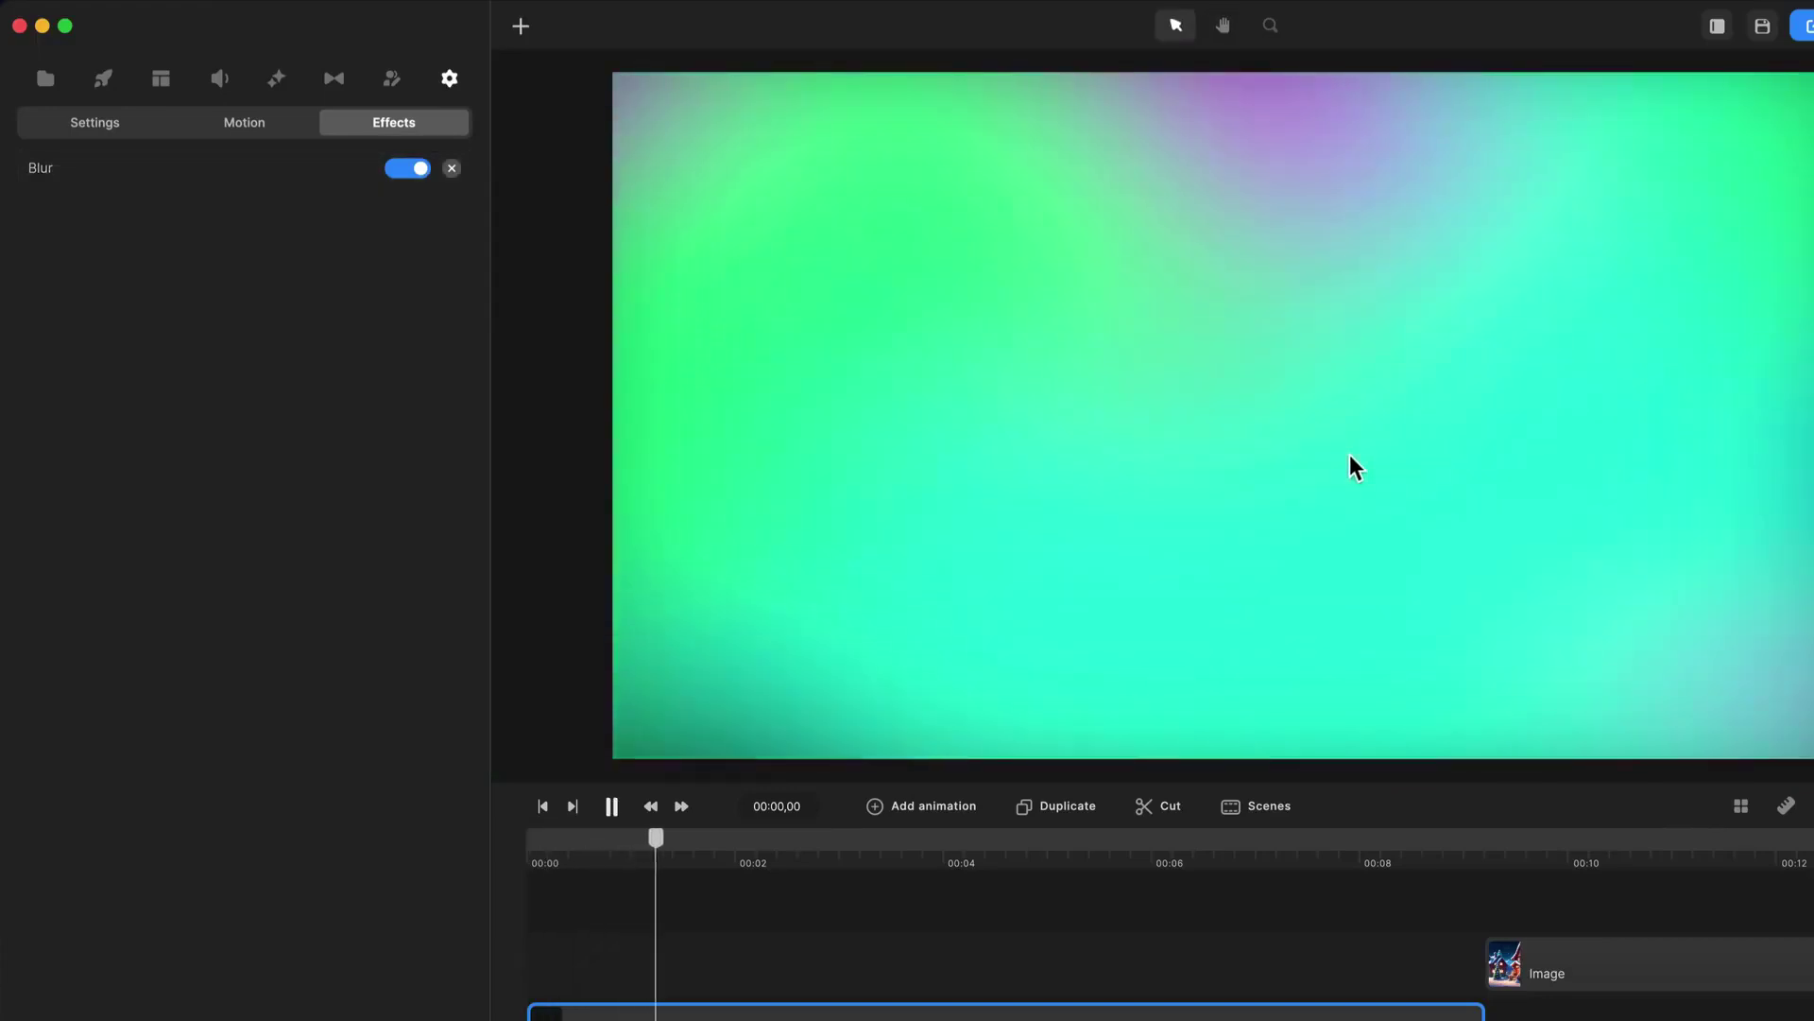
key(space)
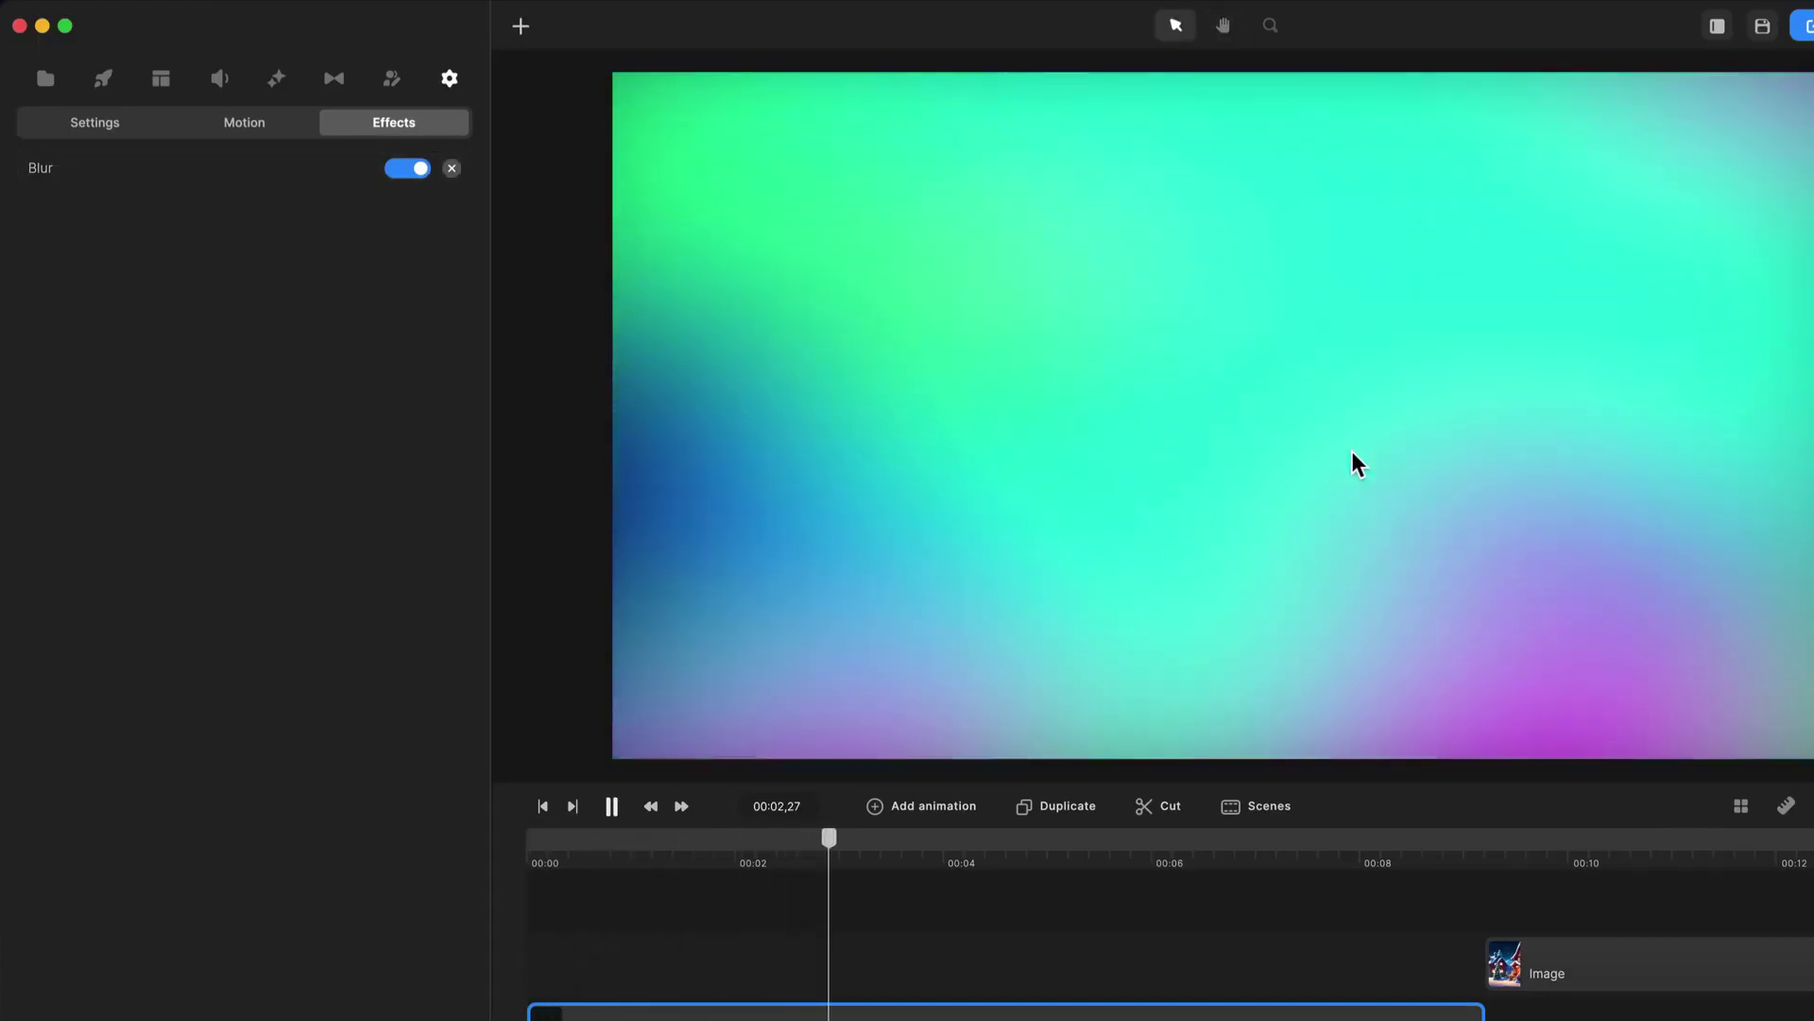
Step: Return to the particle settings and change the magenta colour to blue 2557fc
click(248, 161)
click(151, 132)
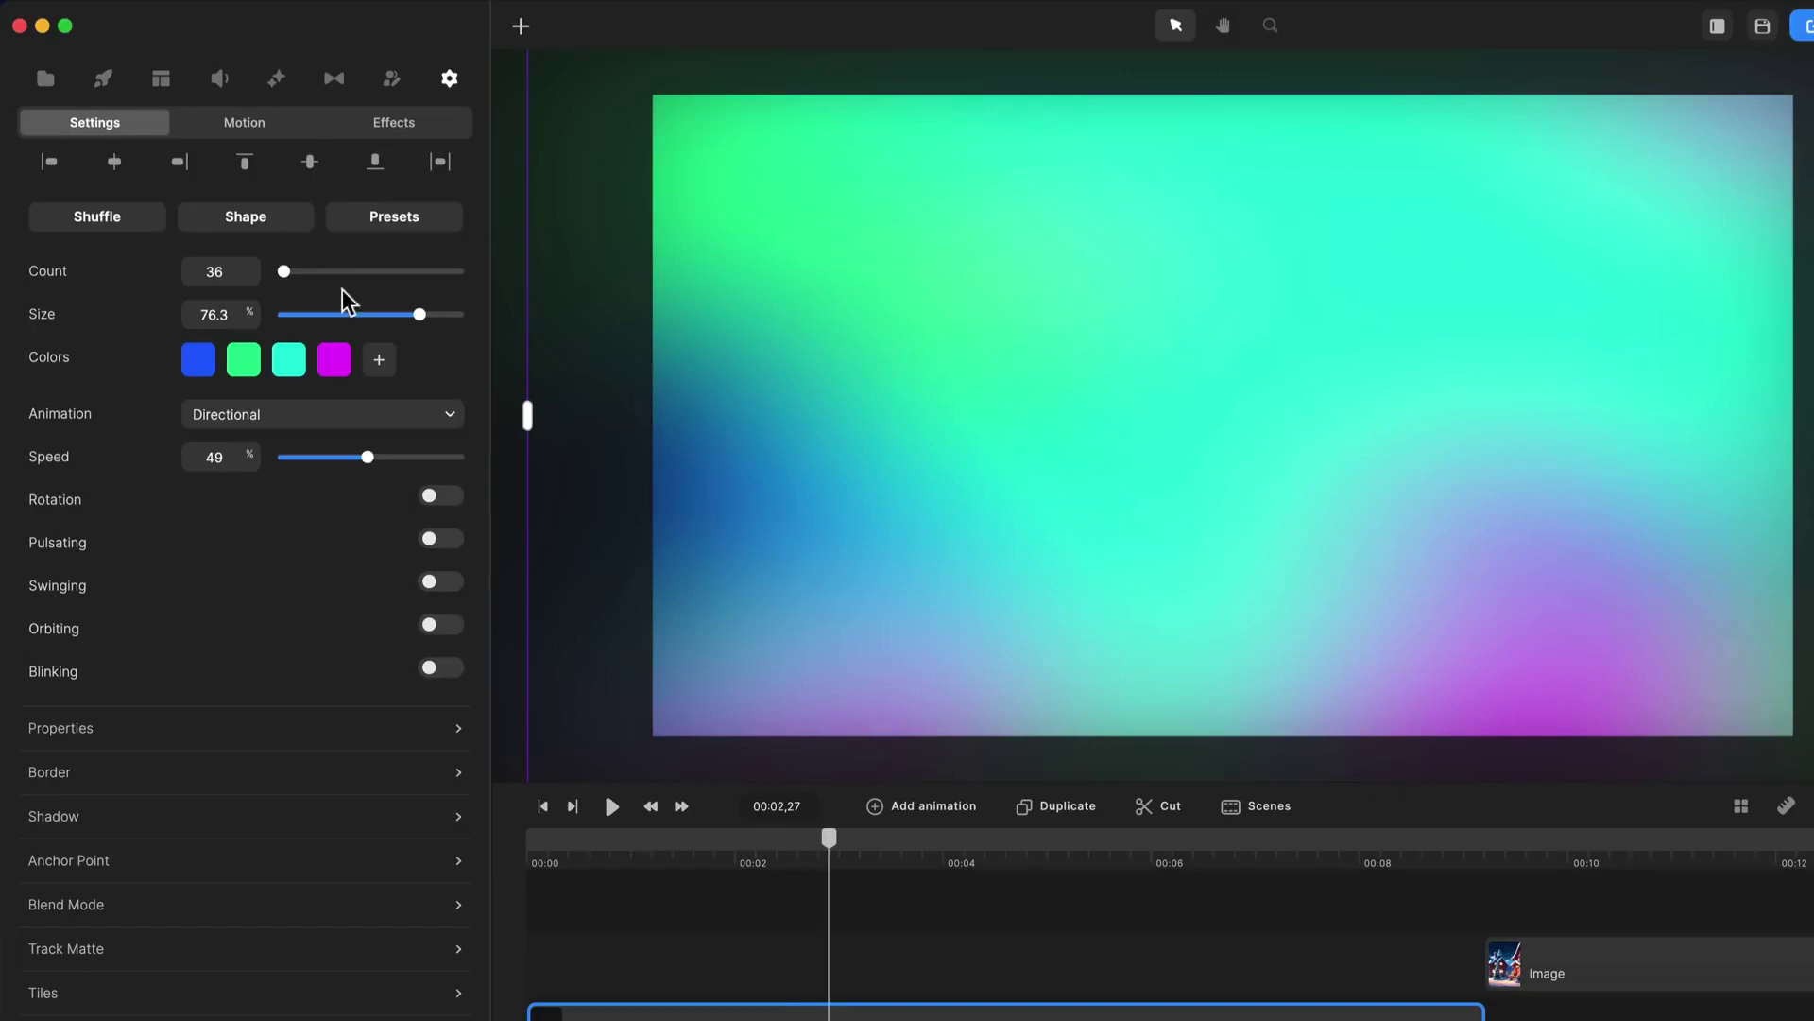
click(334, 361)
Step: Recolour the gradient particles: magenta to blue, green to 00ff7f, and the first blue to lime bbff1e
drag(510, 629, 477, 635)
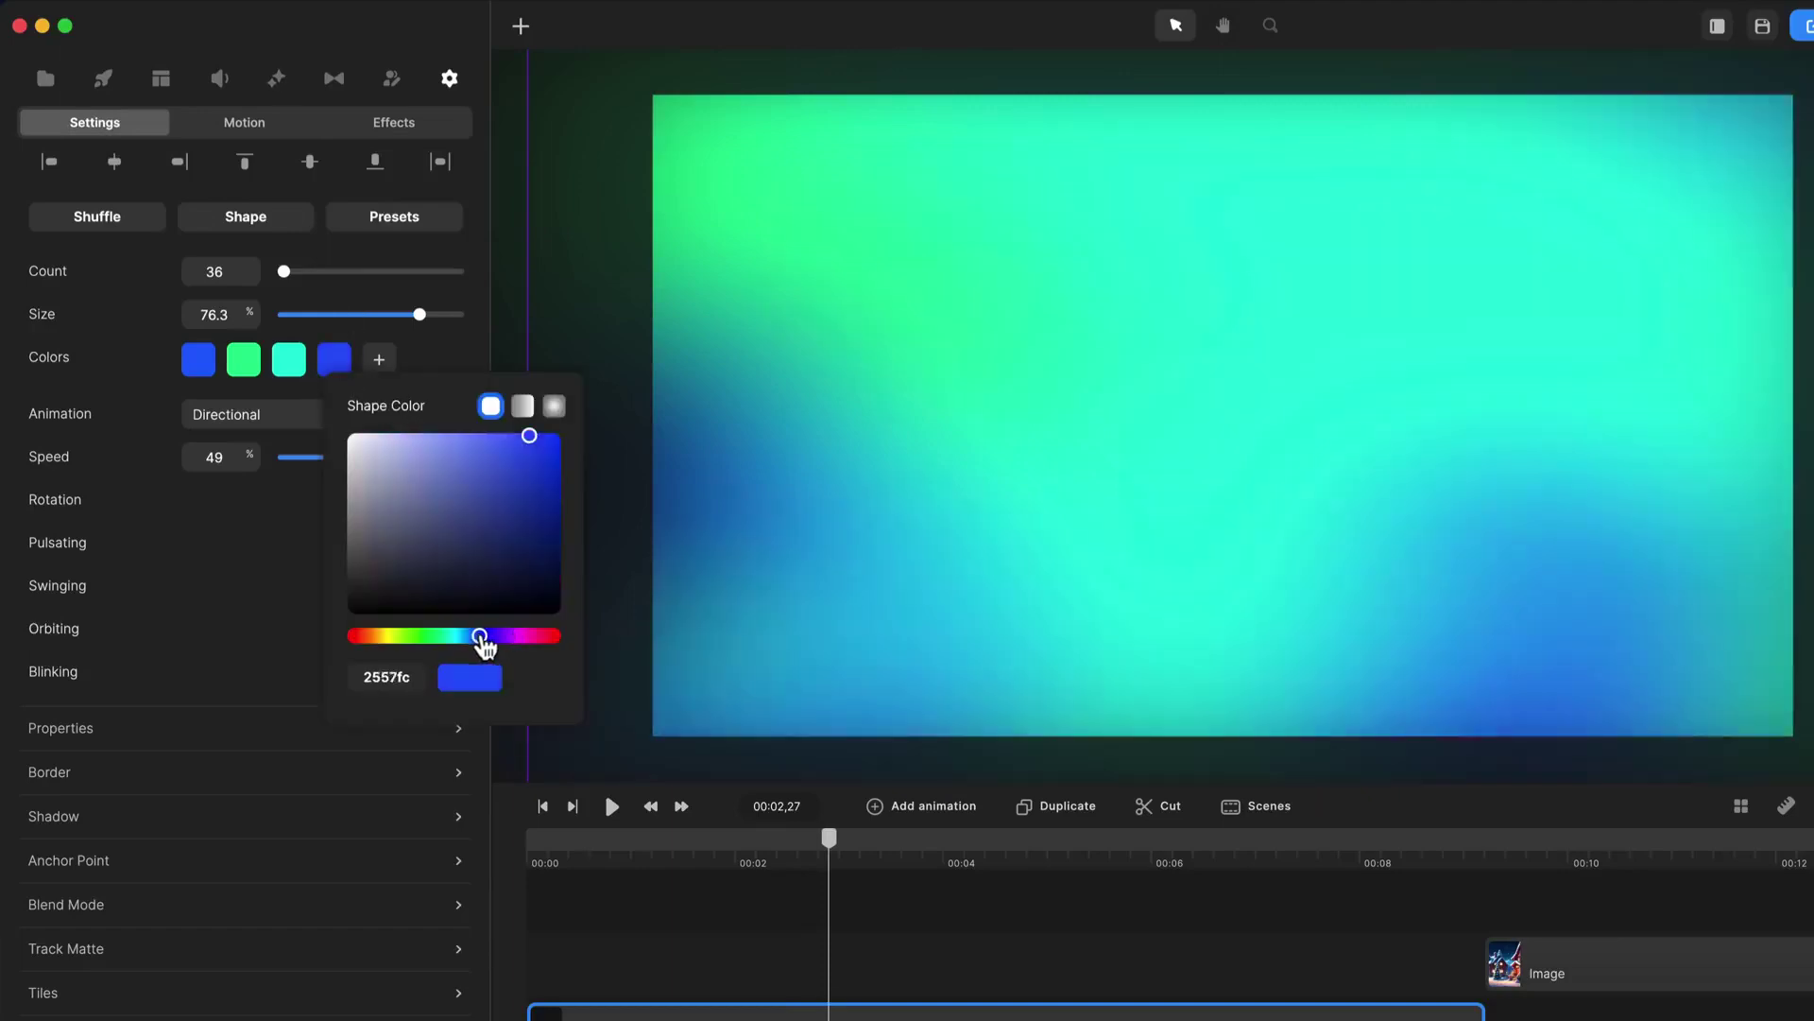
click(247, 373)
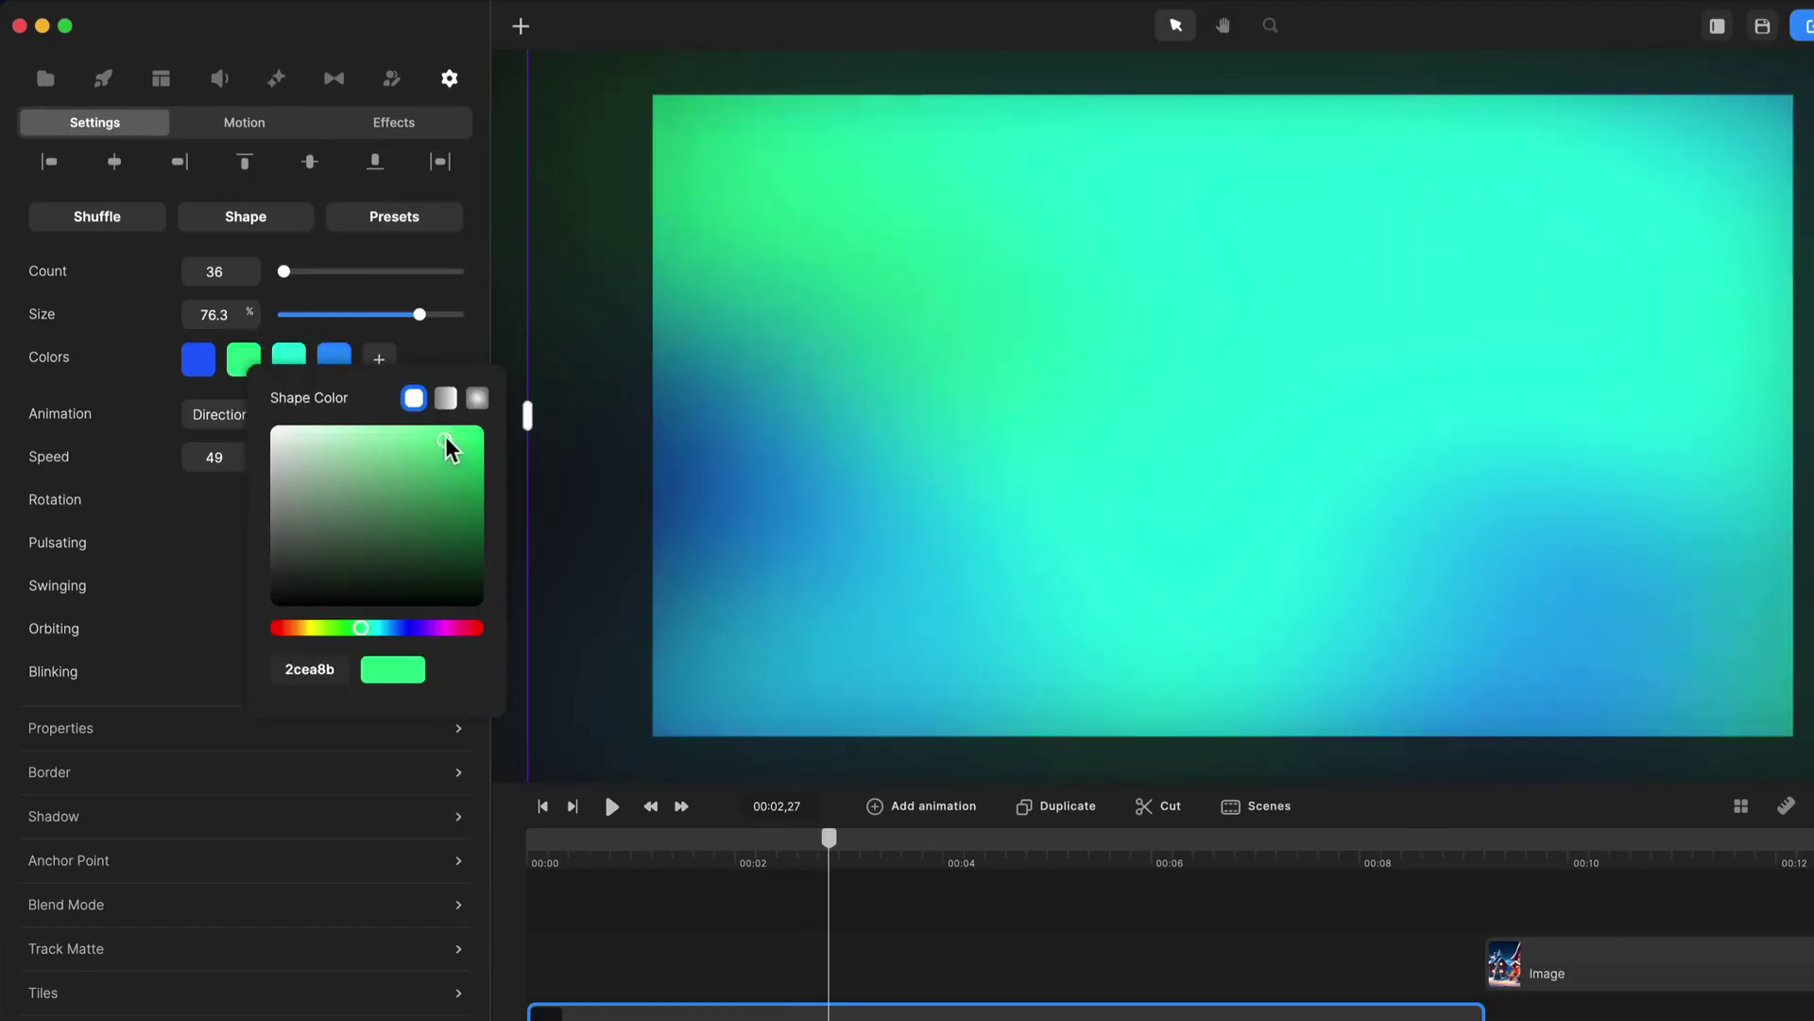
drag(450, 441, 485, 427)
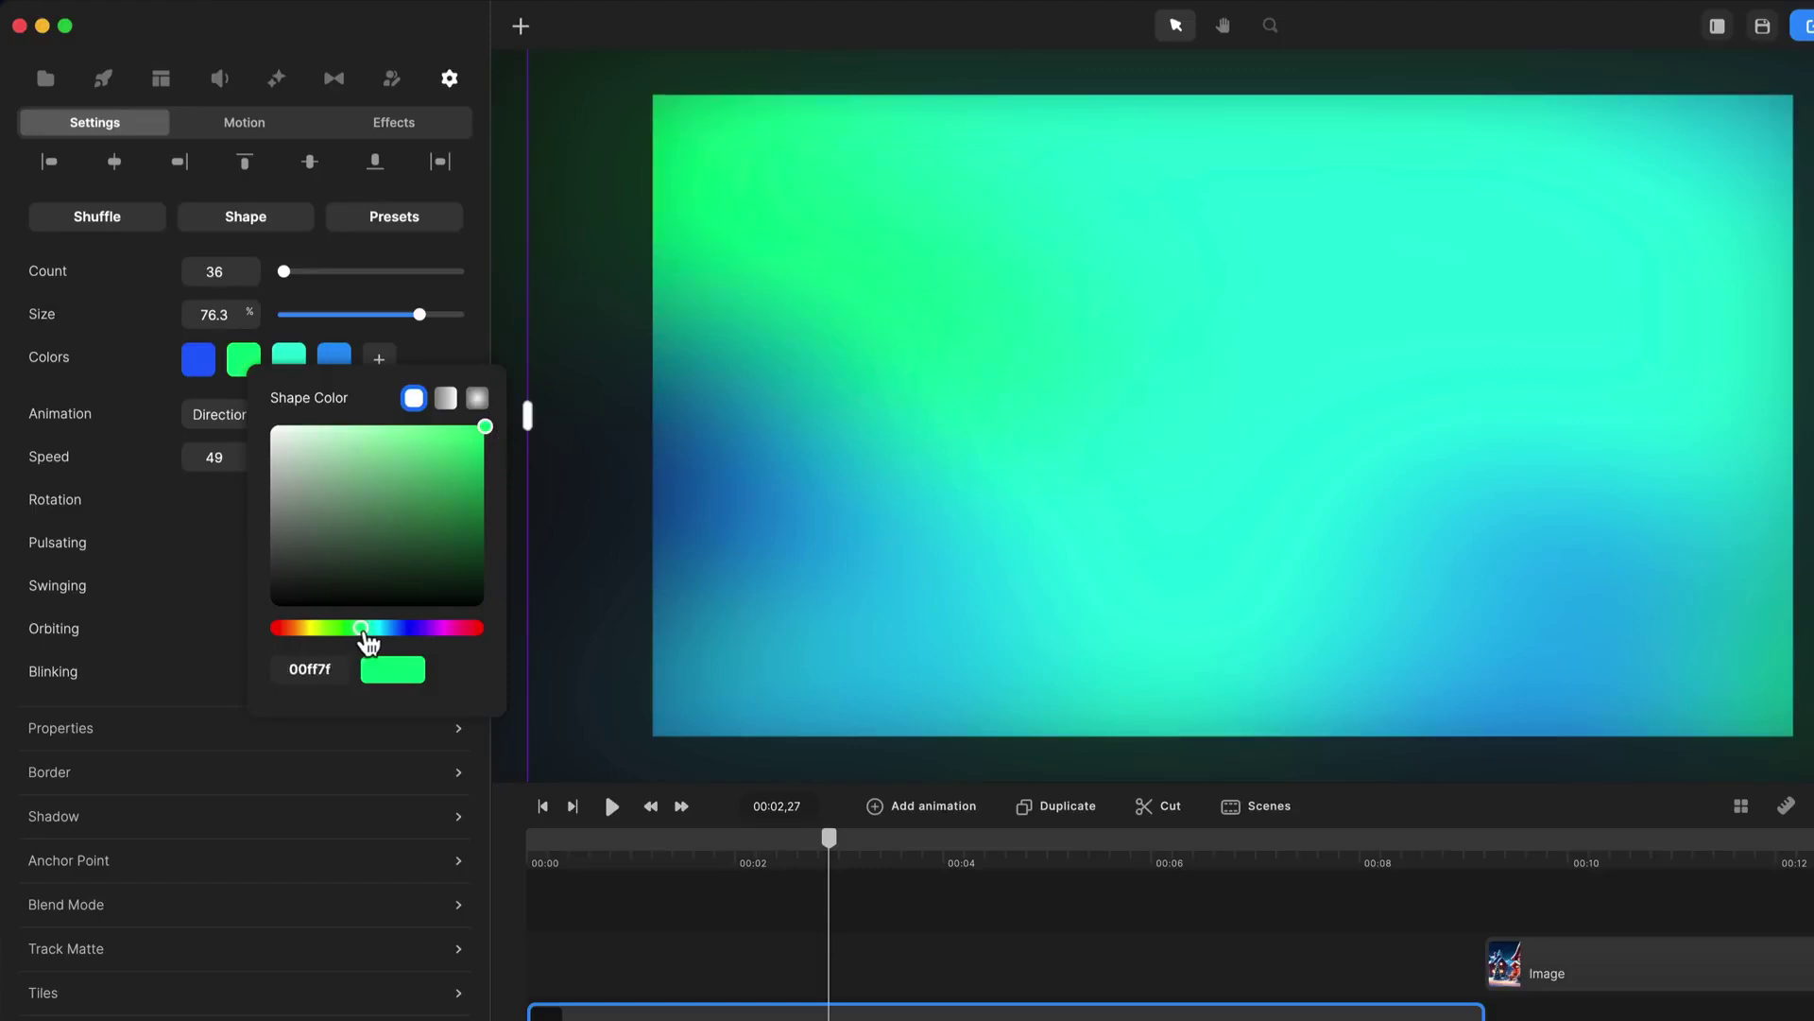
click(201, 367)
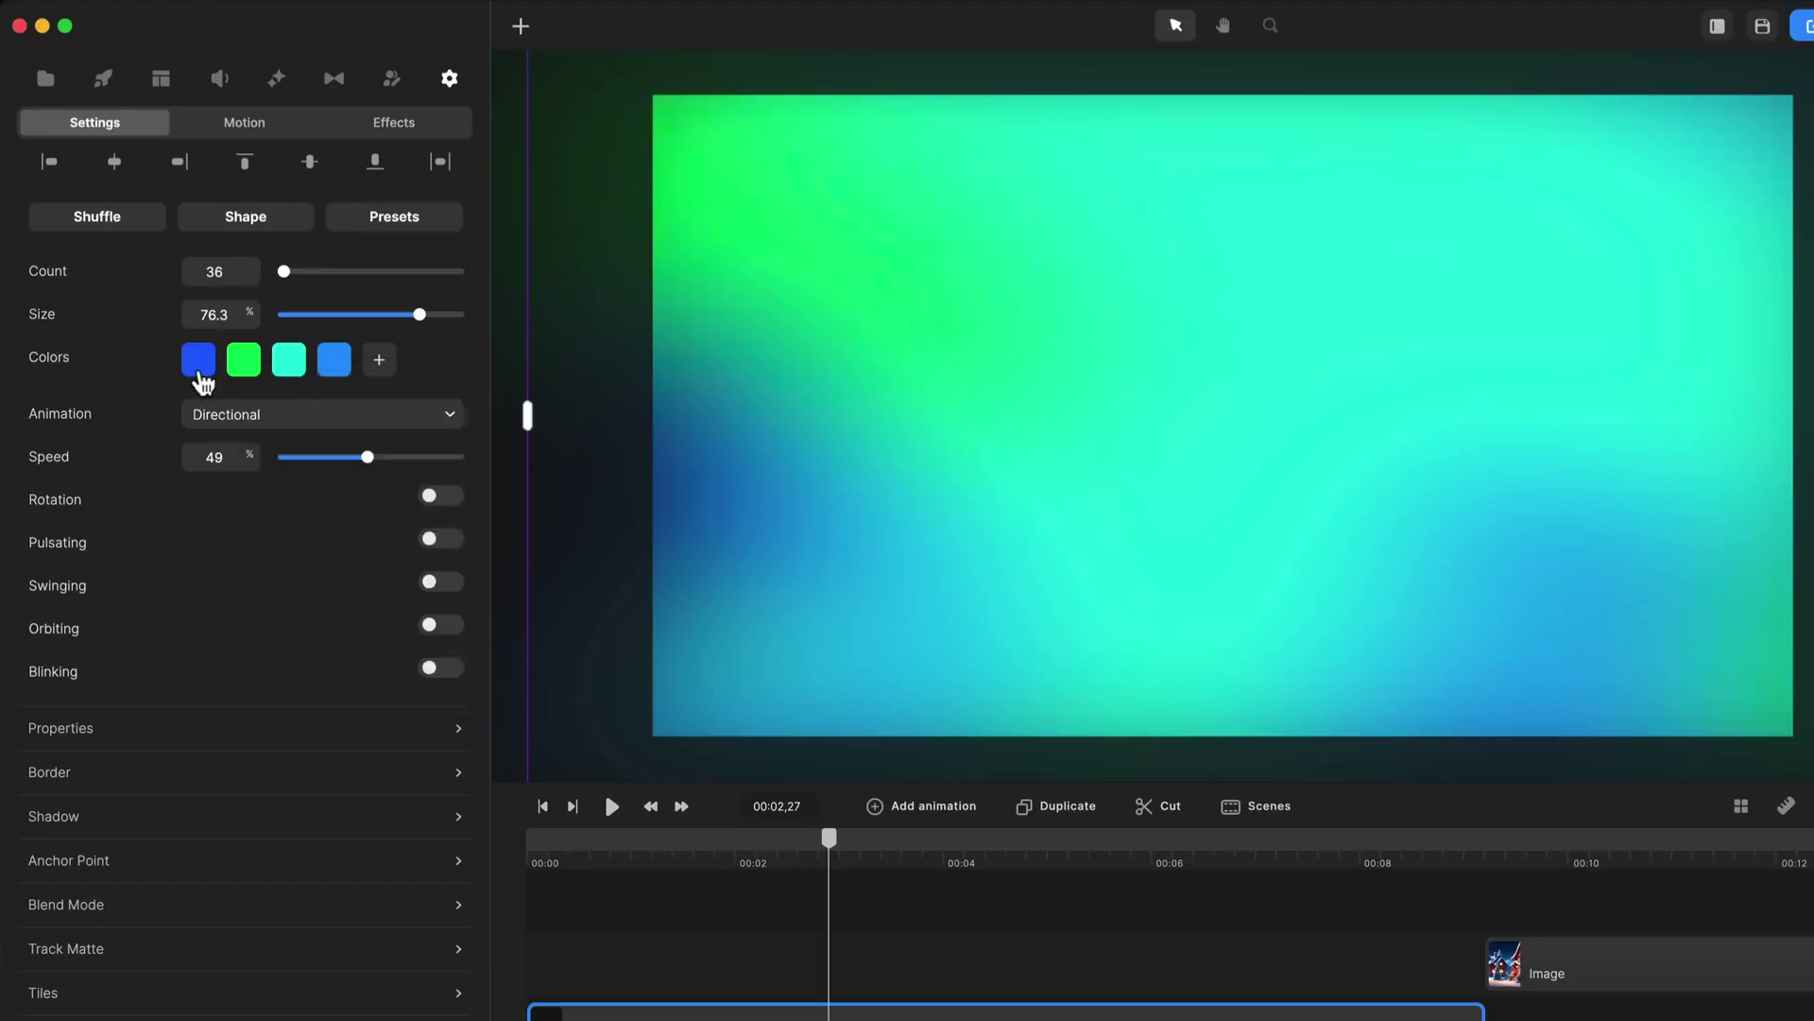
drag(332, 647, 279, 638)
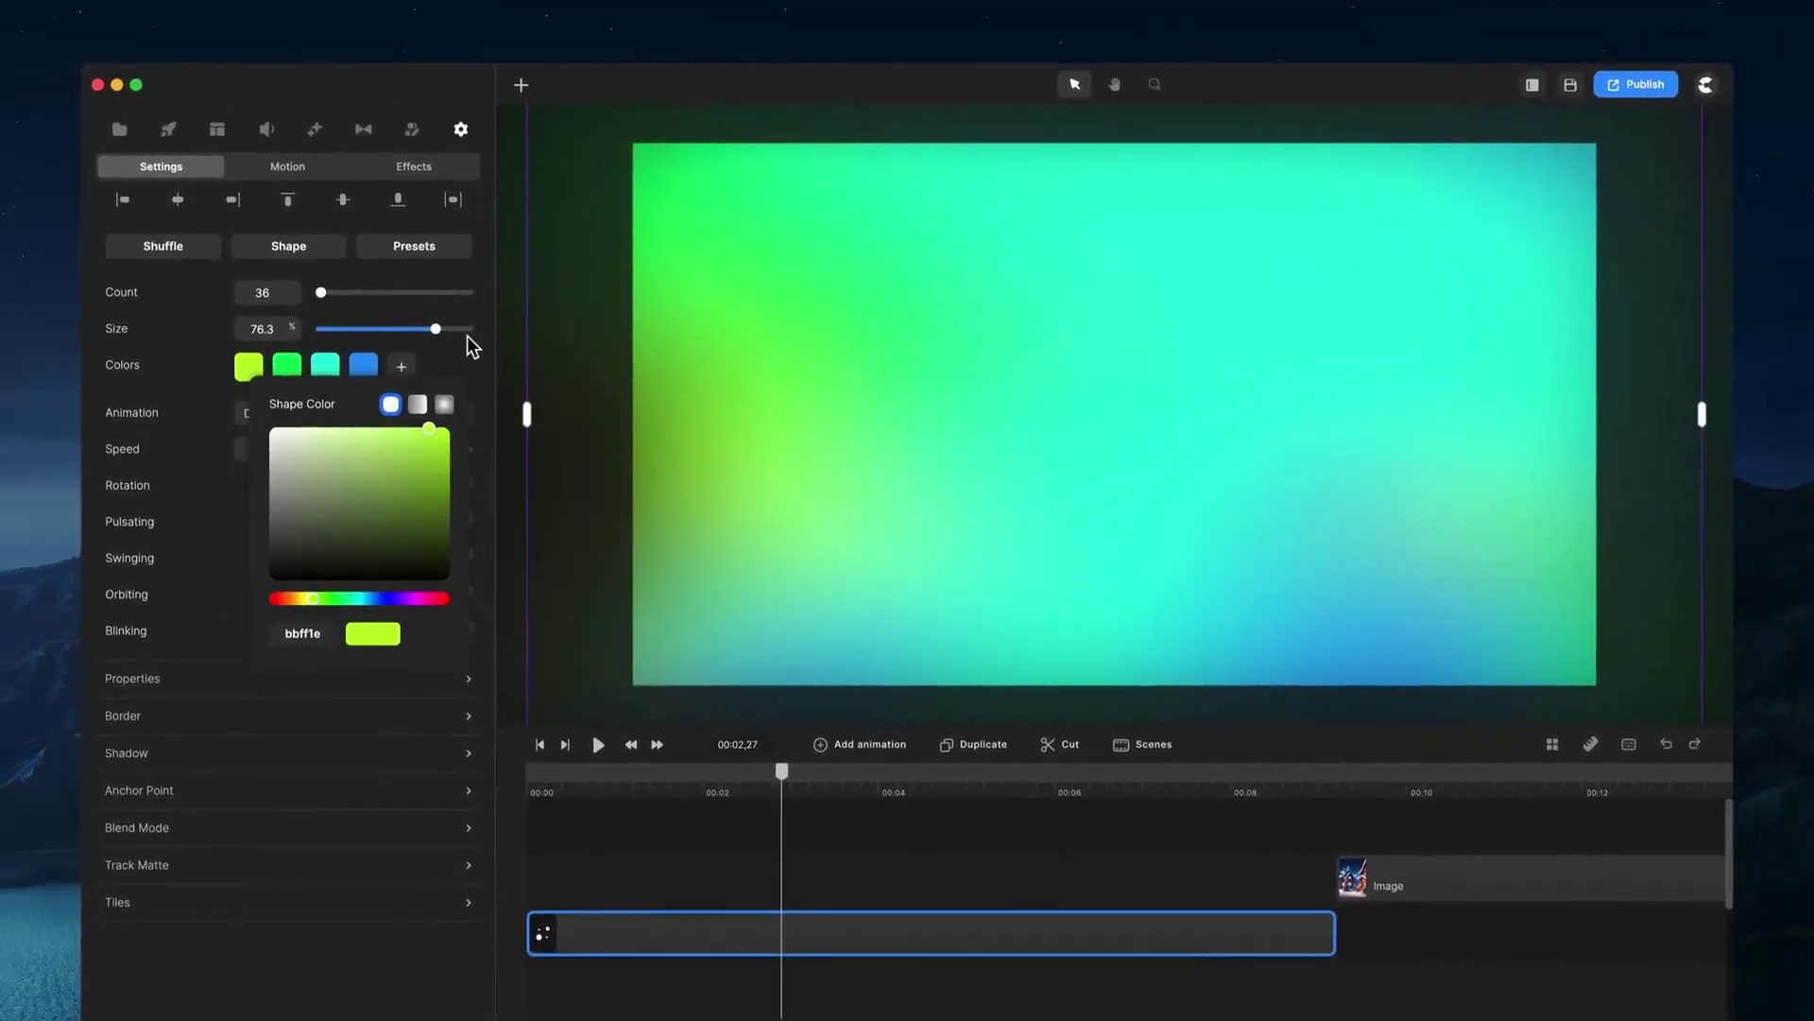
Step: Enlarge the gradient particles to 90.6% and preview the animation
drag(438, 329, 458, 329)
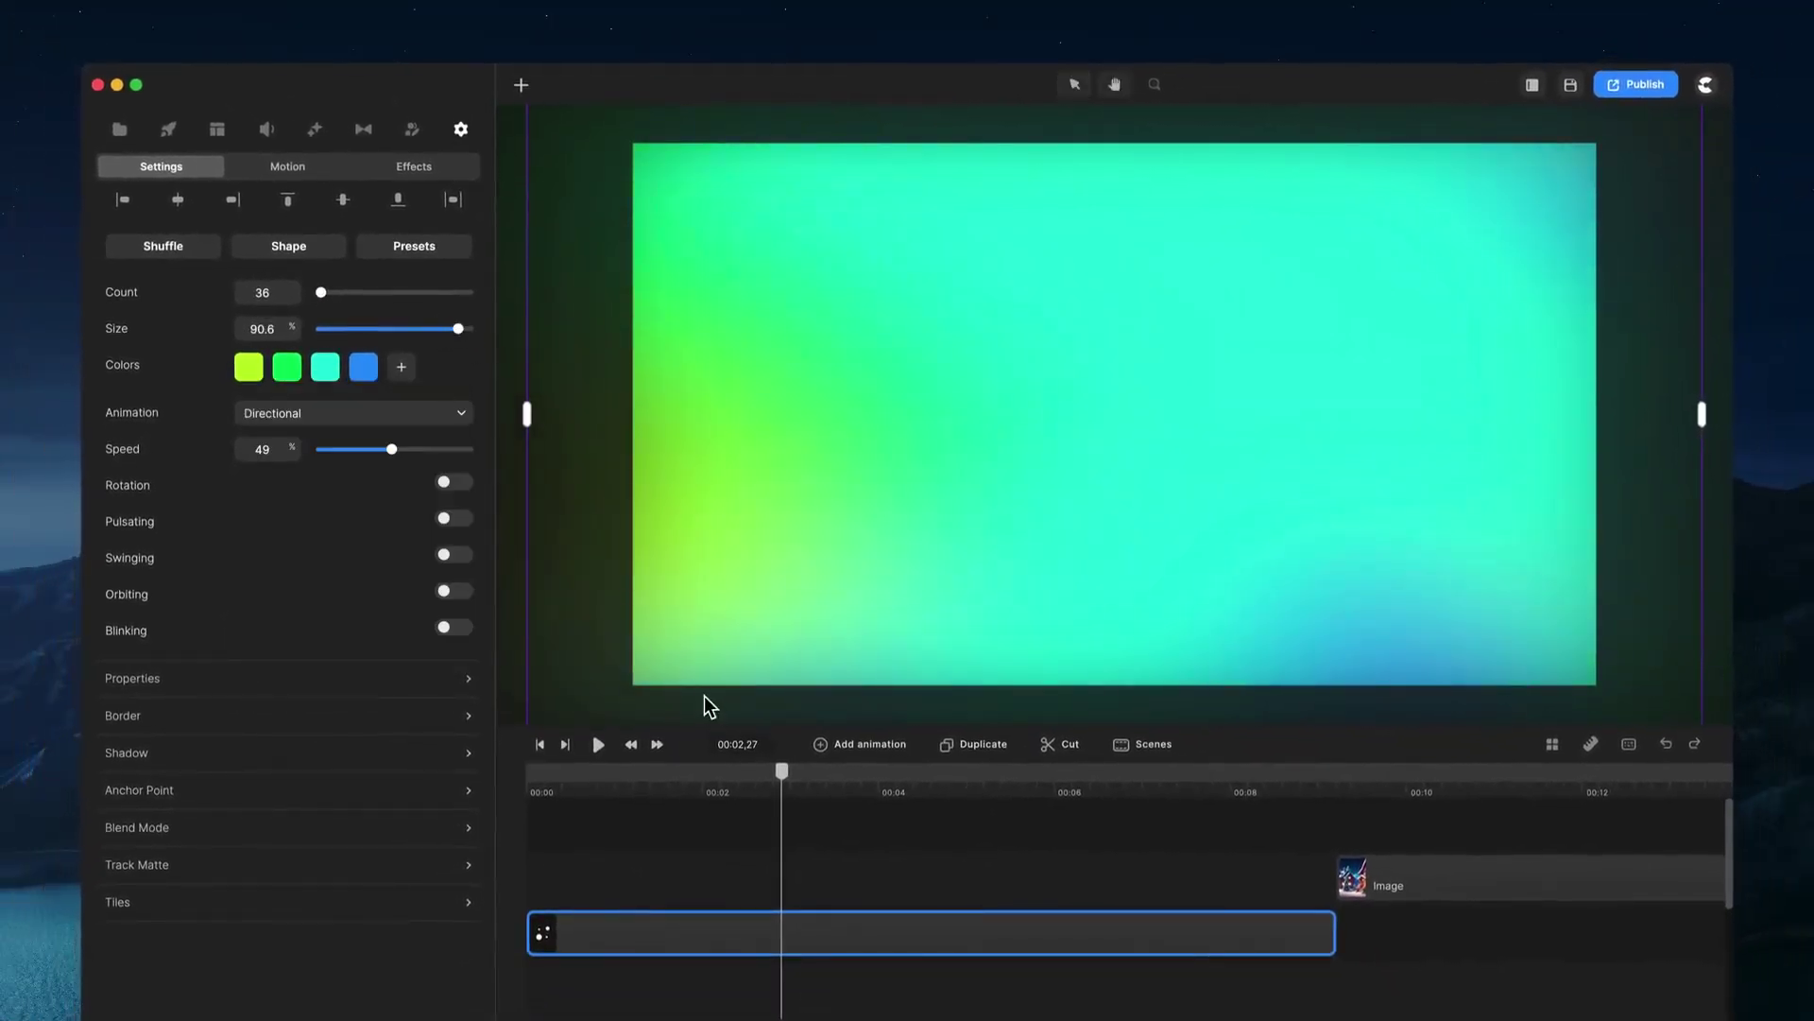
key(space)
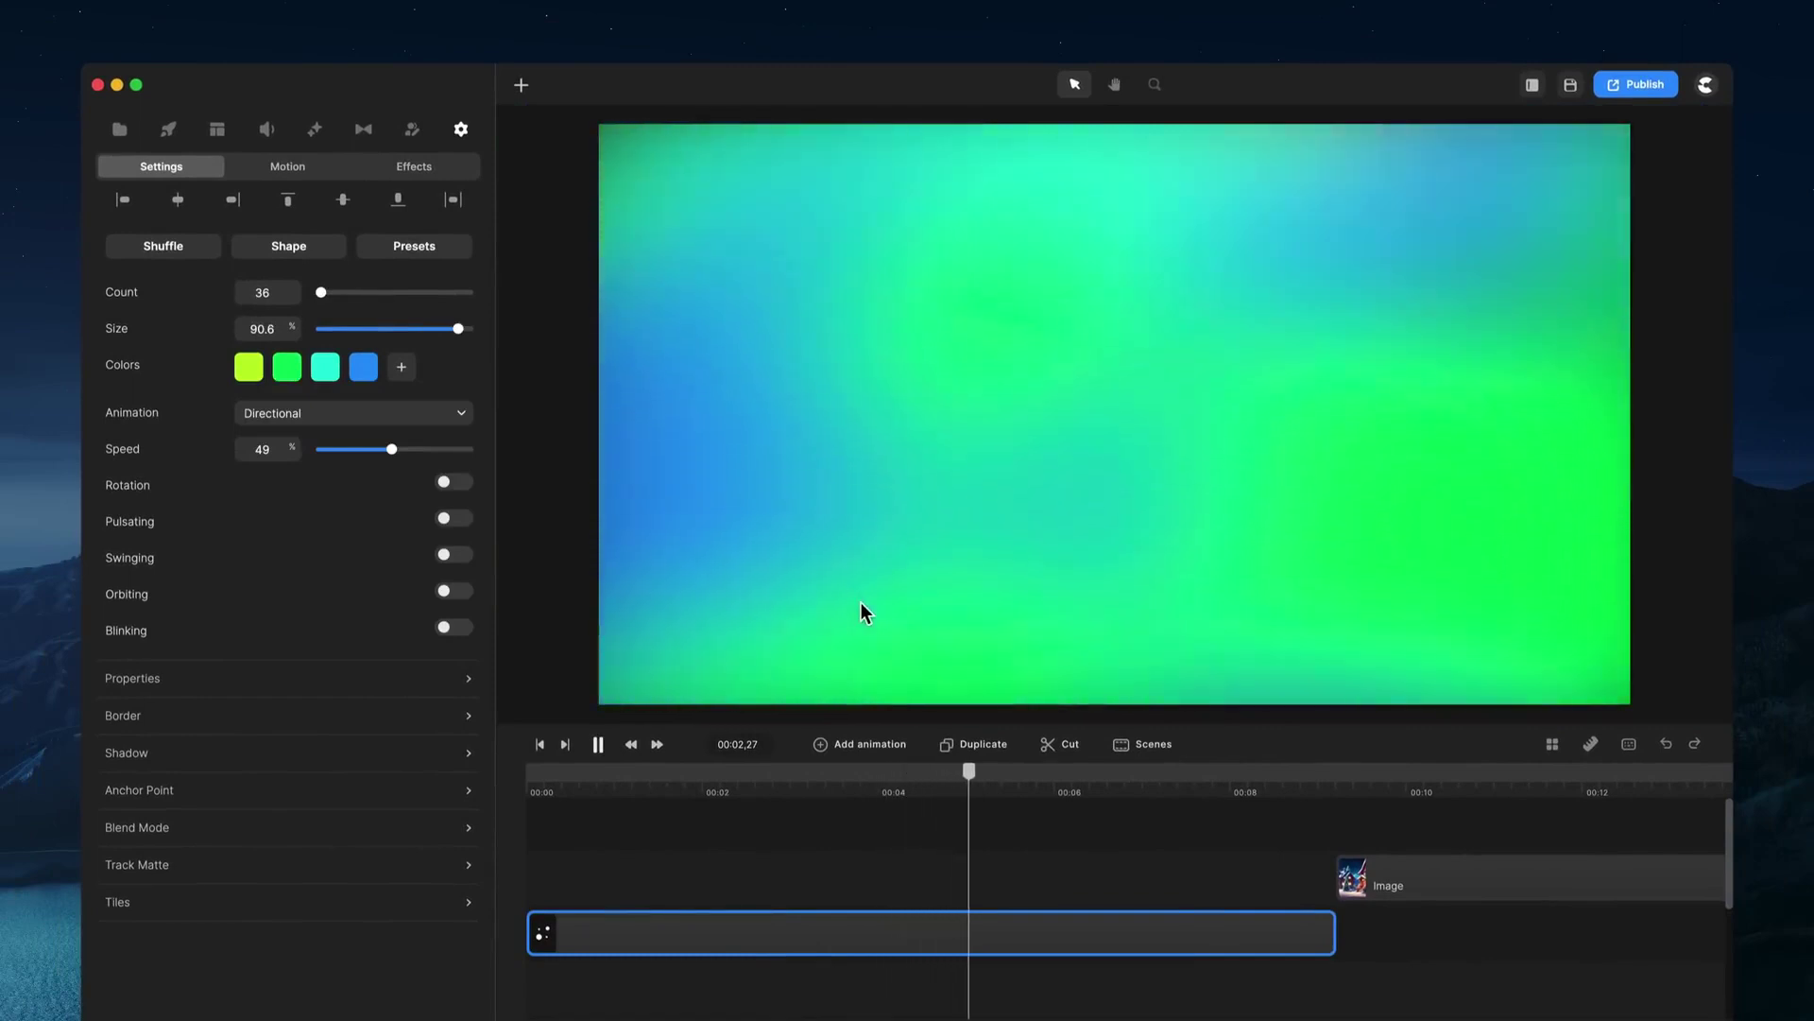
key(space)
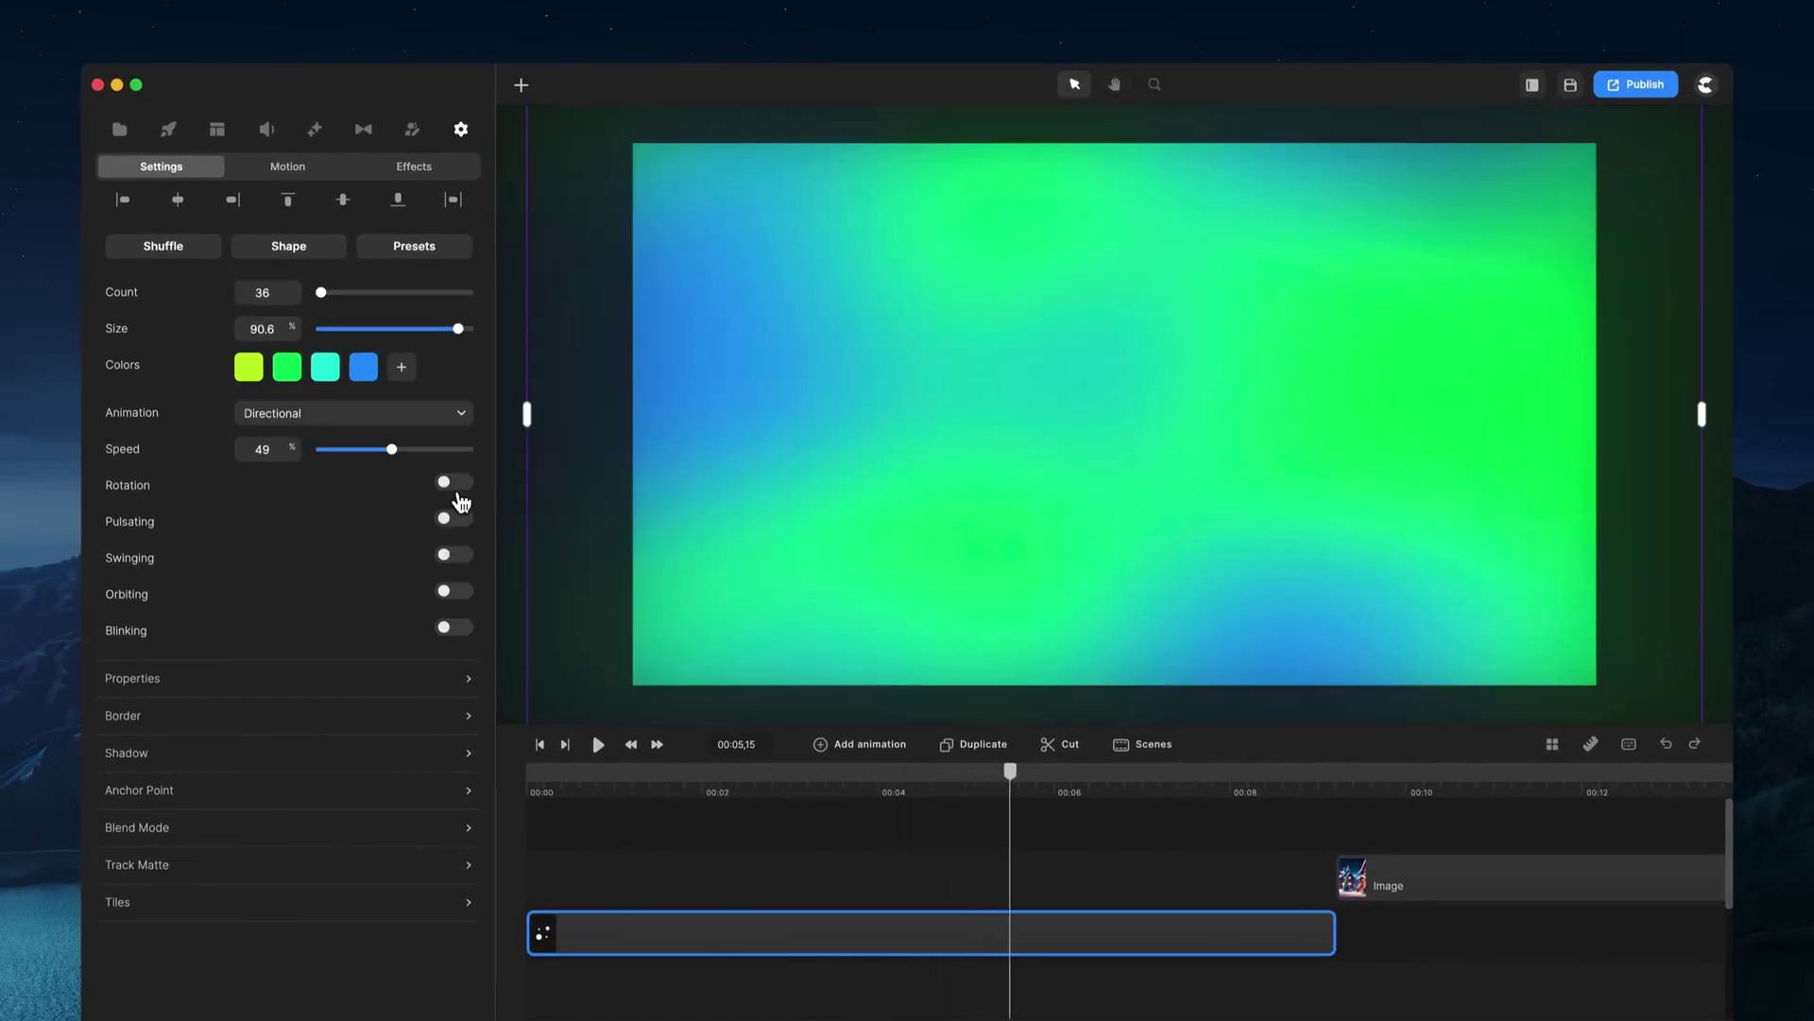
Step: Turn on particle rotation, preview it, and slow the rotation speed to 8
click(455, 484)
key(space)
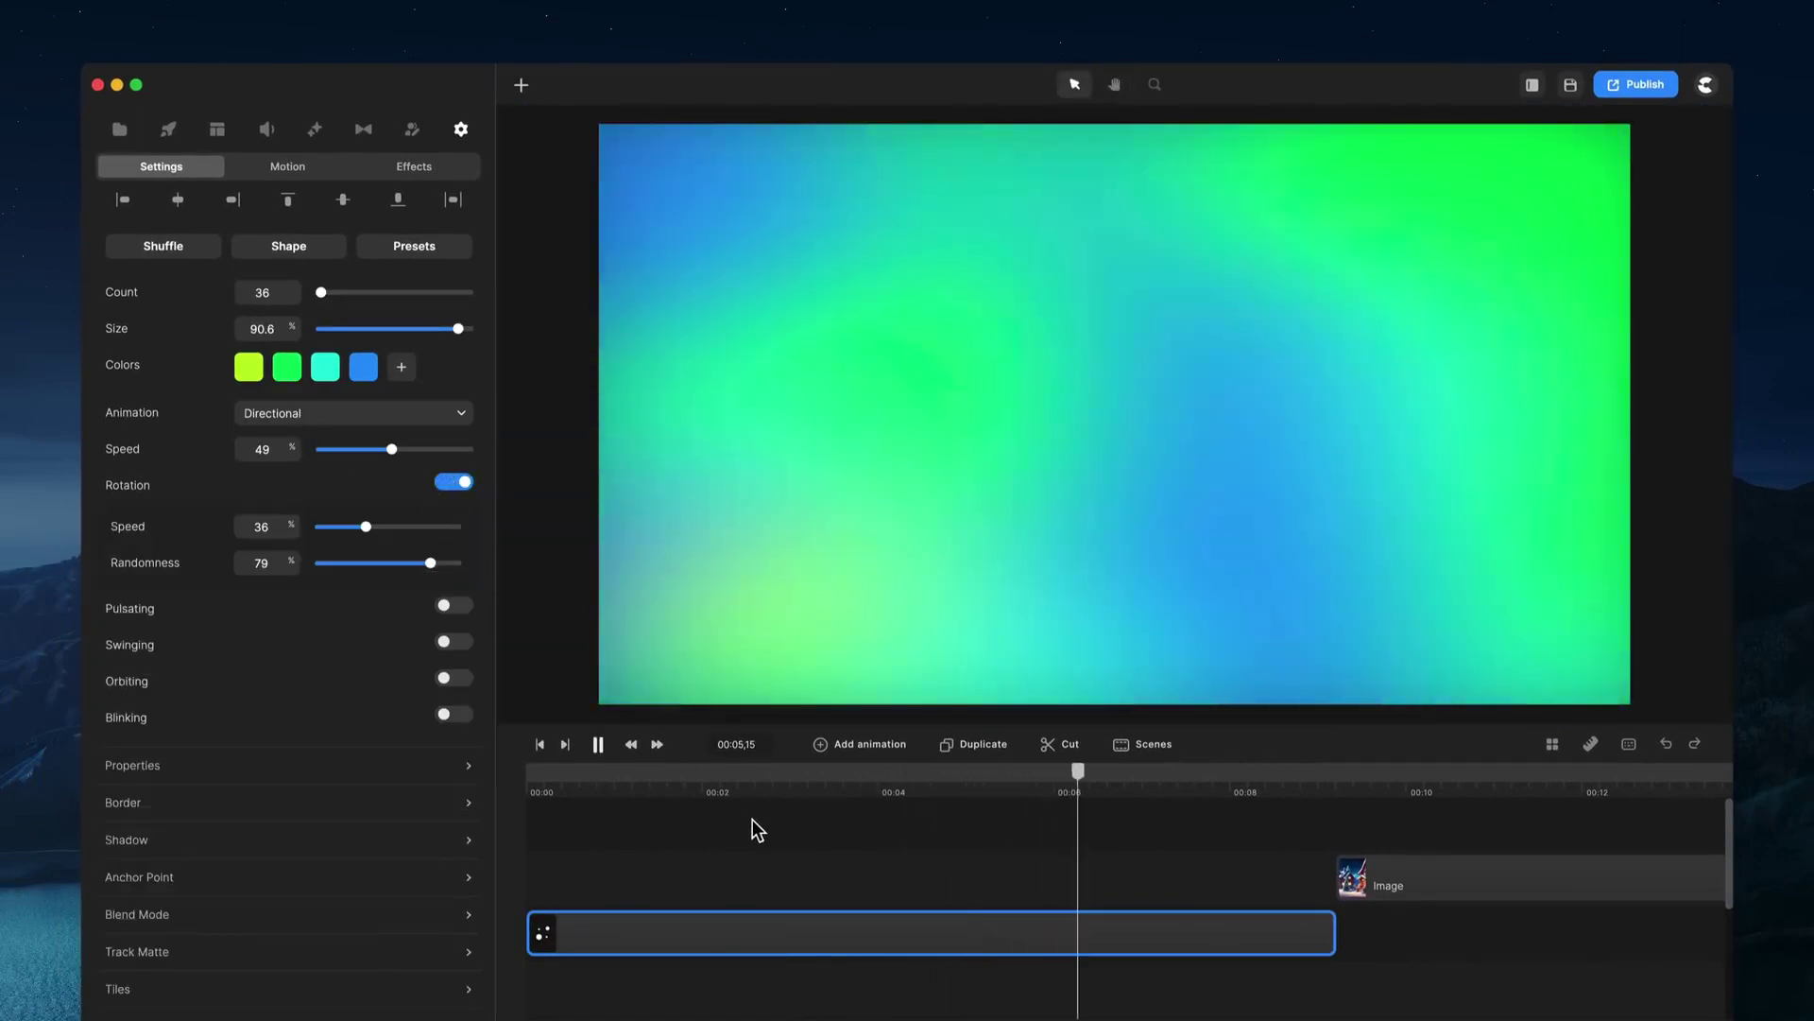
key(space)
drag(336, 529, 326, 528)
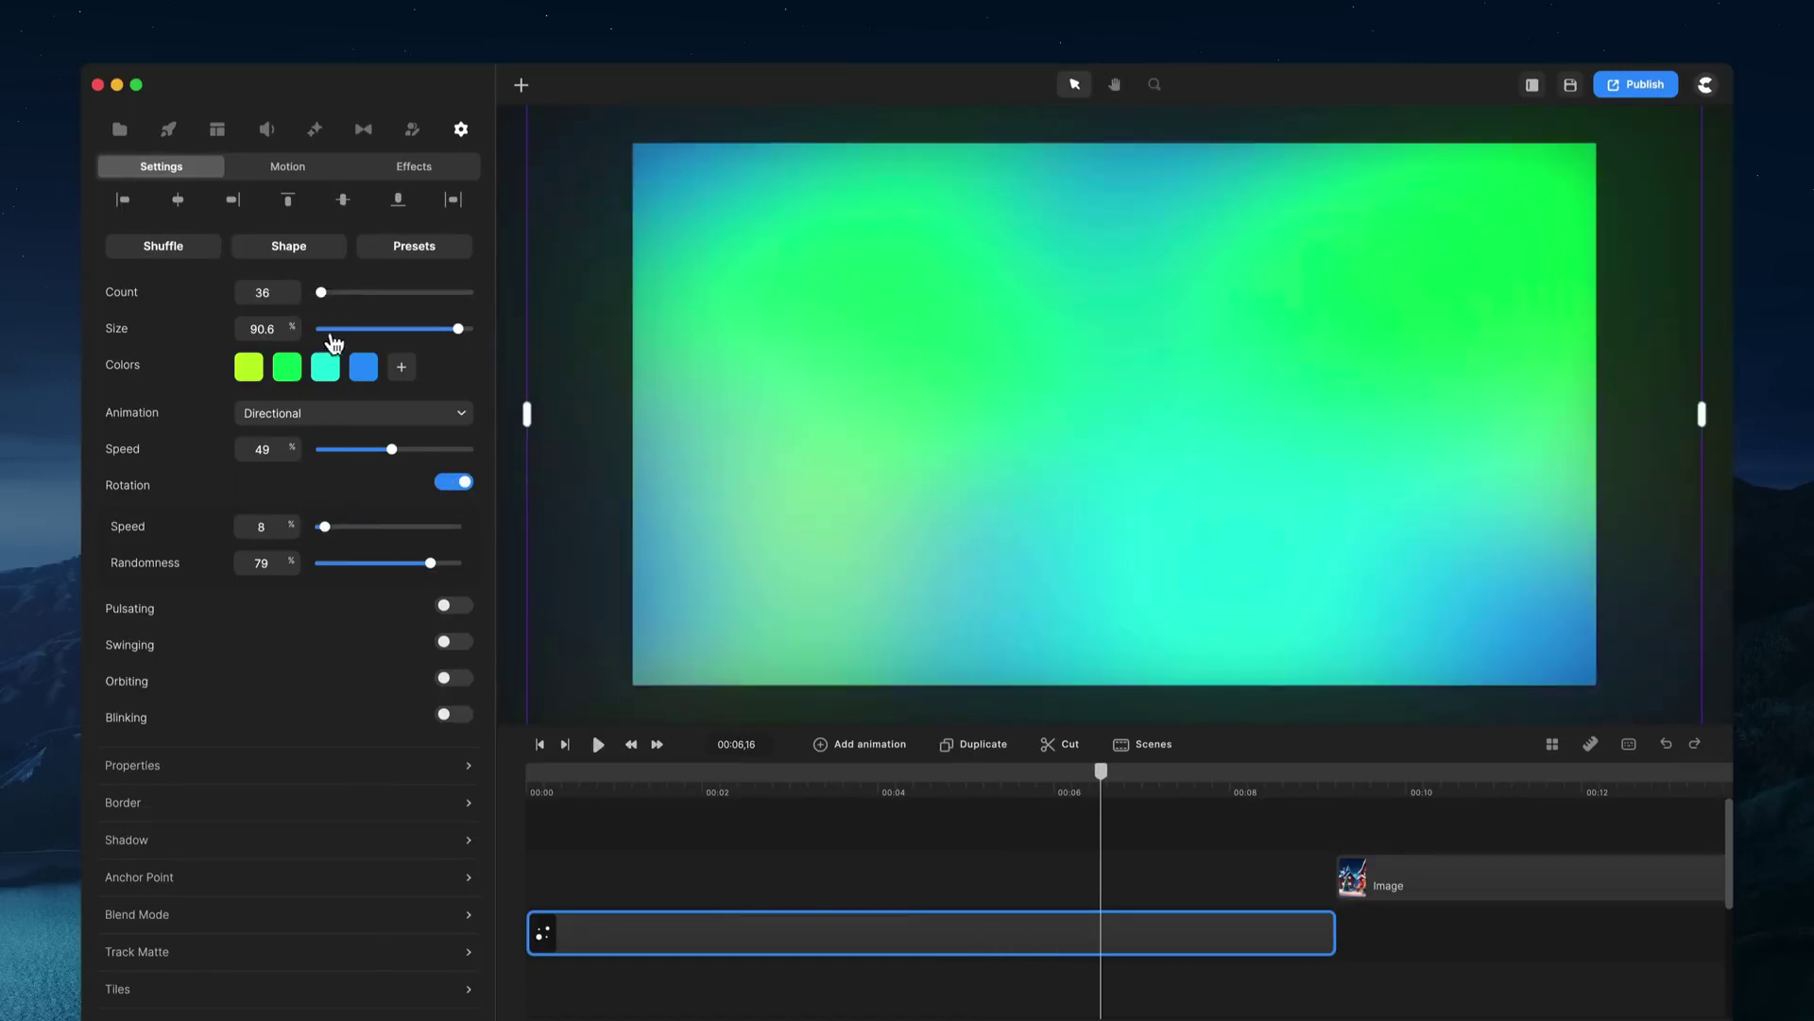
Step: Set the gradient particles' Animation Speed to 9 and replay the preview from the start
click(325, 448)
drag(326, 448, 330, 451)
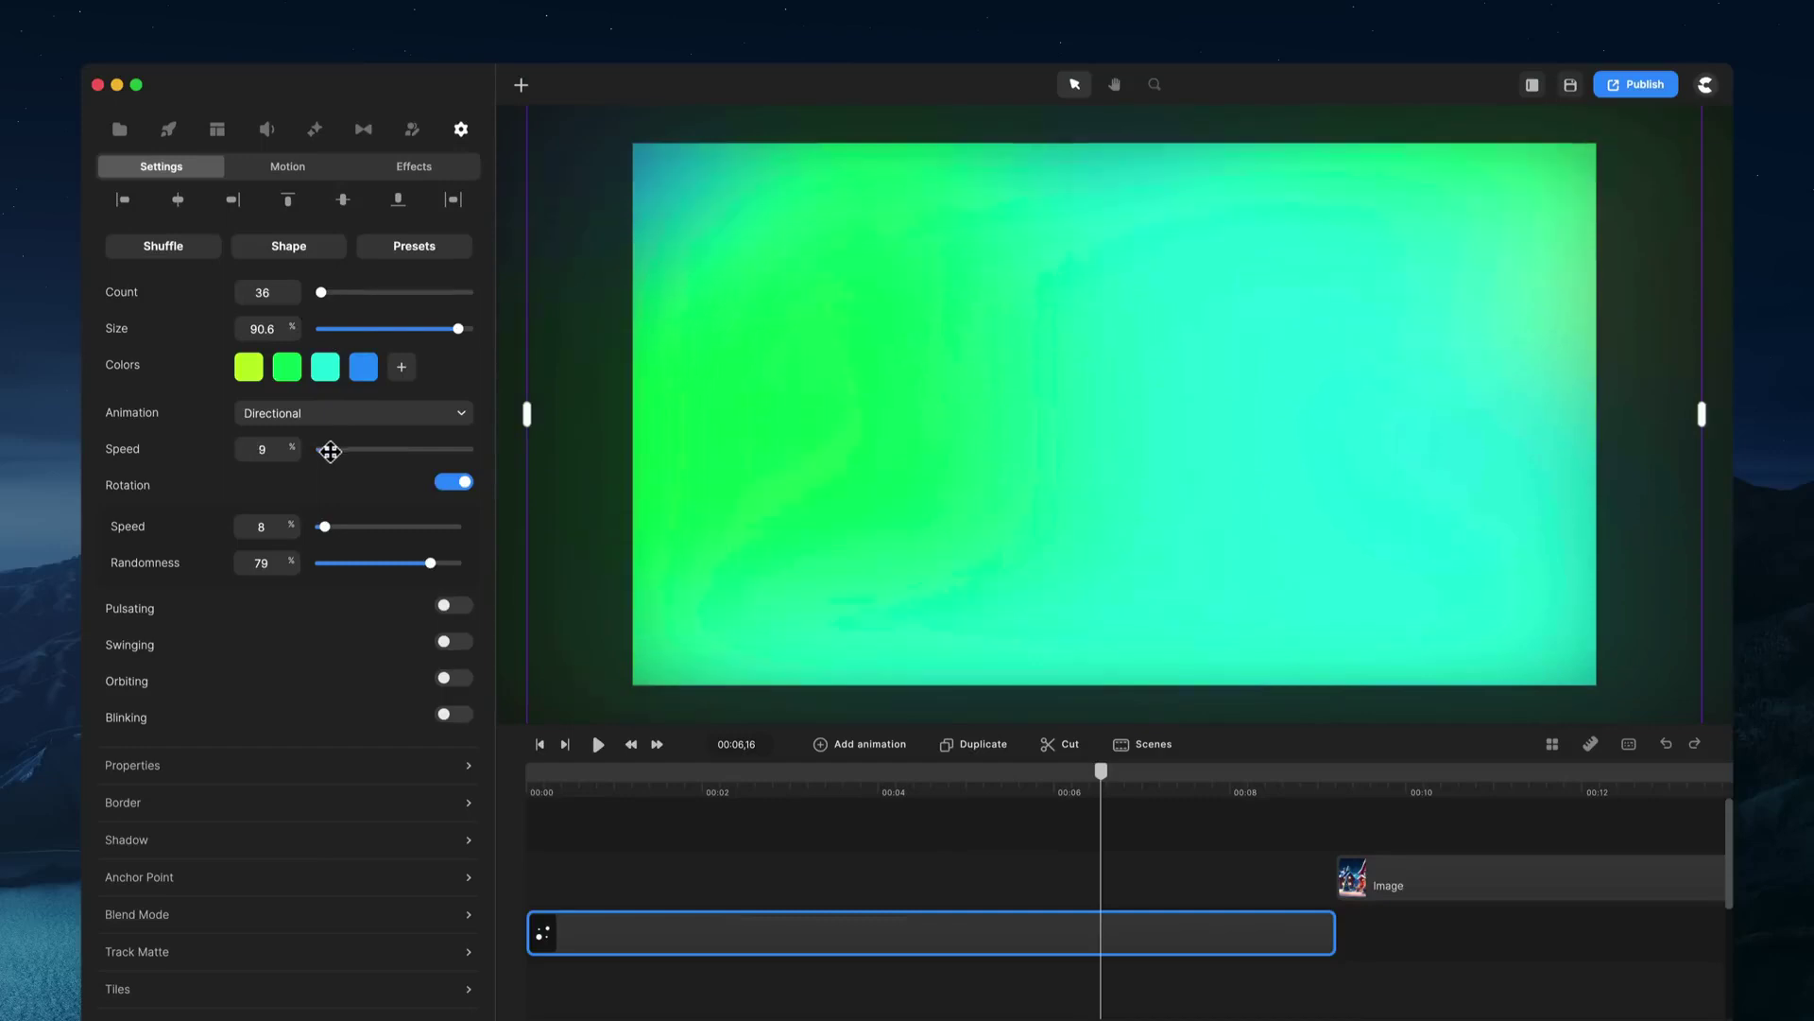
click(538, 766)
key(space)
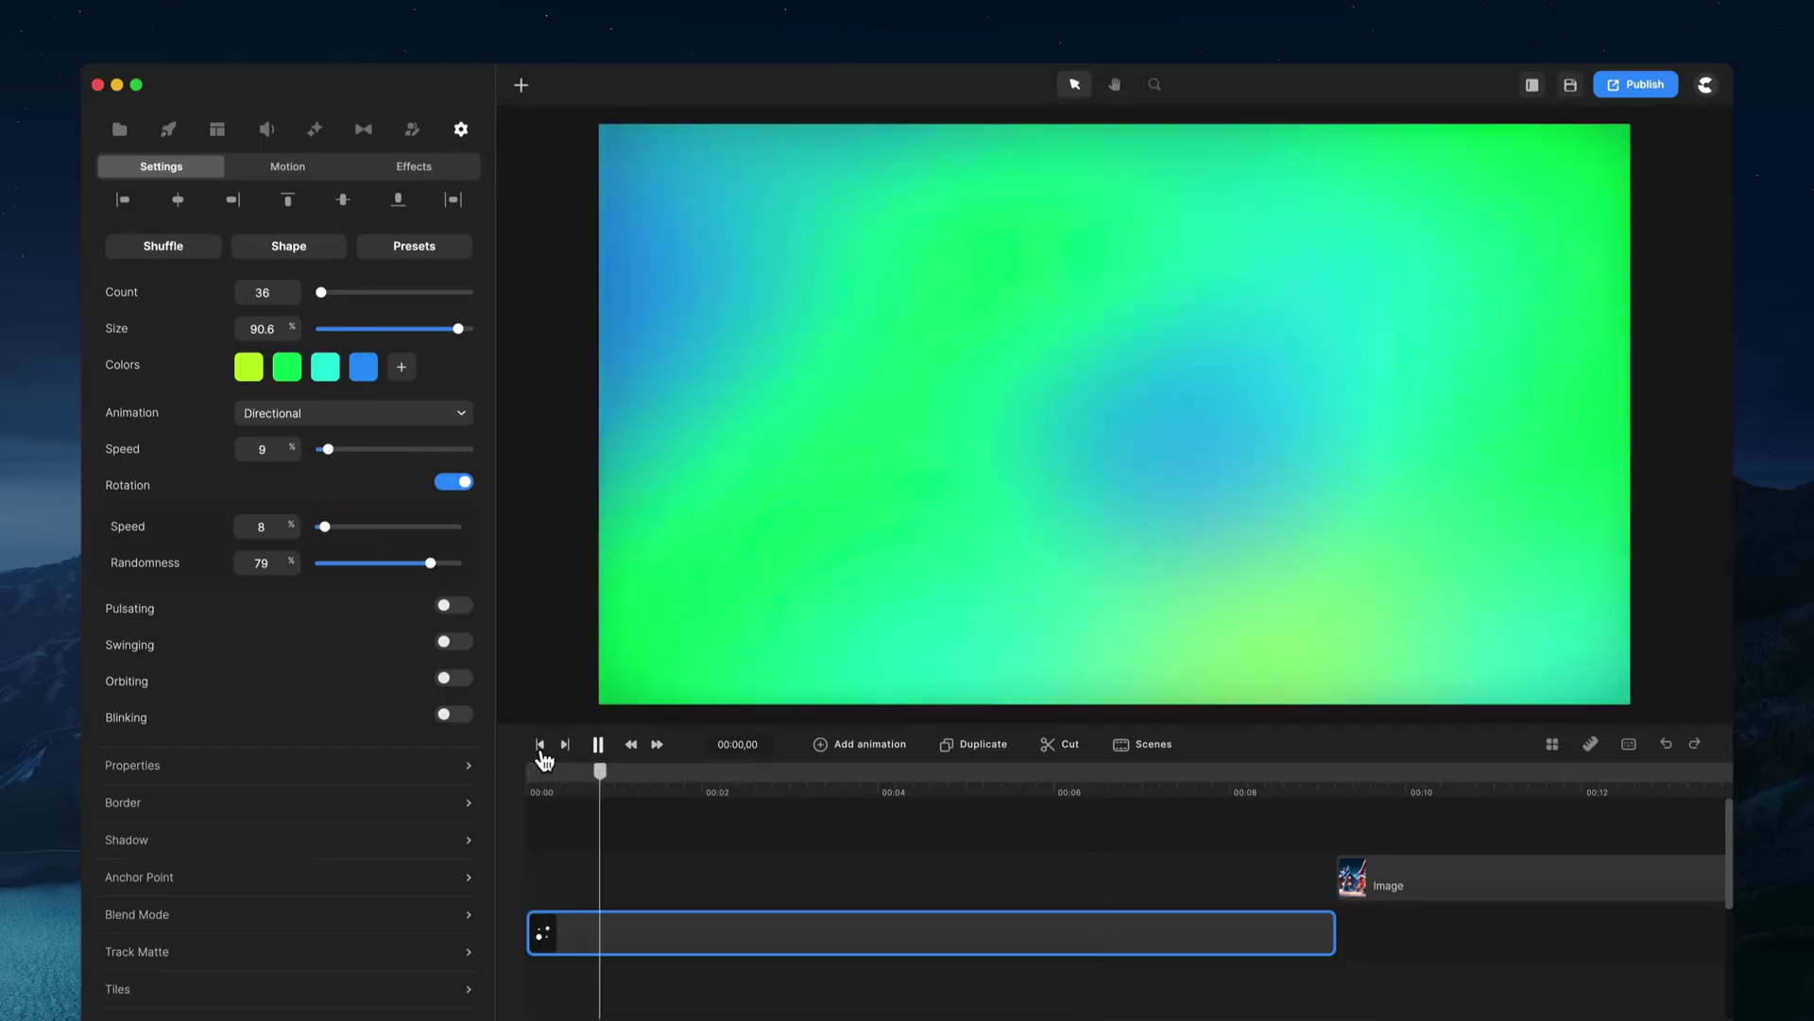
key(space)
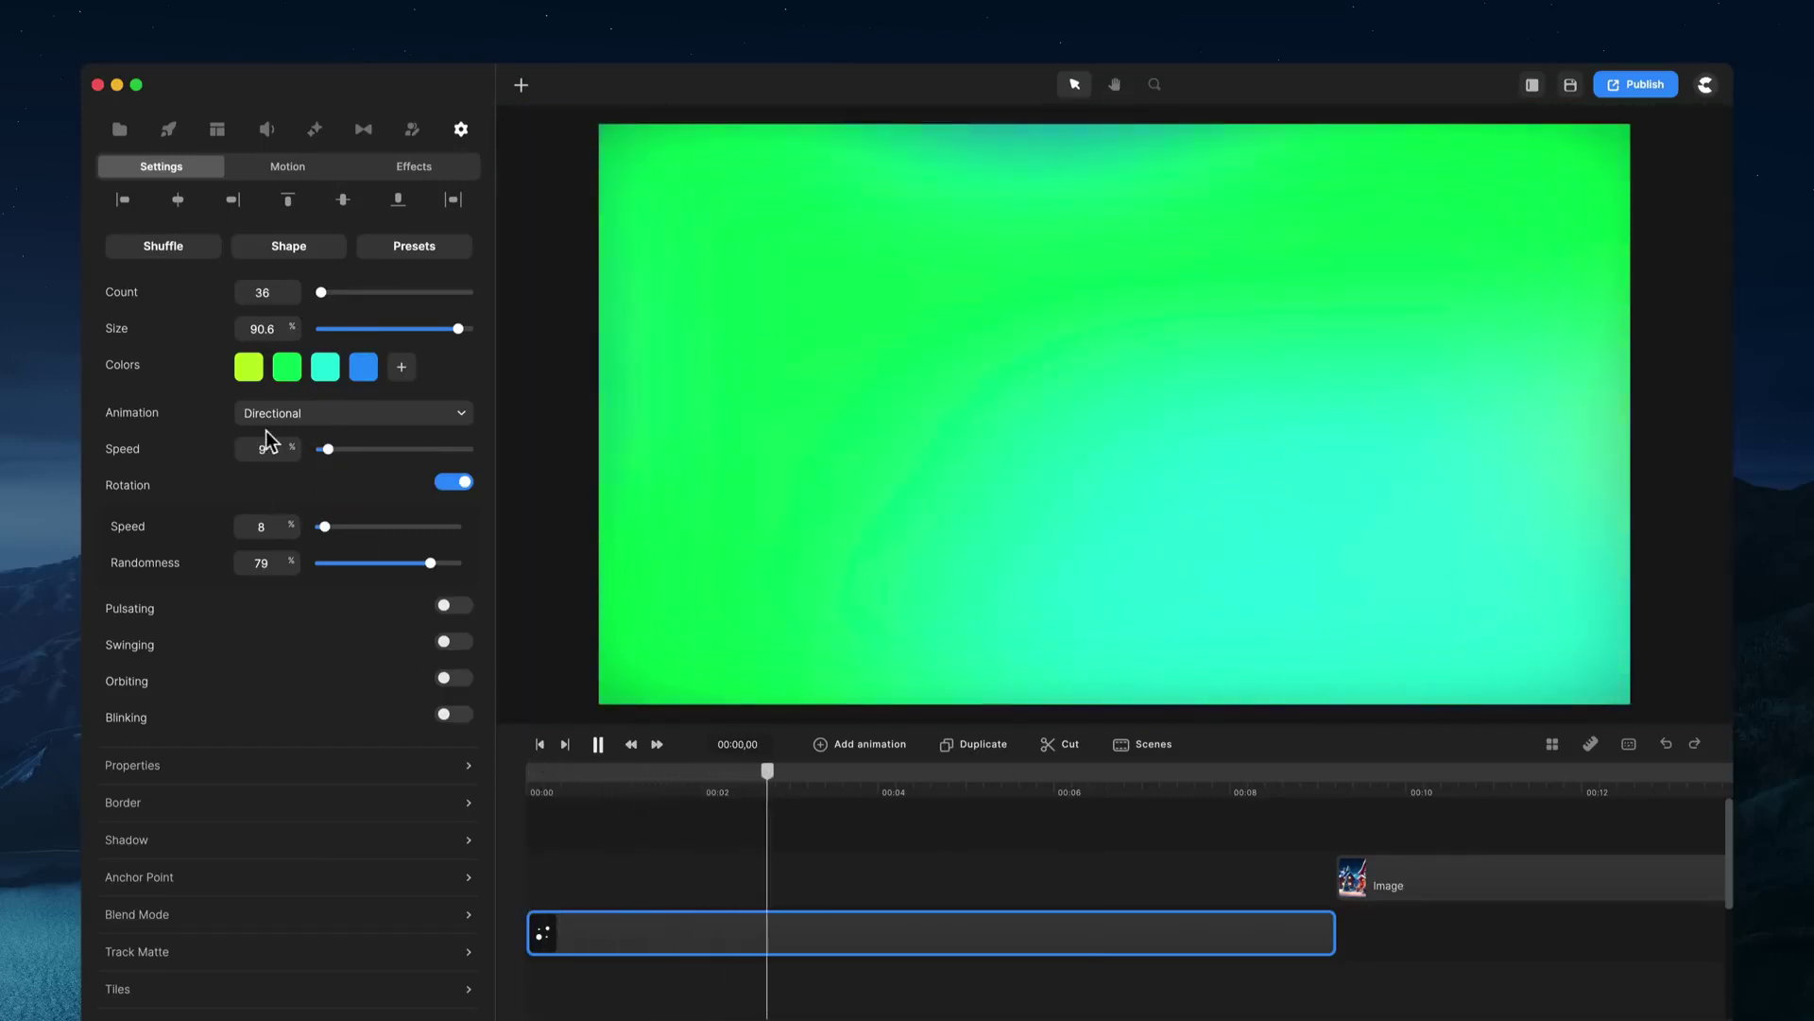
Step: Change the first two colours to cyan 49ddff and violet 6100ff, then delete the particle layer
click(247, 371)
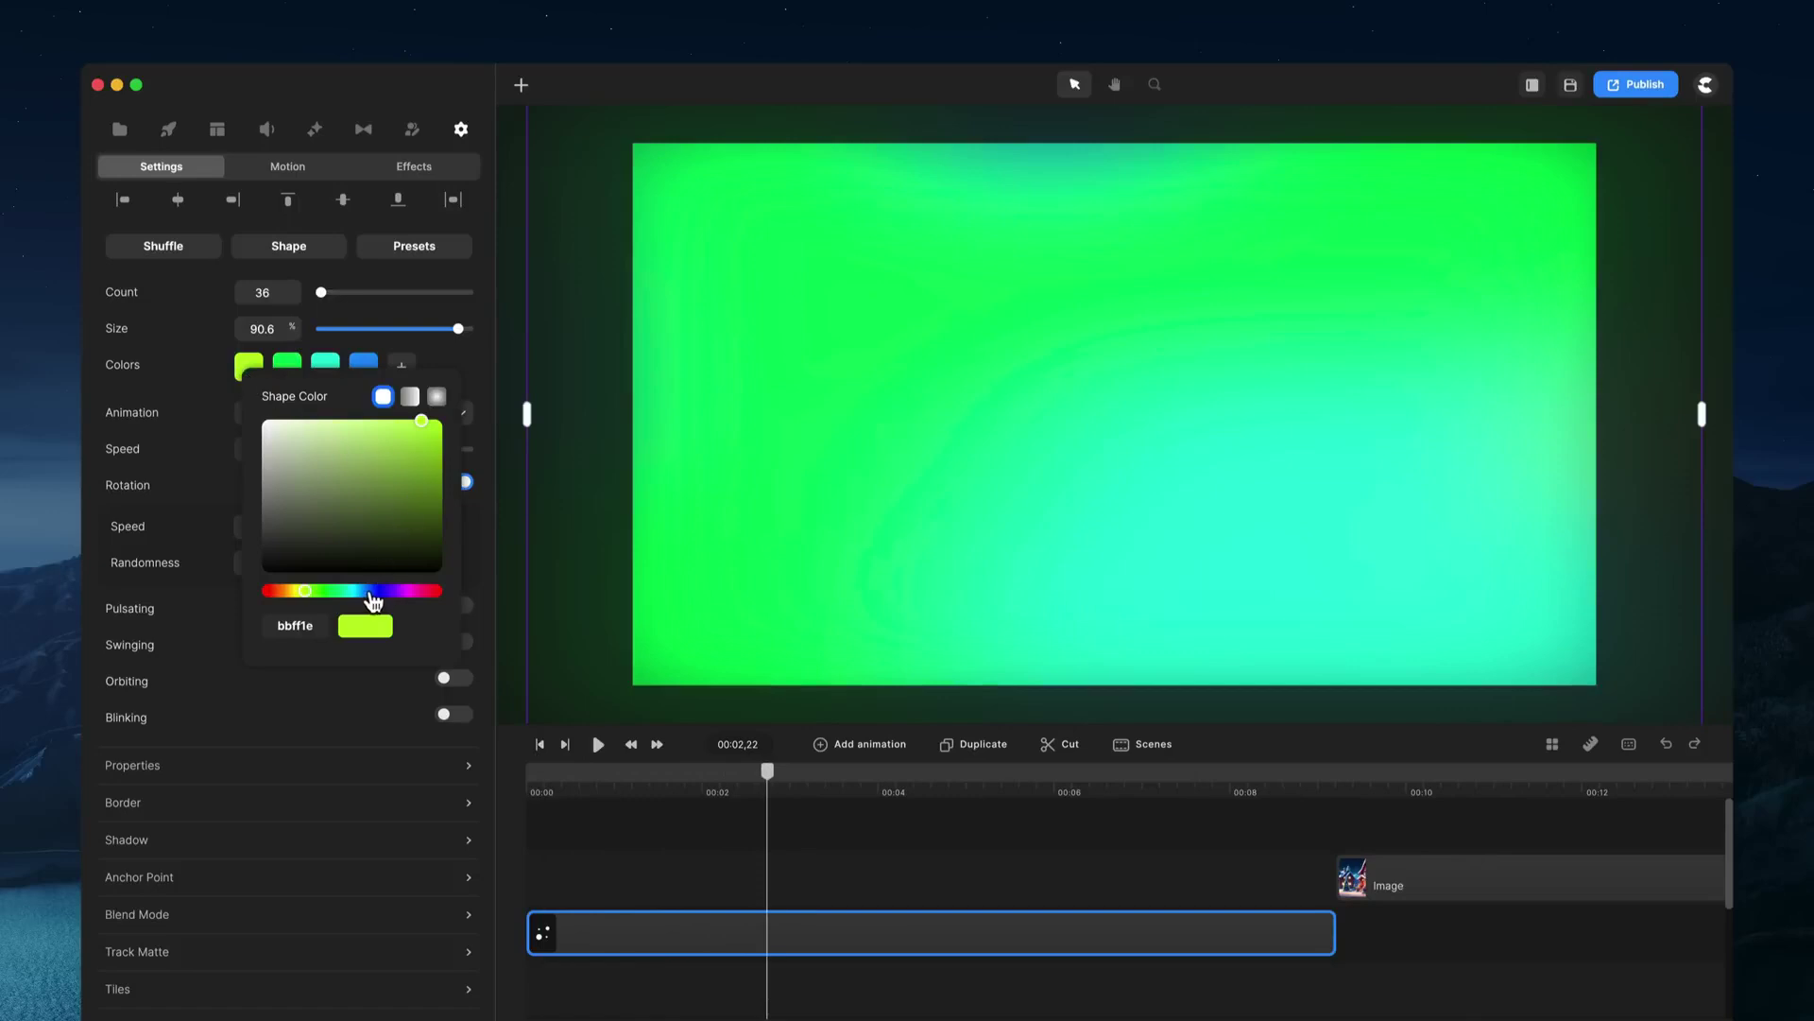
drag(371, 594, 360, 593)
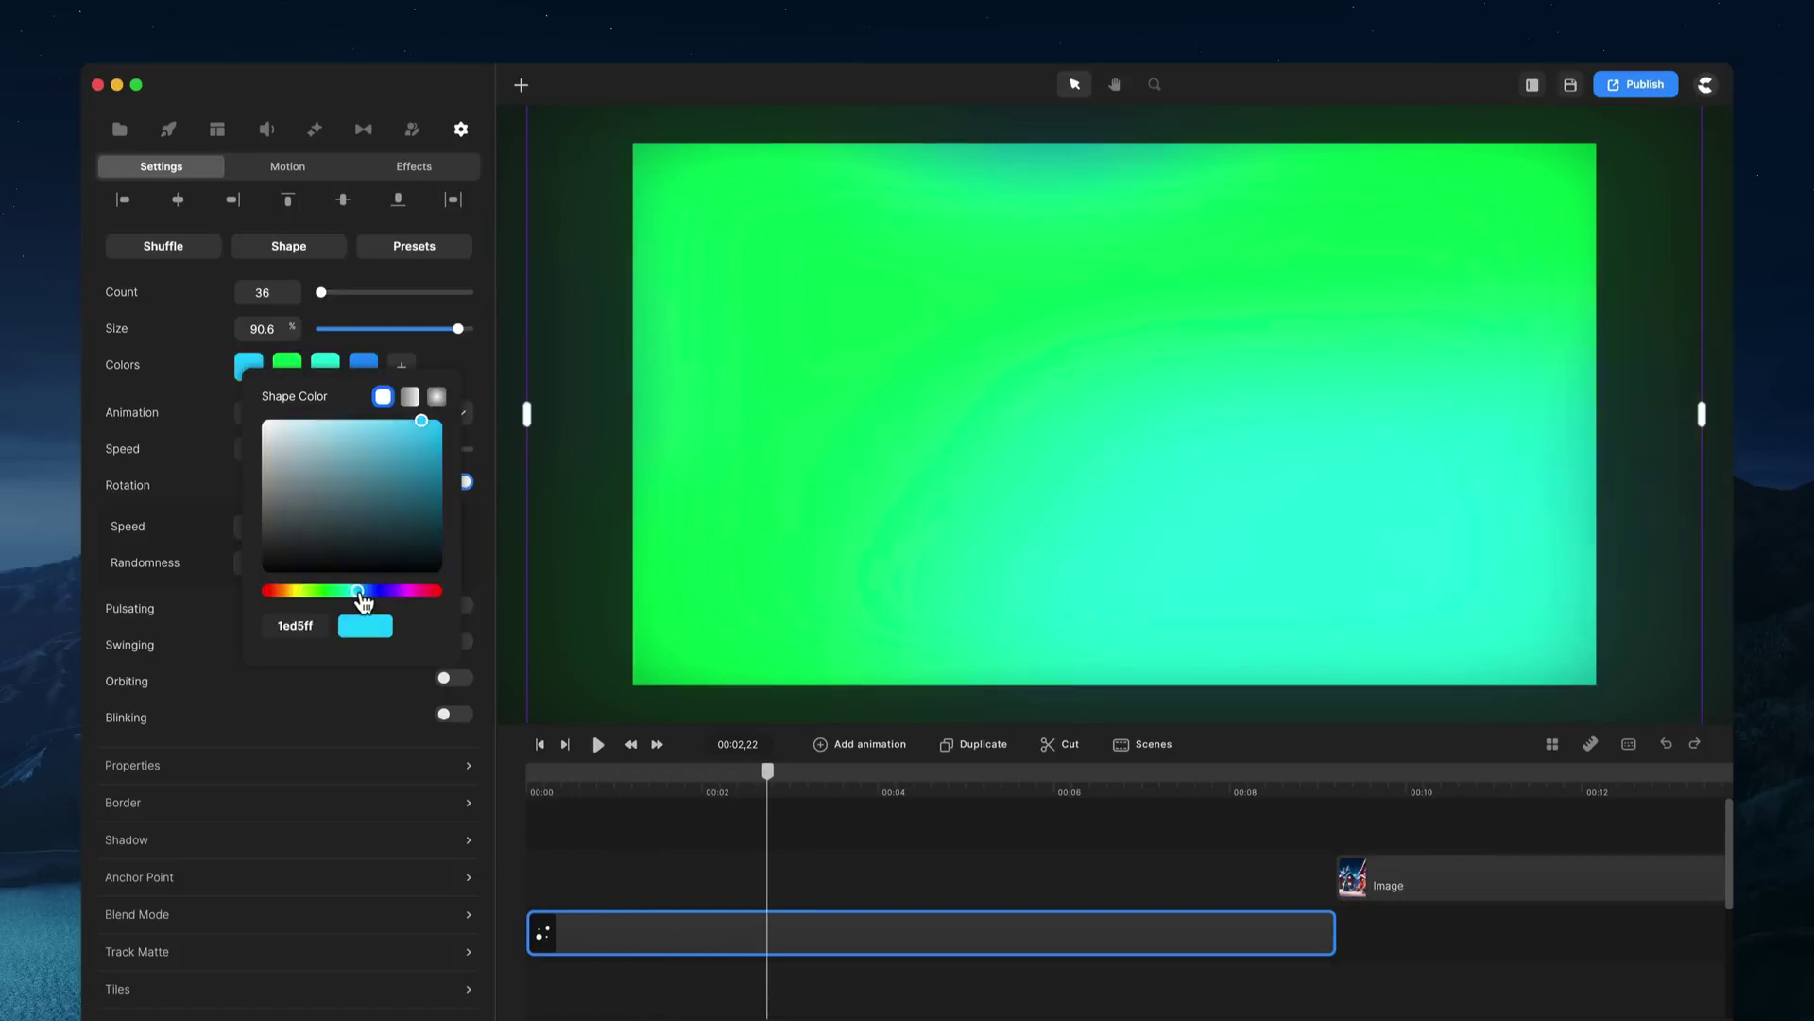
click(298, 365)
click(432, 575)
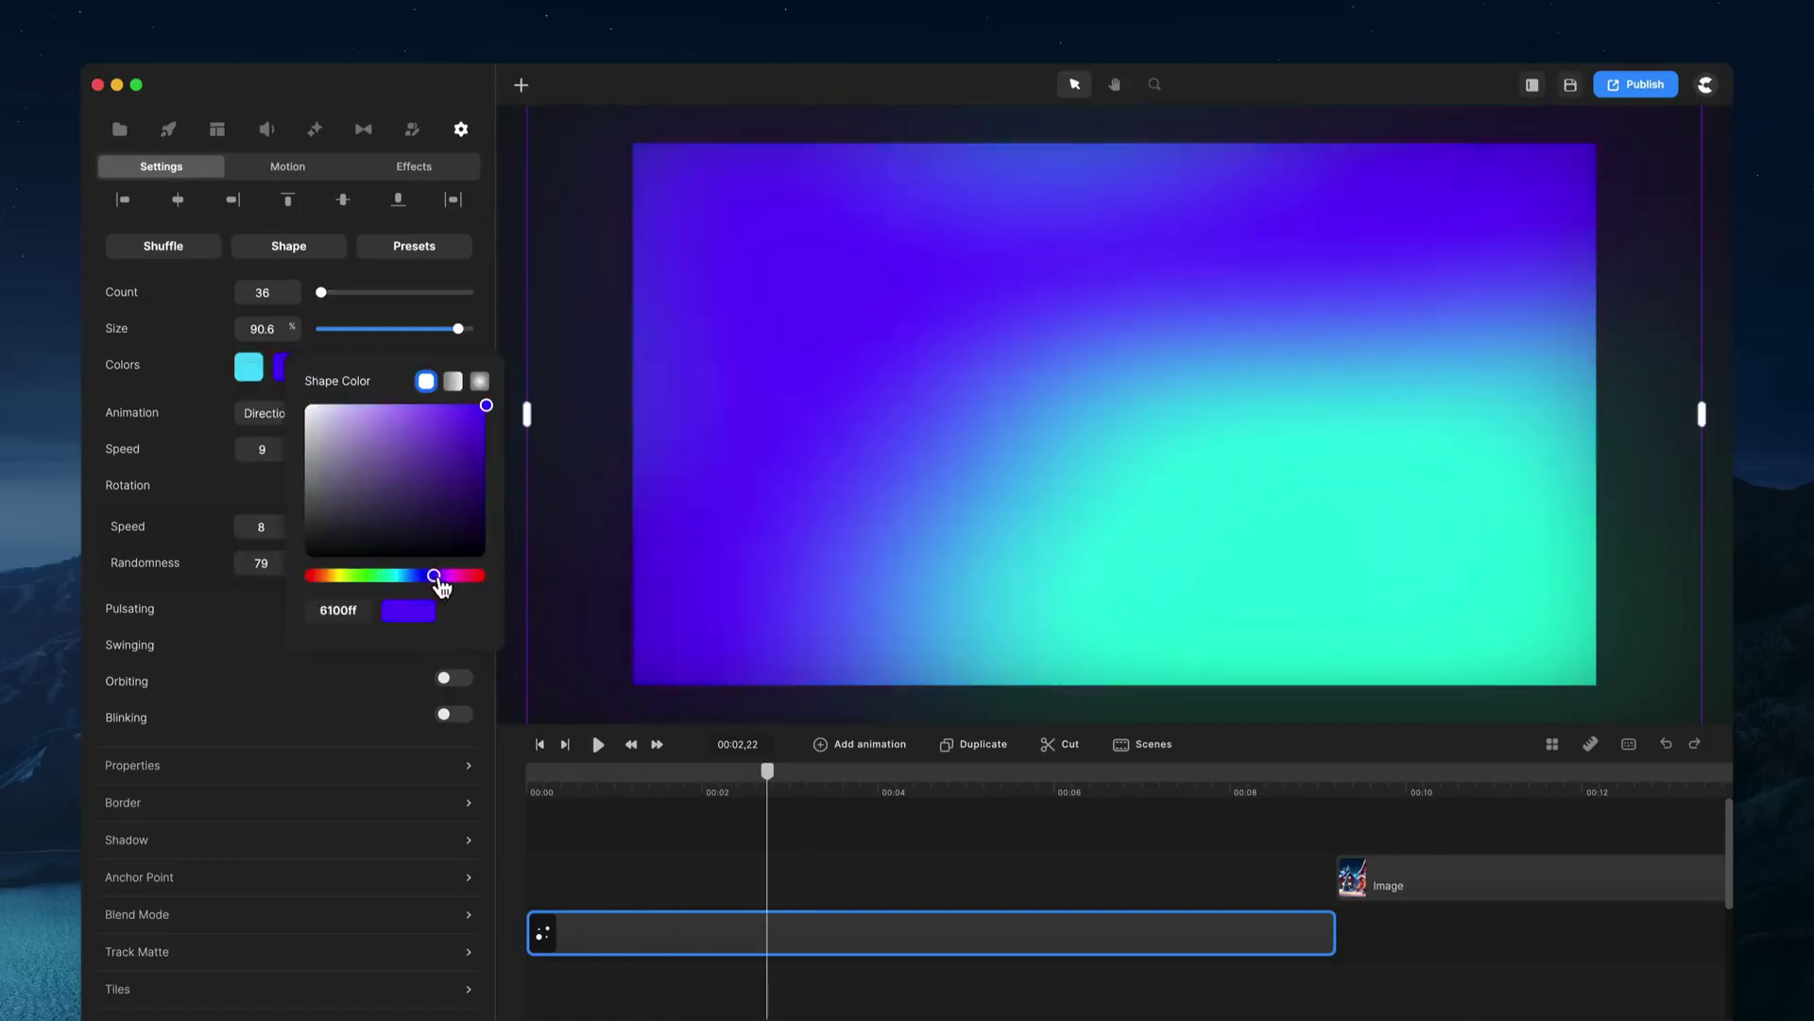
drag(439, 580, 446, 577)
key(space)
Step: Move the village image clip to 00:00 and add a Particles layer stretched to the image's end
click(818, 706)
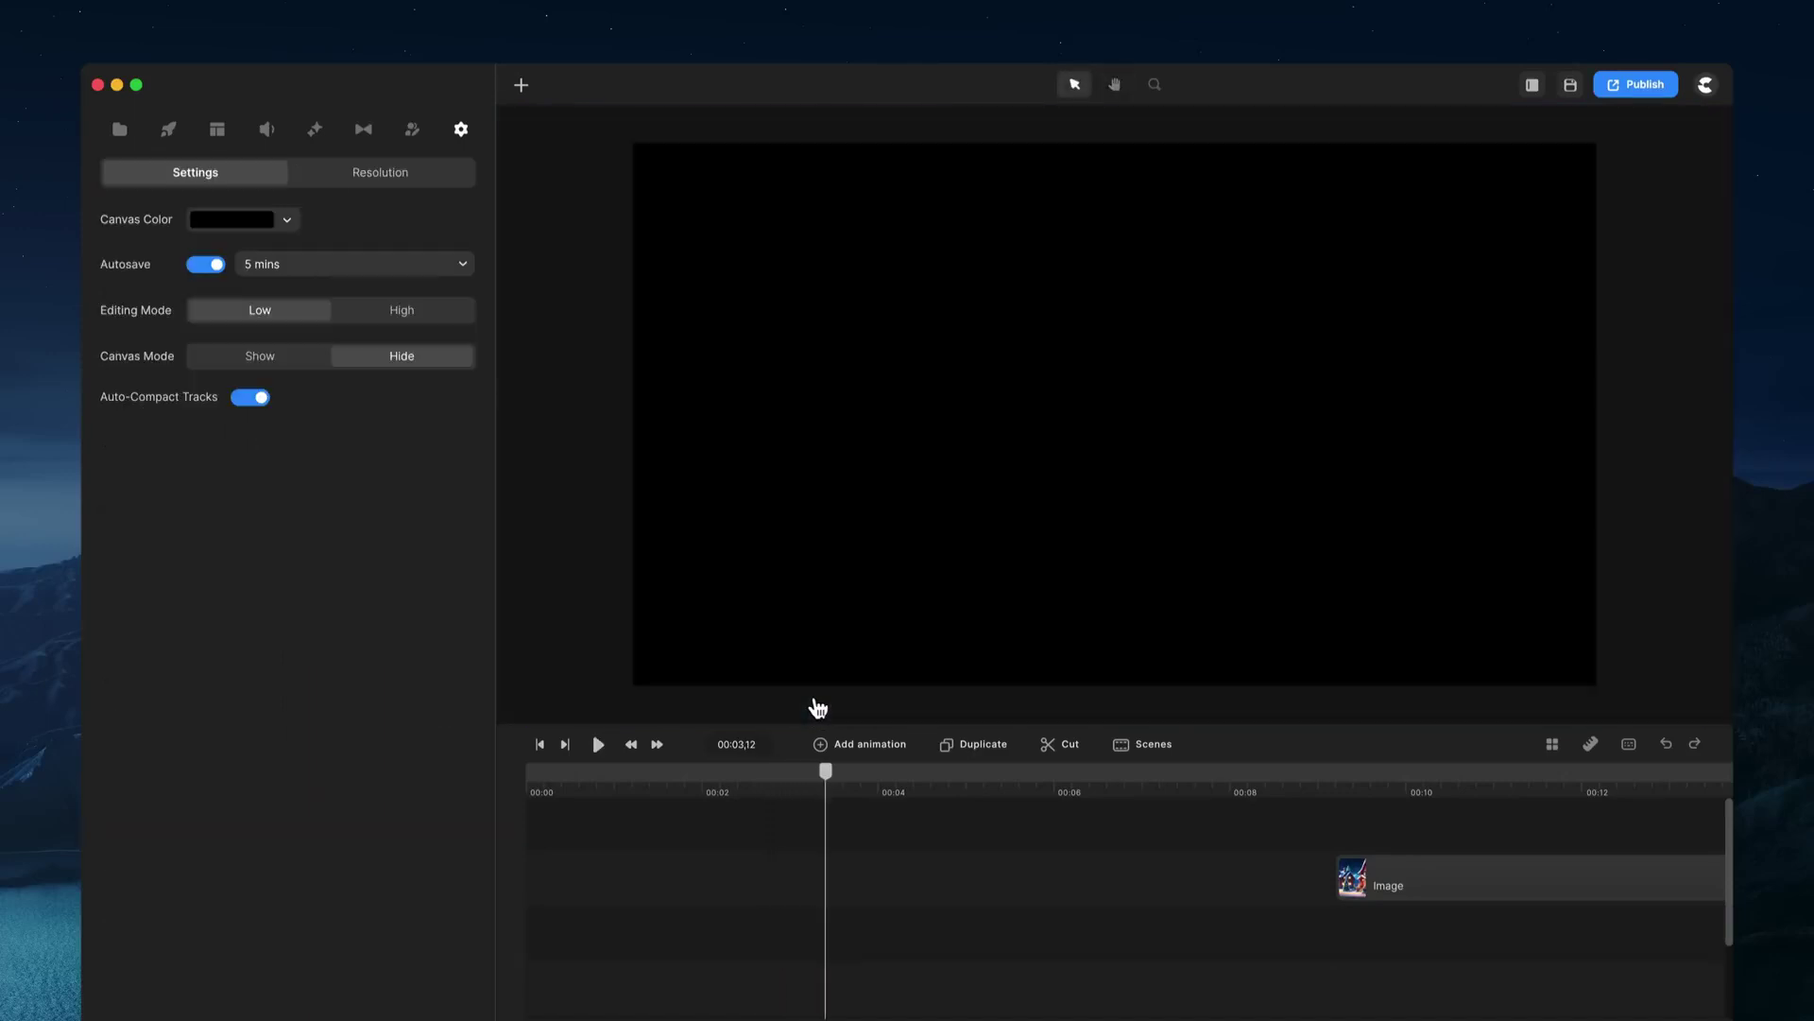
drag(1399, 907, 560, 875)
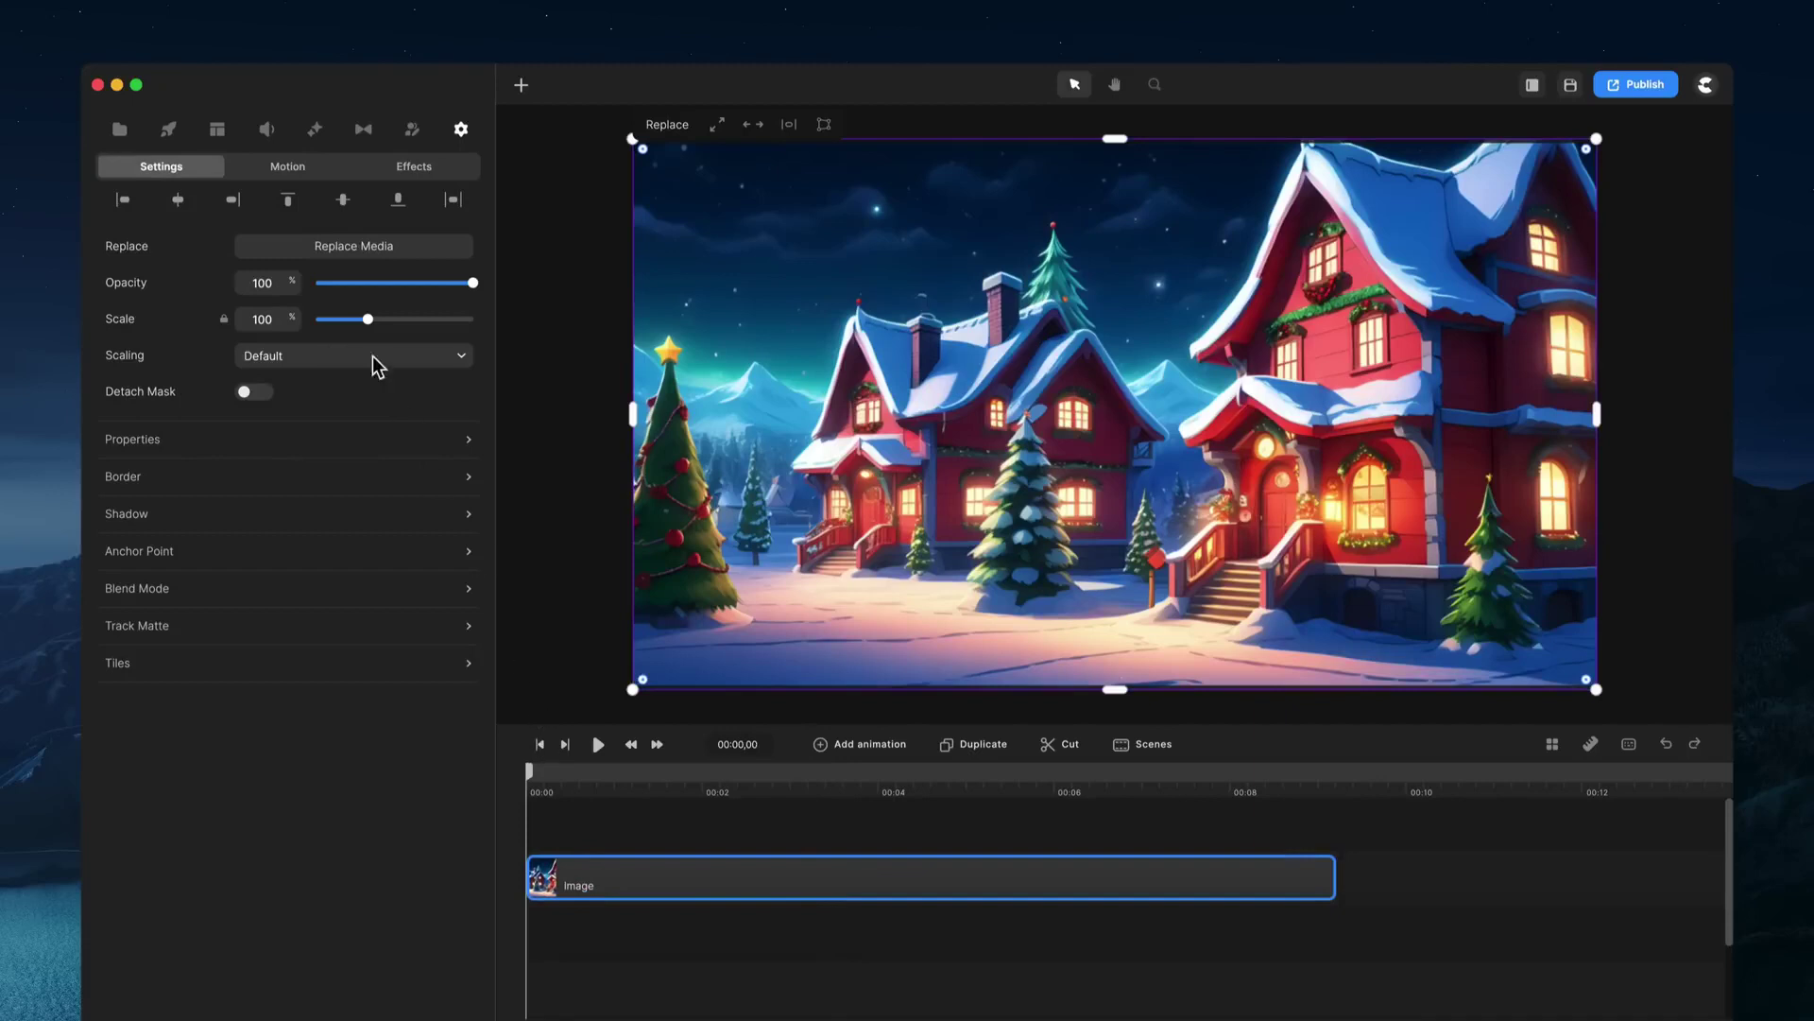
click(315, 129)
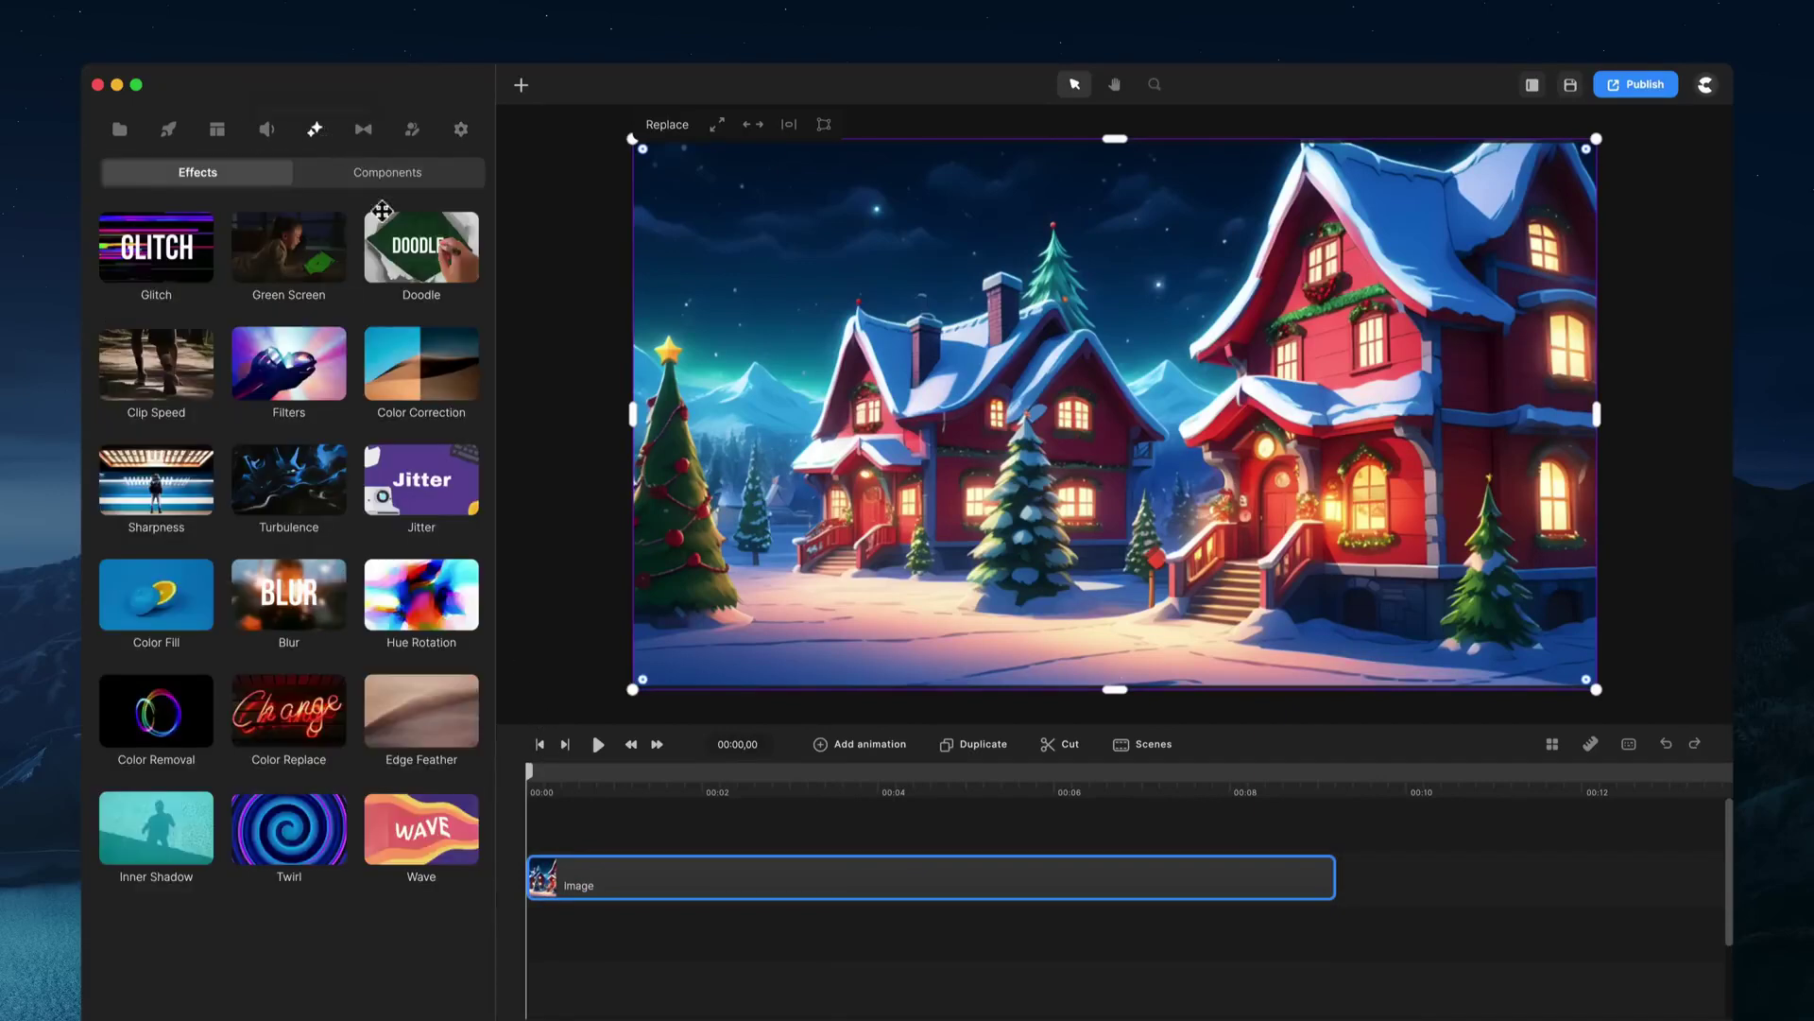
click(386, 172)
drag(422, 359, 567, 827)
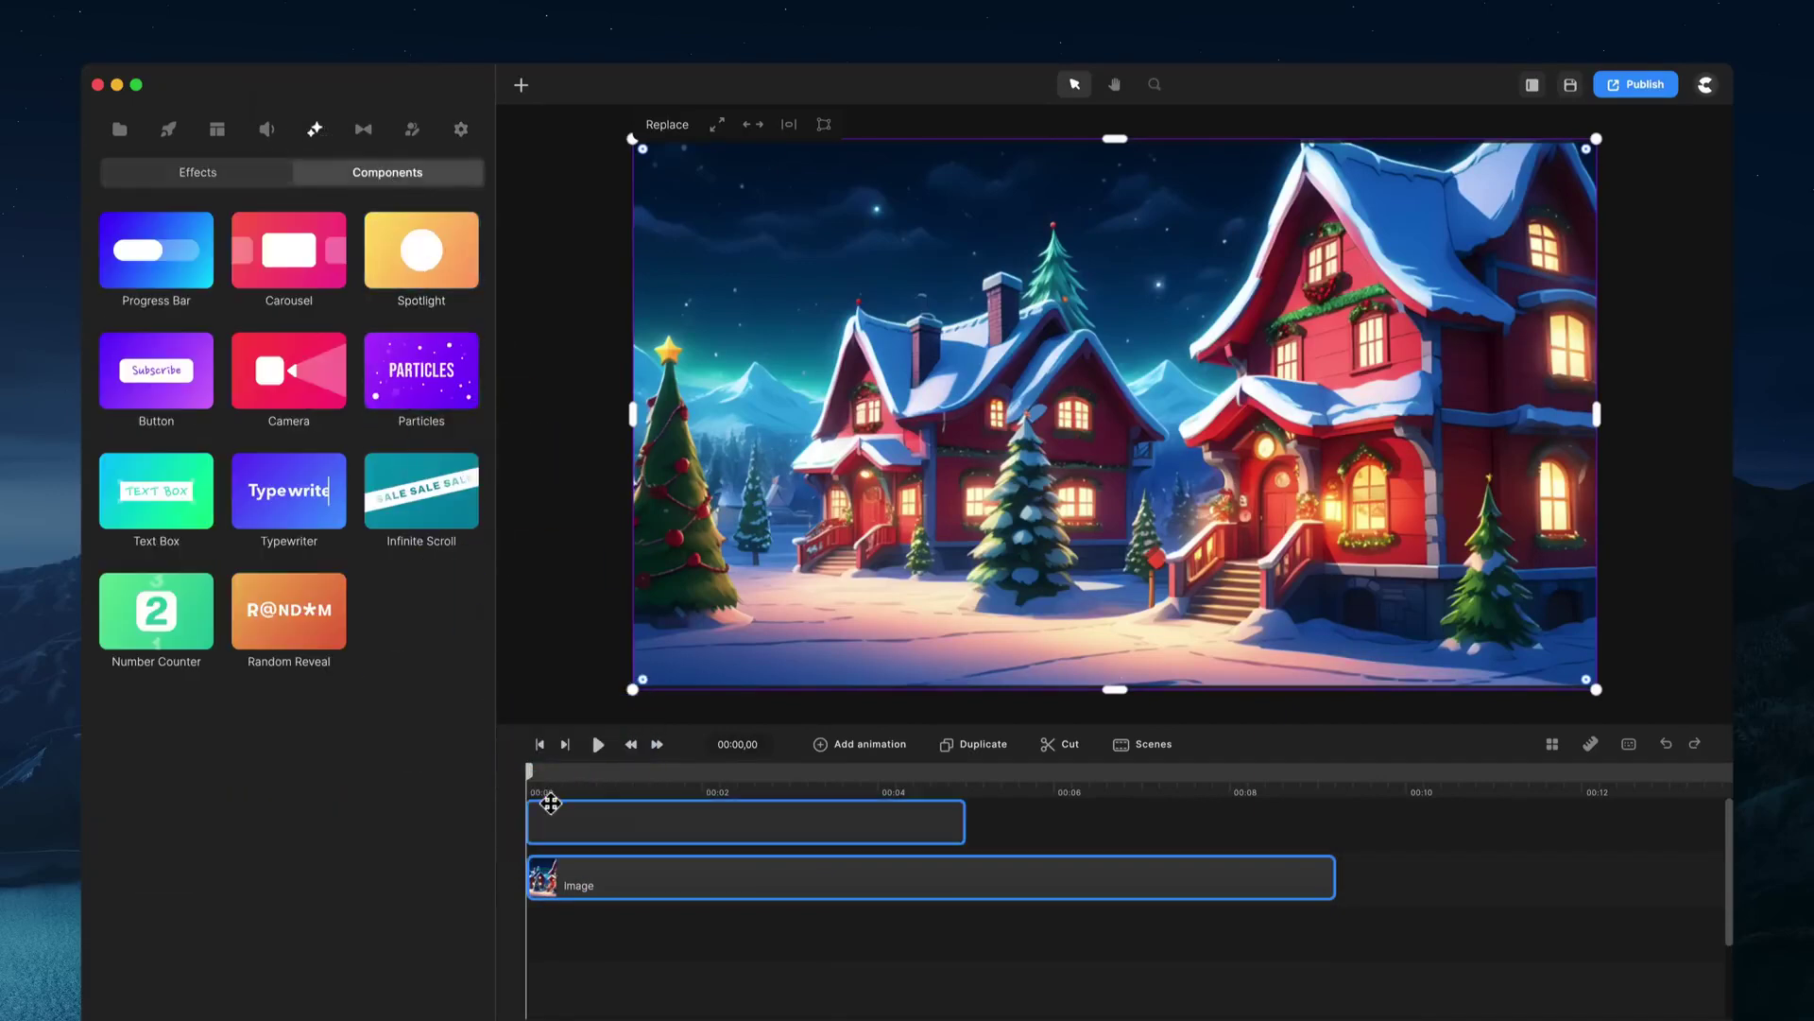
drag(968, 874, 1326, 899)
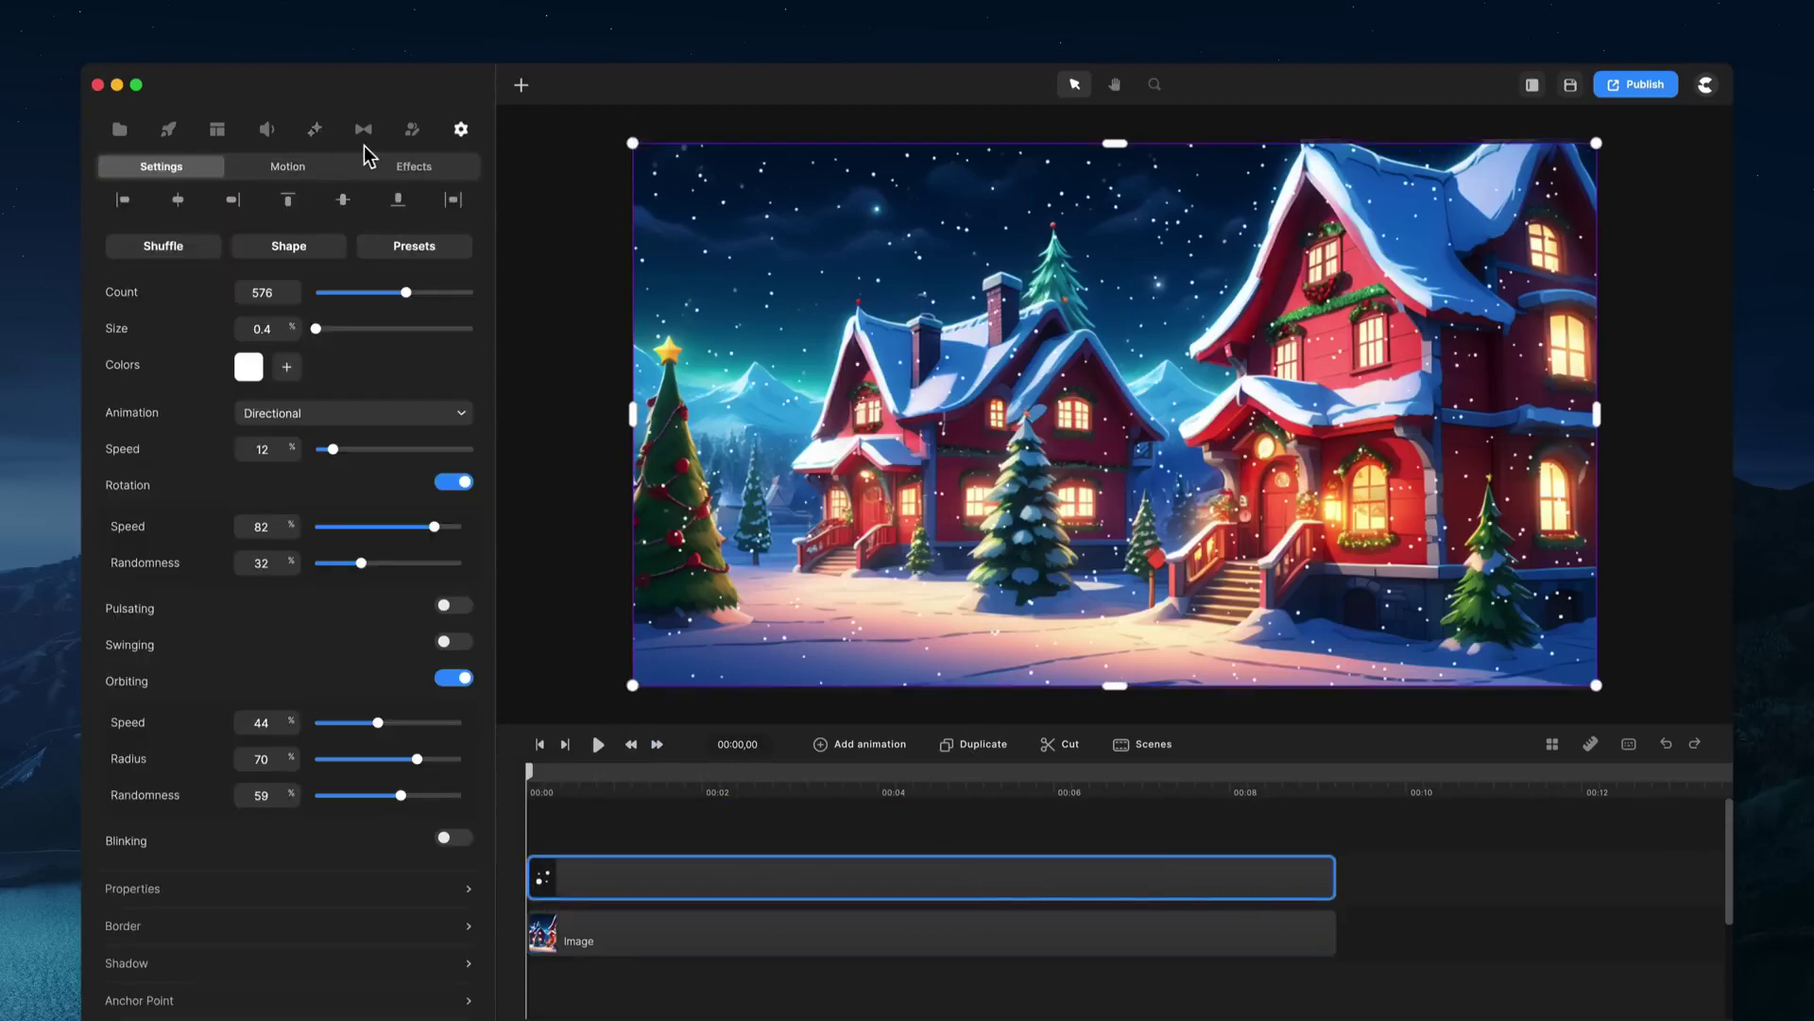
Step: Apply Edge Feather to the snow particle layer with Feather Strength at 1%
click(315, 130)
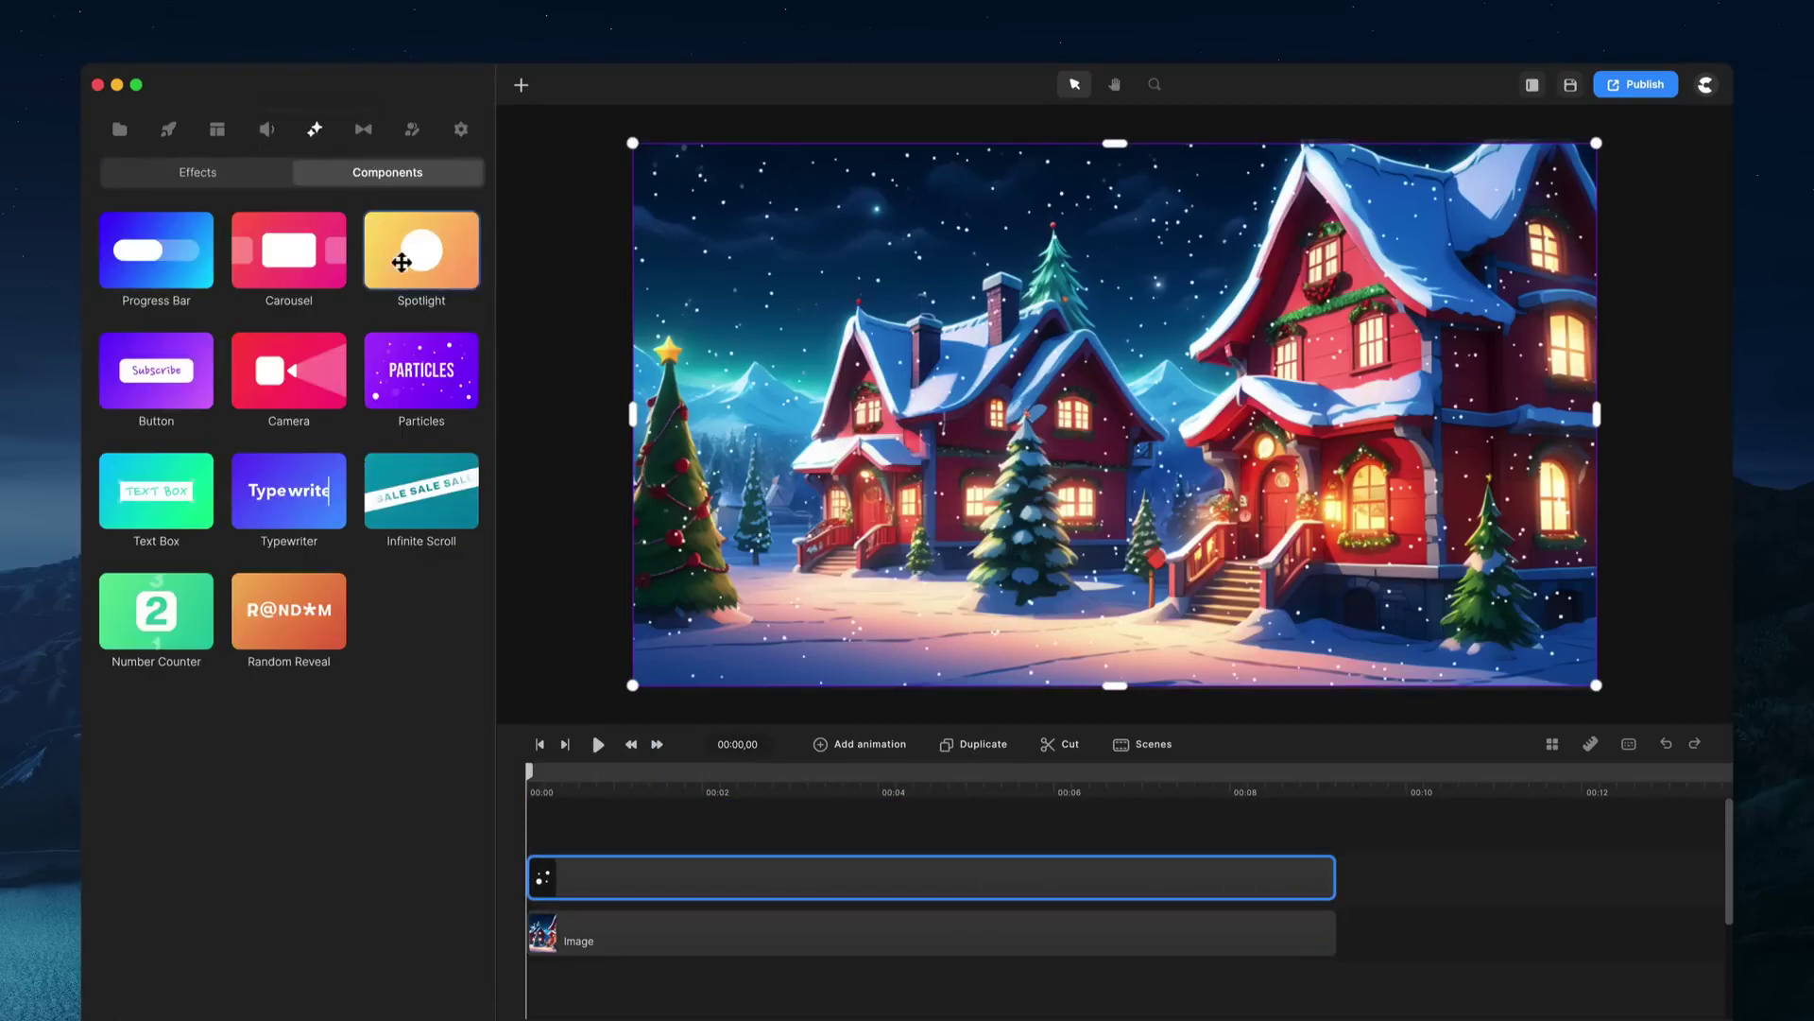
click(245, 176)
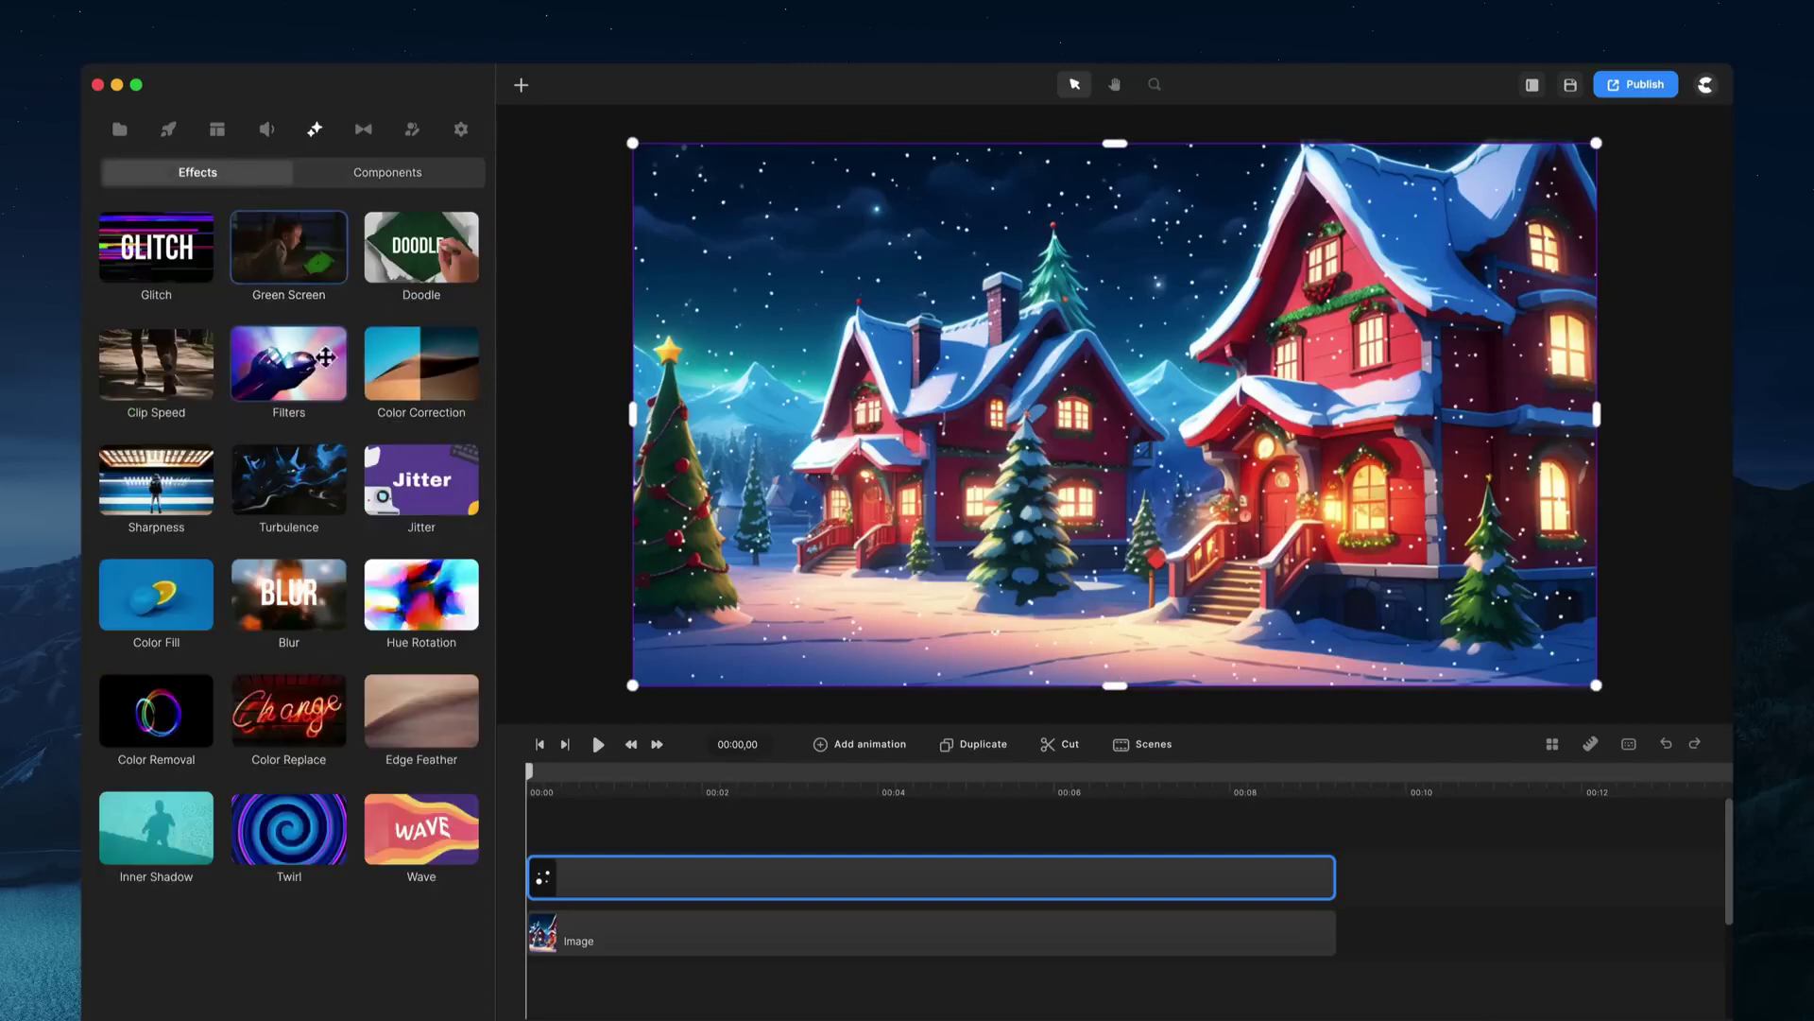
drag(414, 705, 597, 865)
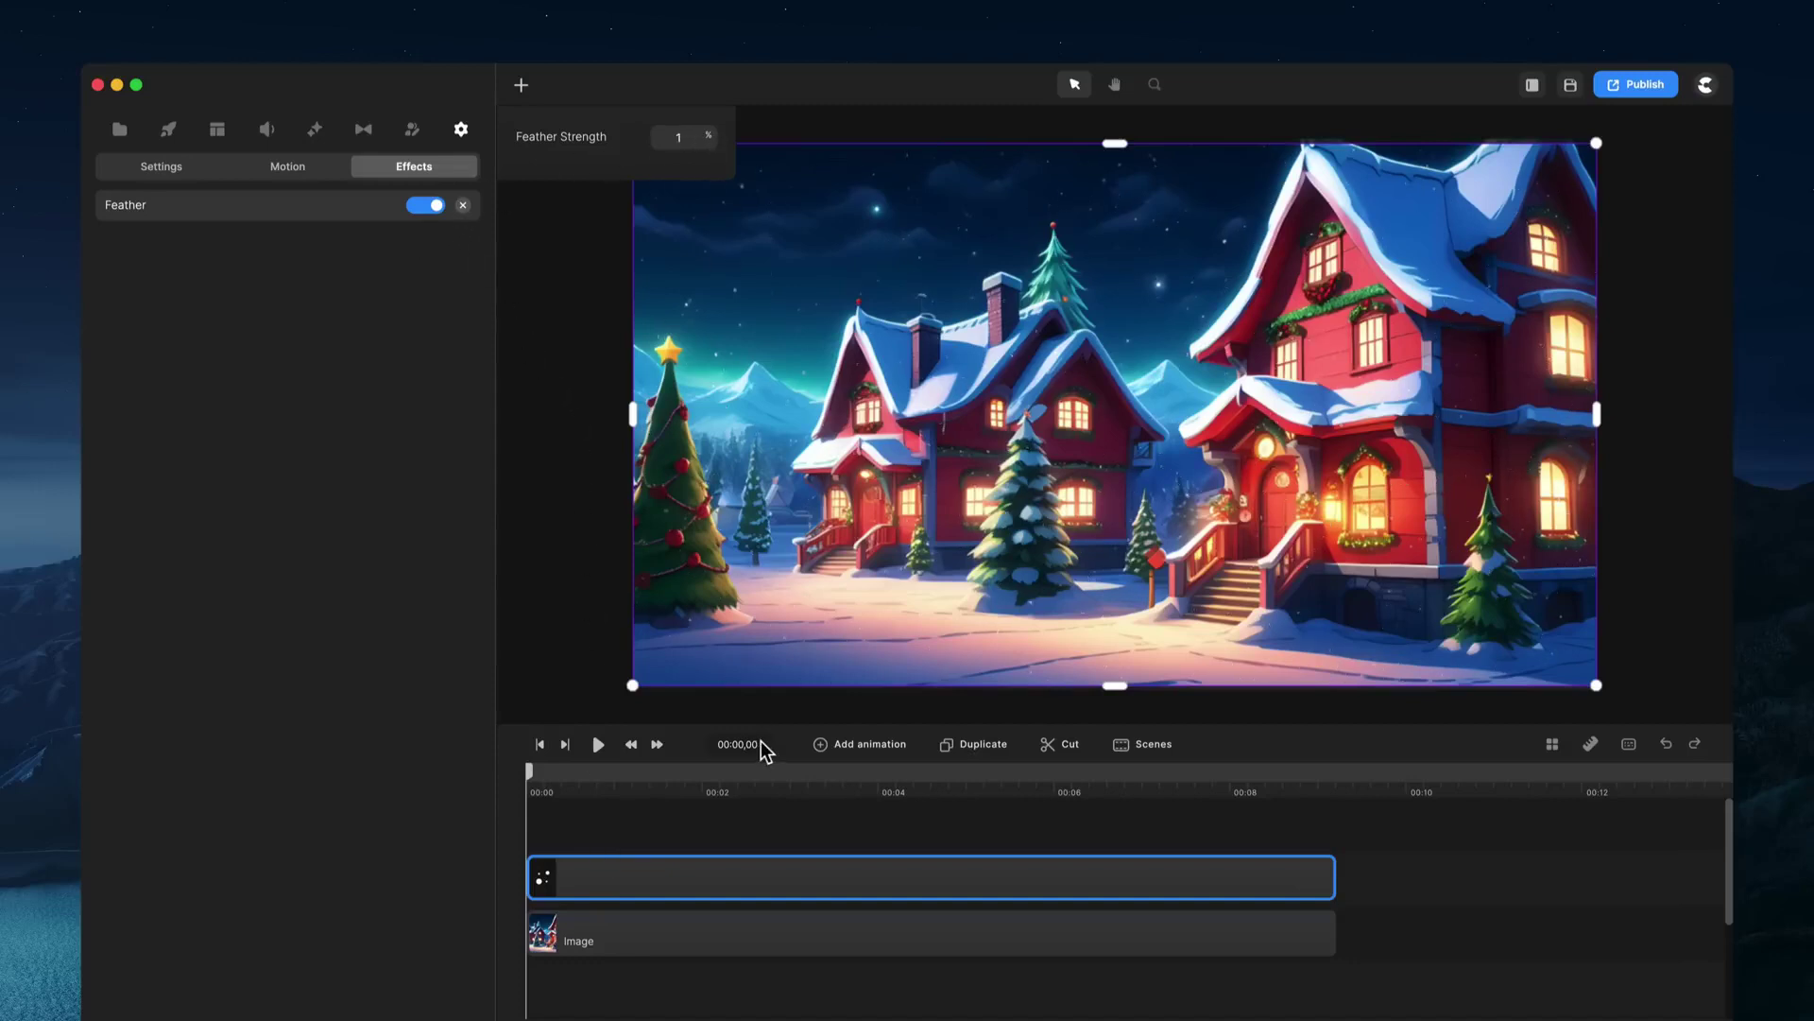
click(163, 167)
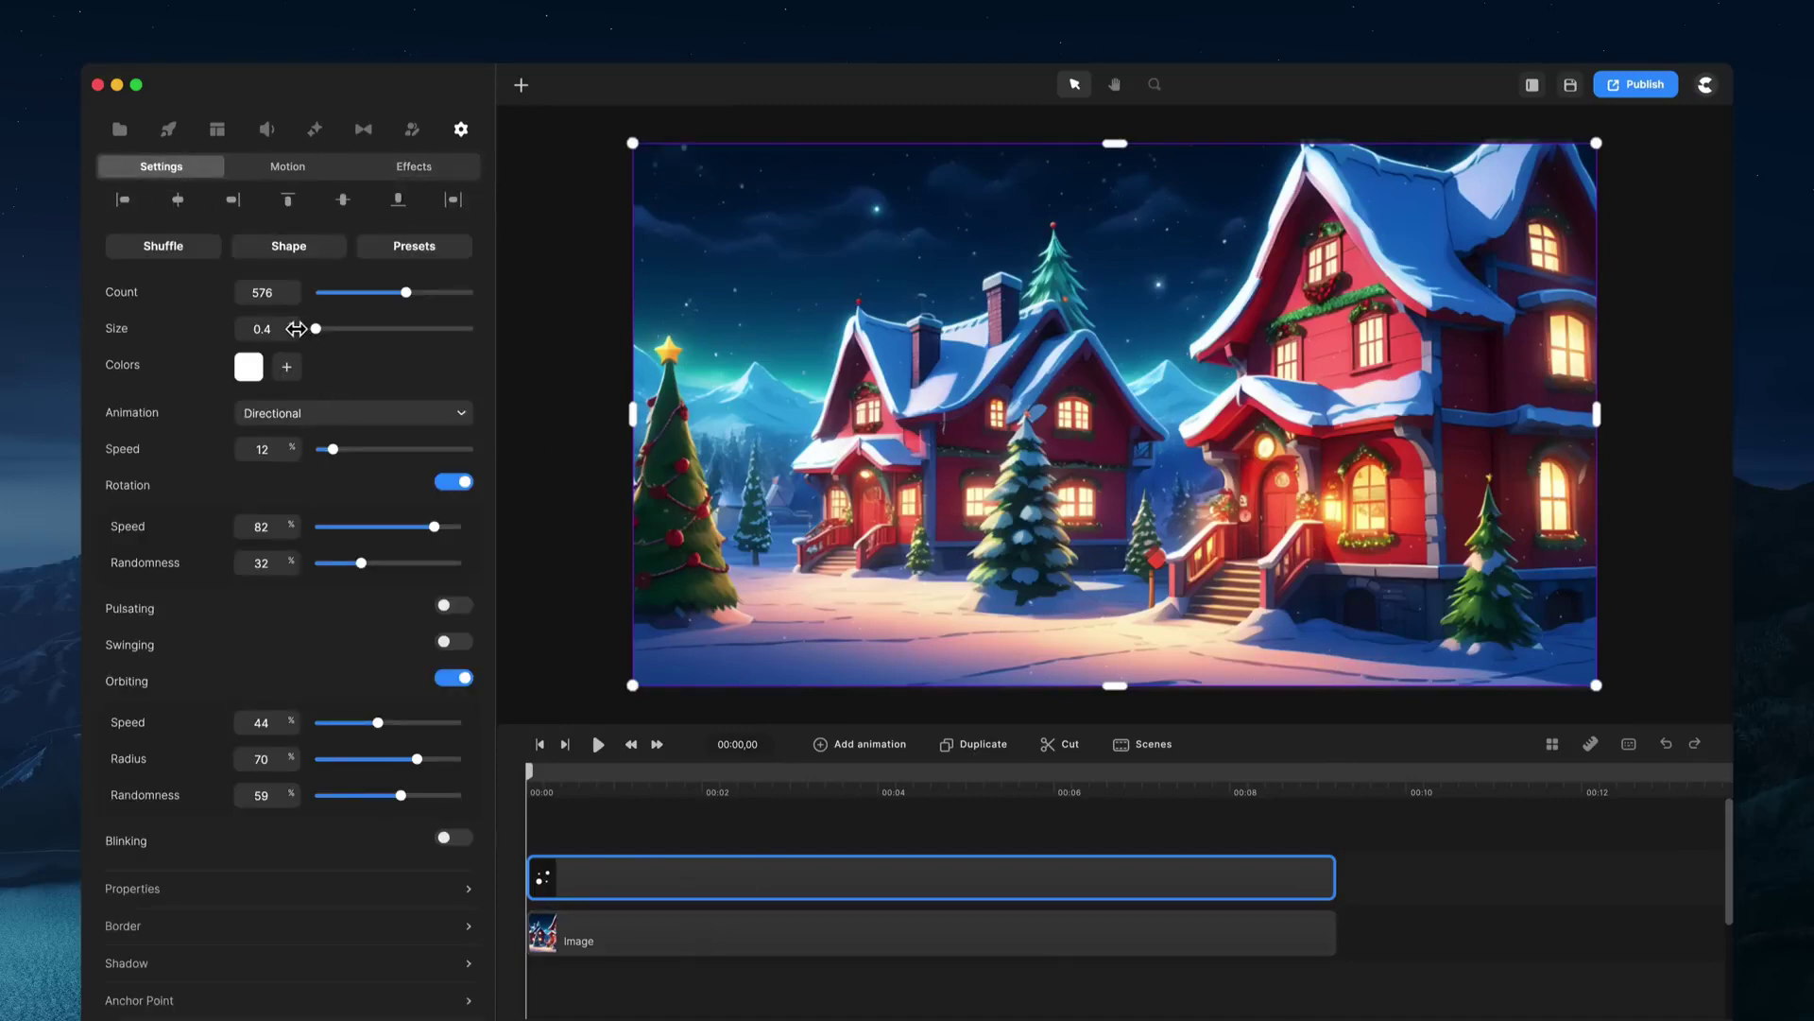
Step: Set snowflake size to 0.6, duplicate the snow layer, and give the copy size 0.8
drag(296, 328, 297, 329)
key(space)
key(space)
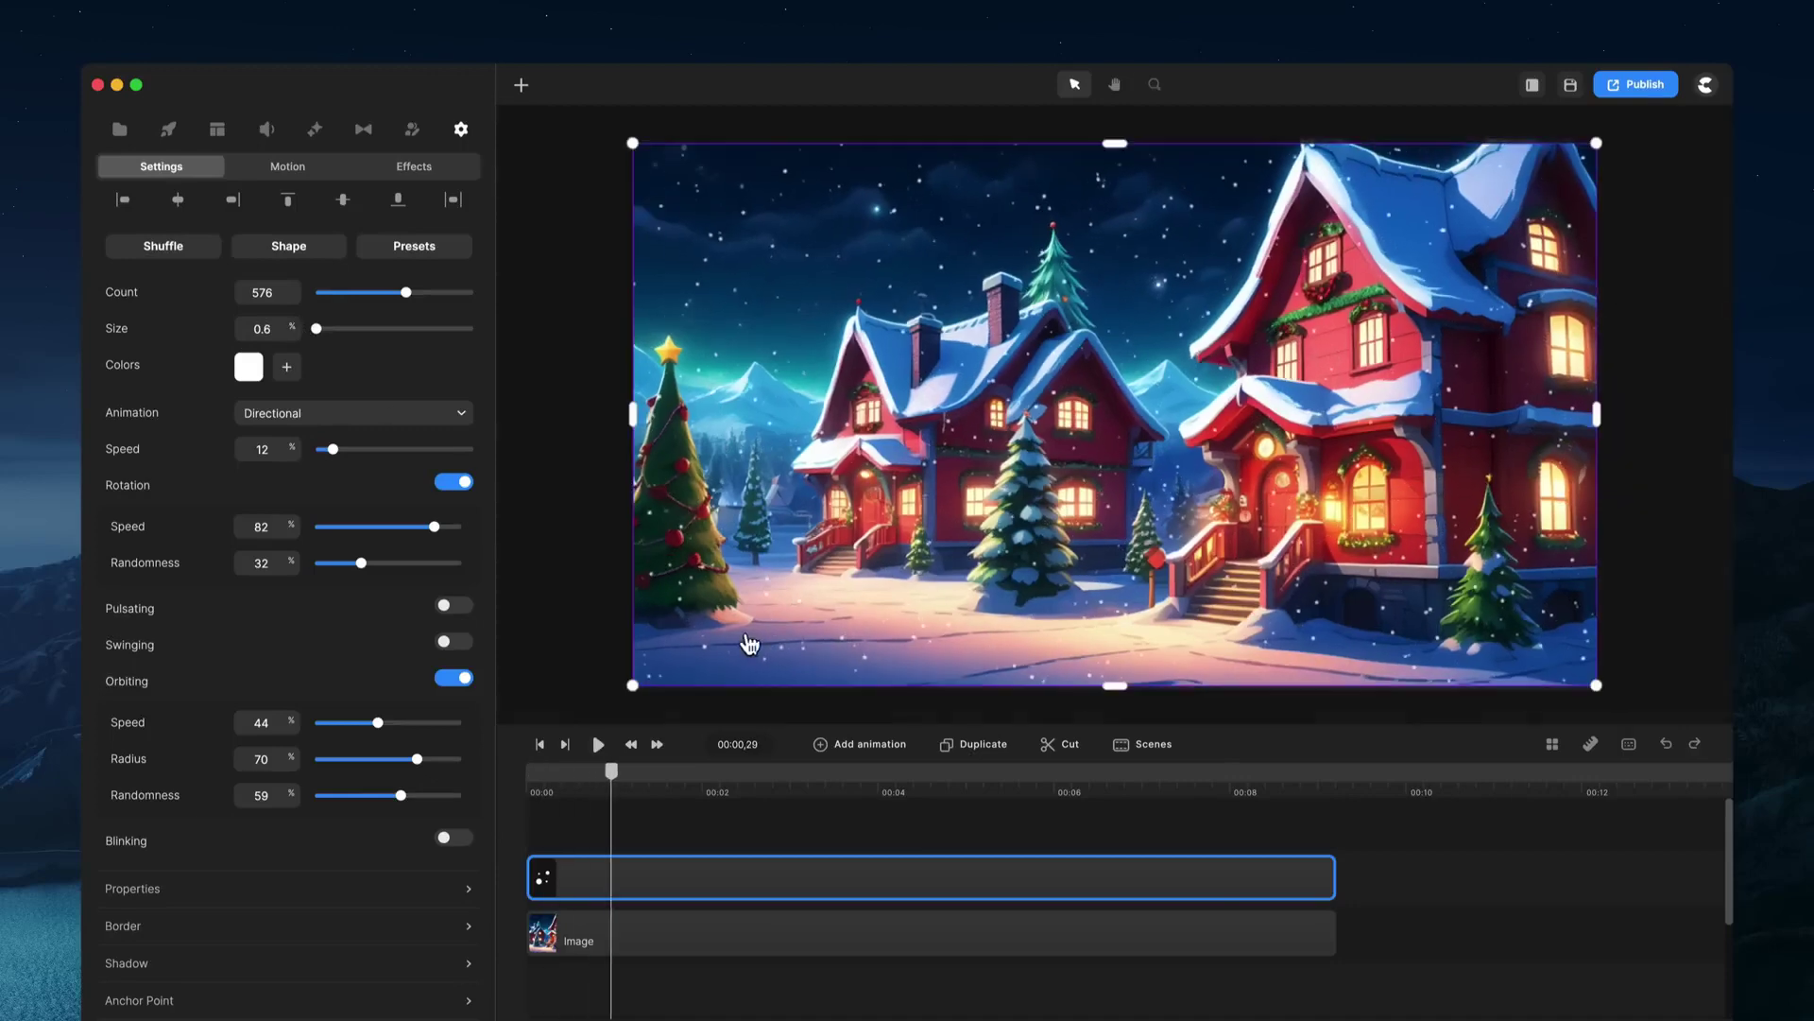
key(super+d)
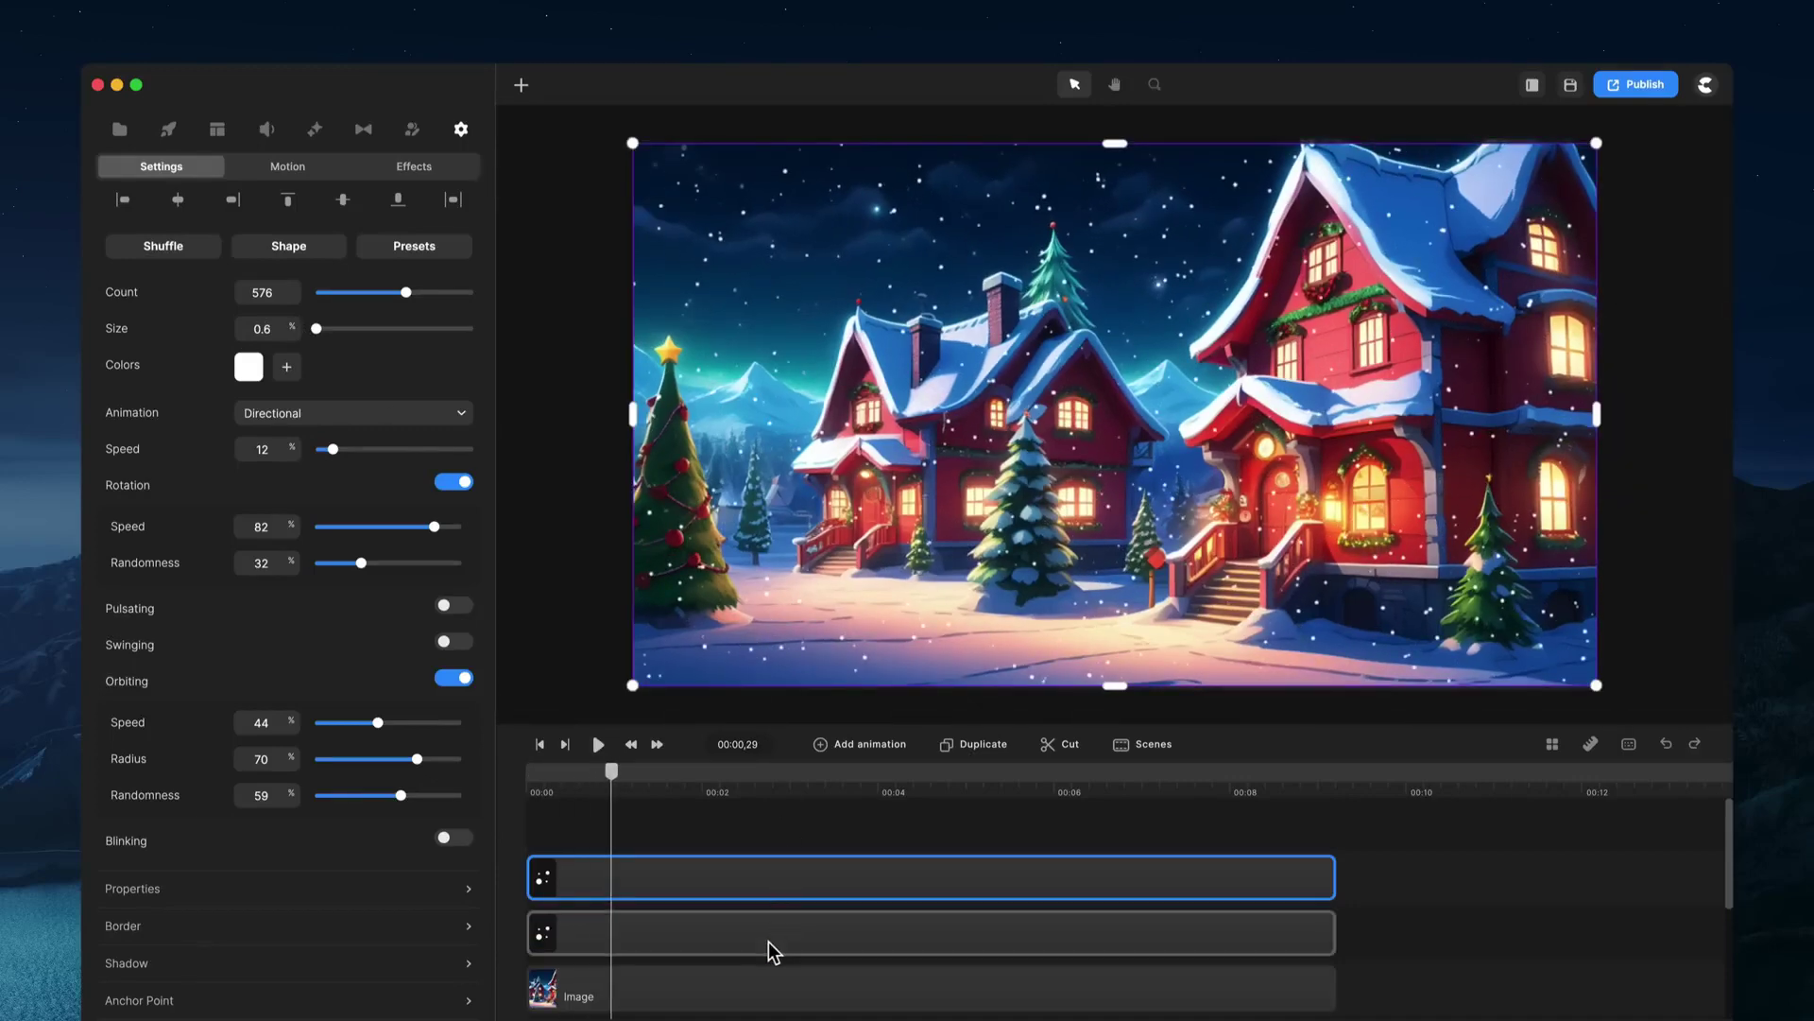
click(771, 940)
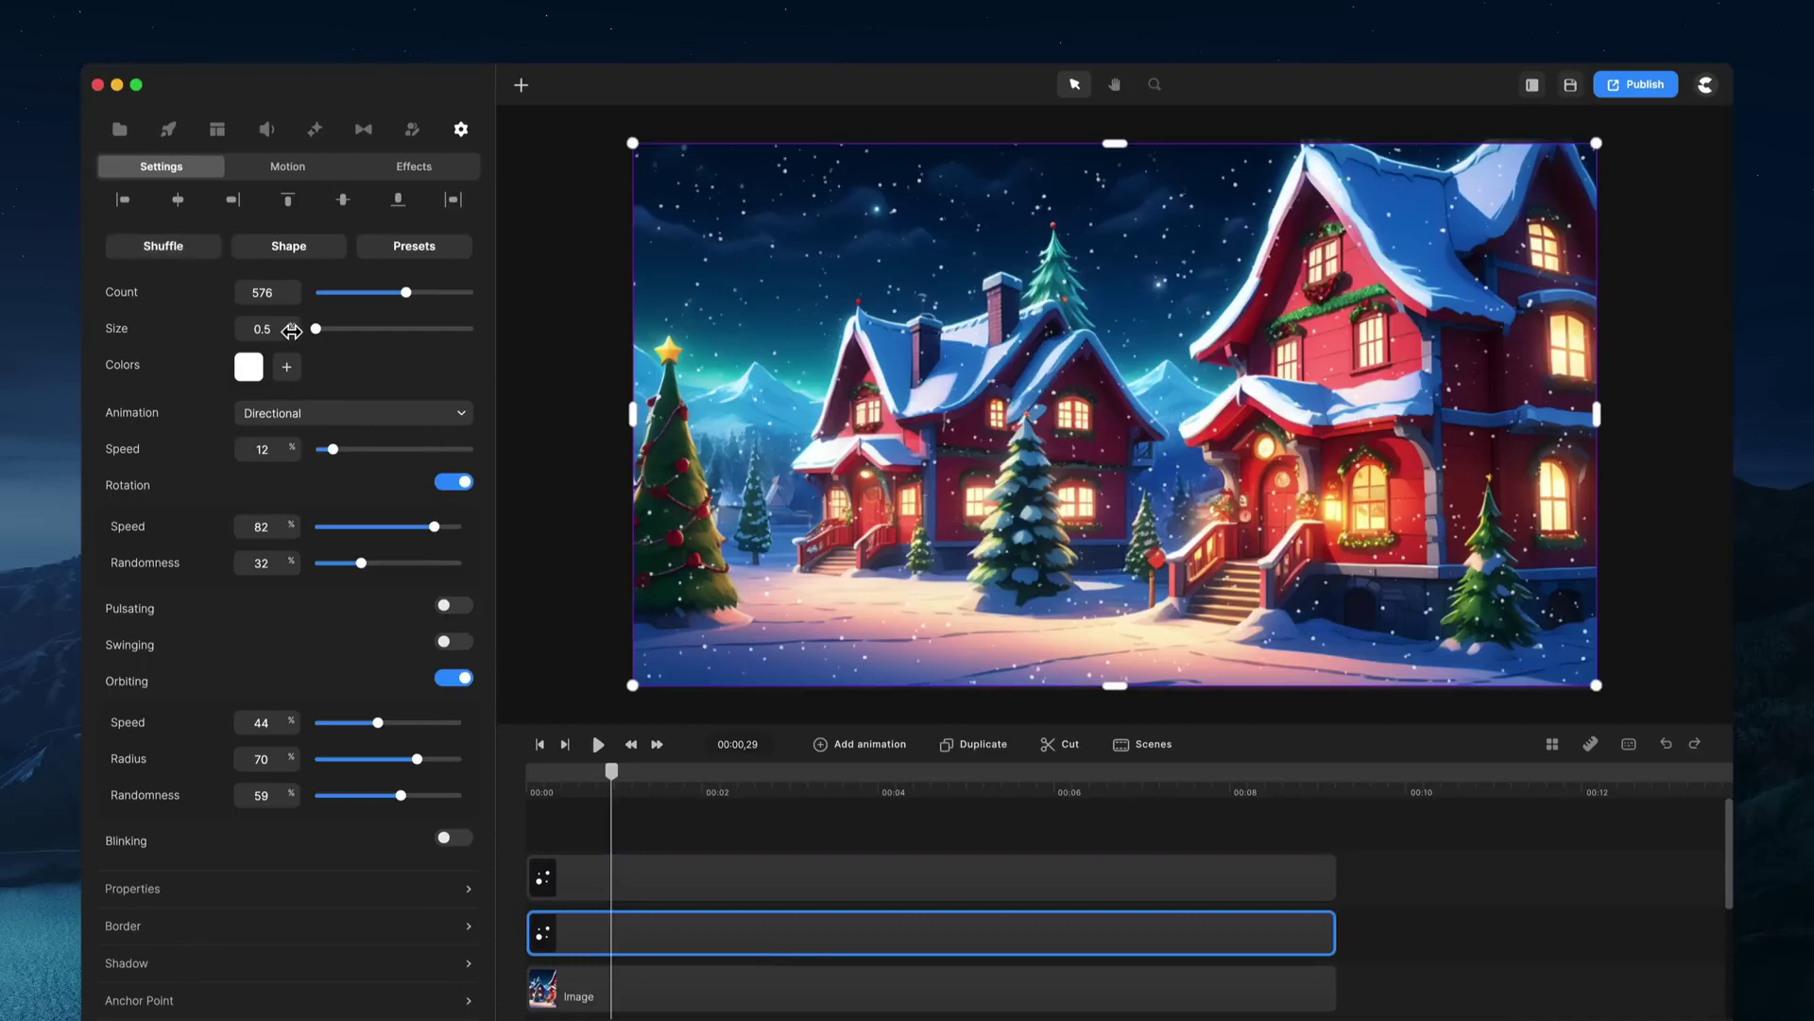
drag(291, 329, 293, 329)
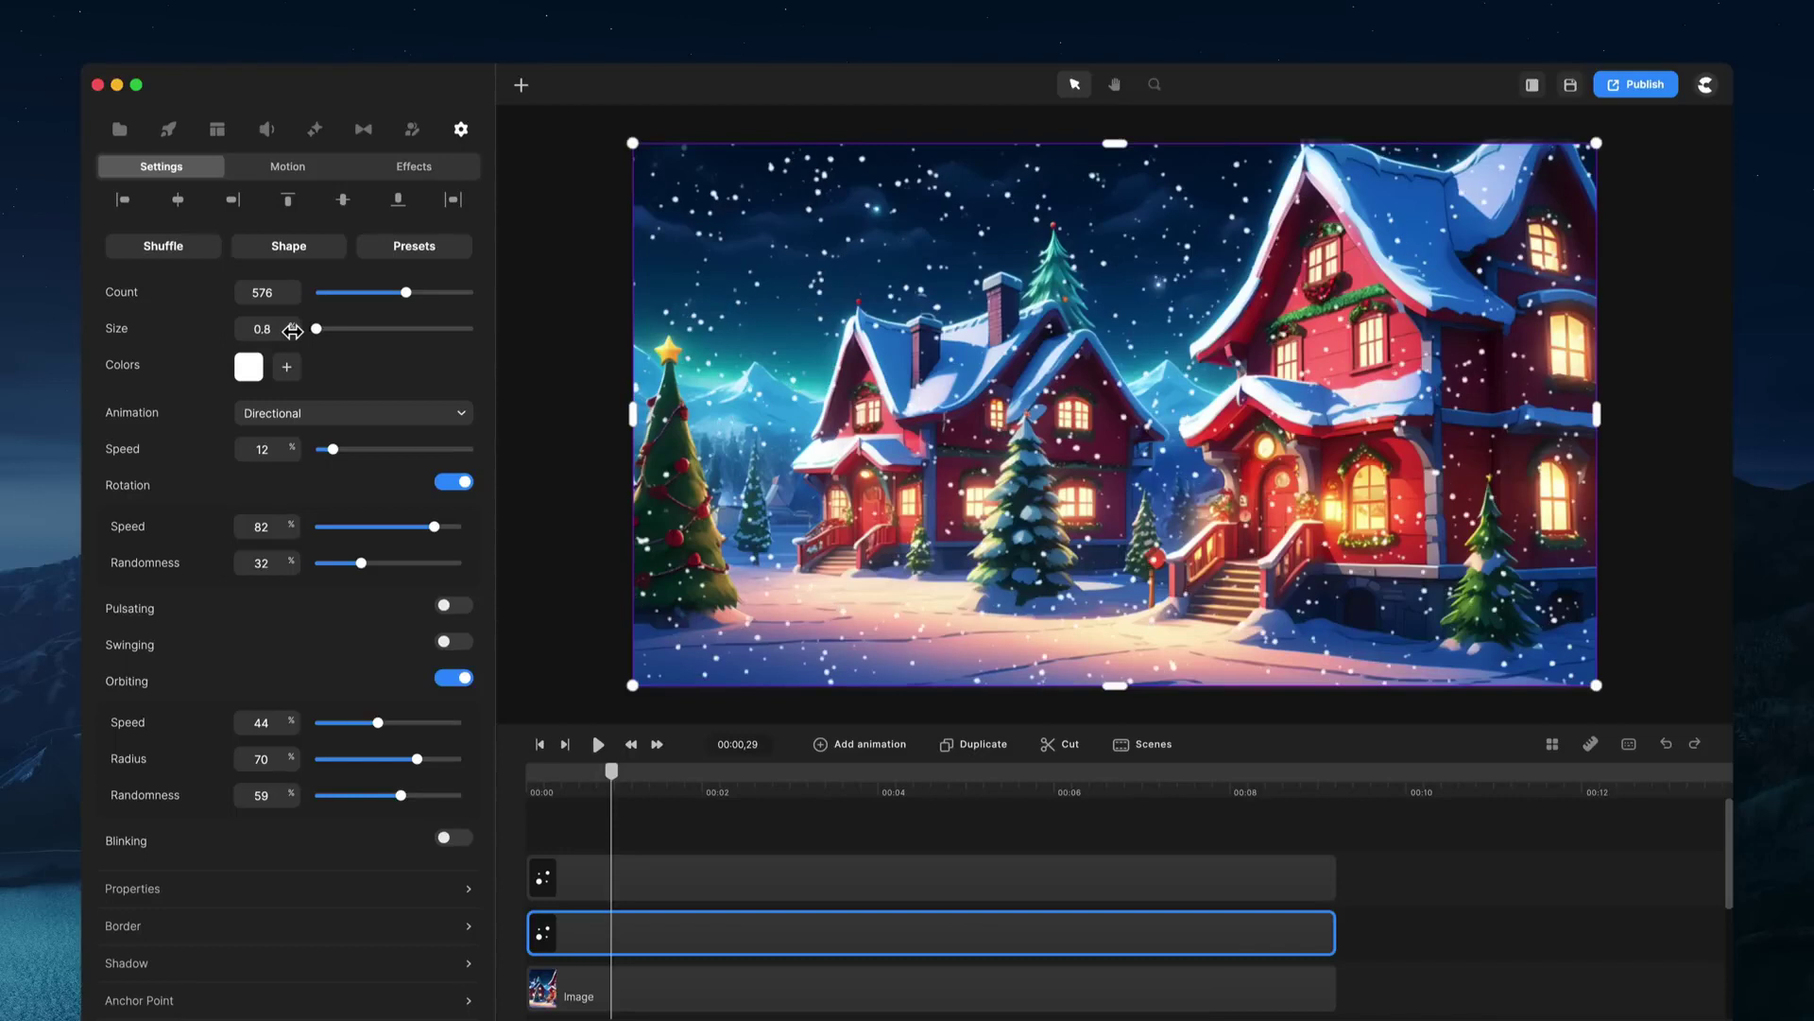
Step: Browse the particle shapes, then play the village scene with both snow layers falling
click(289, 246)
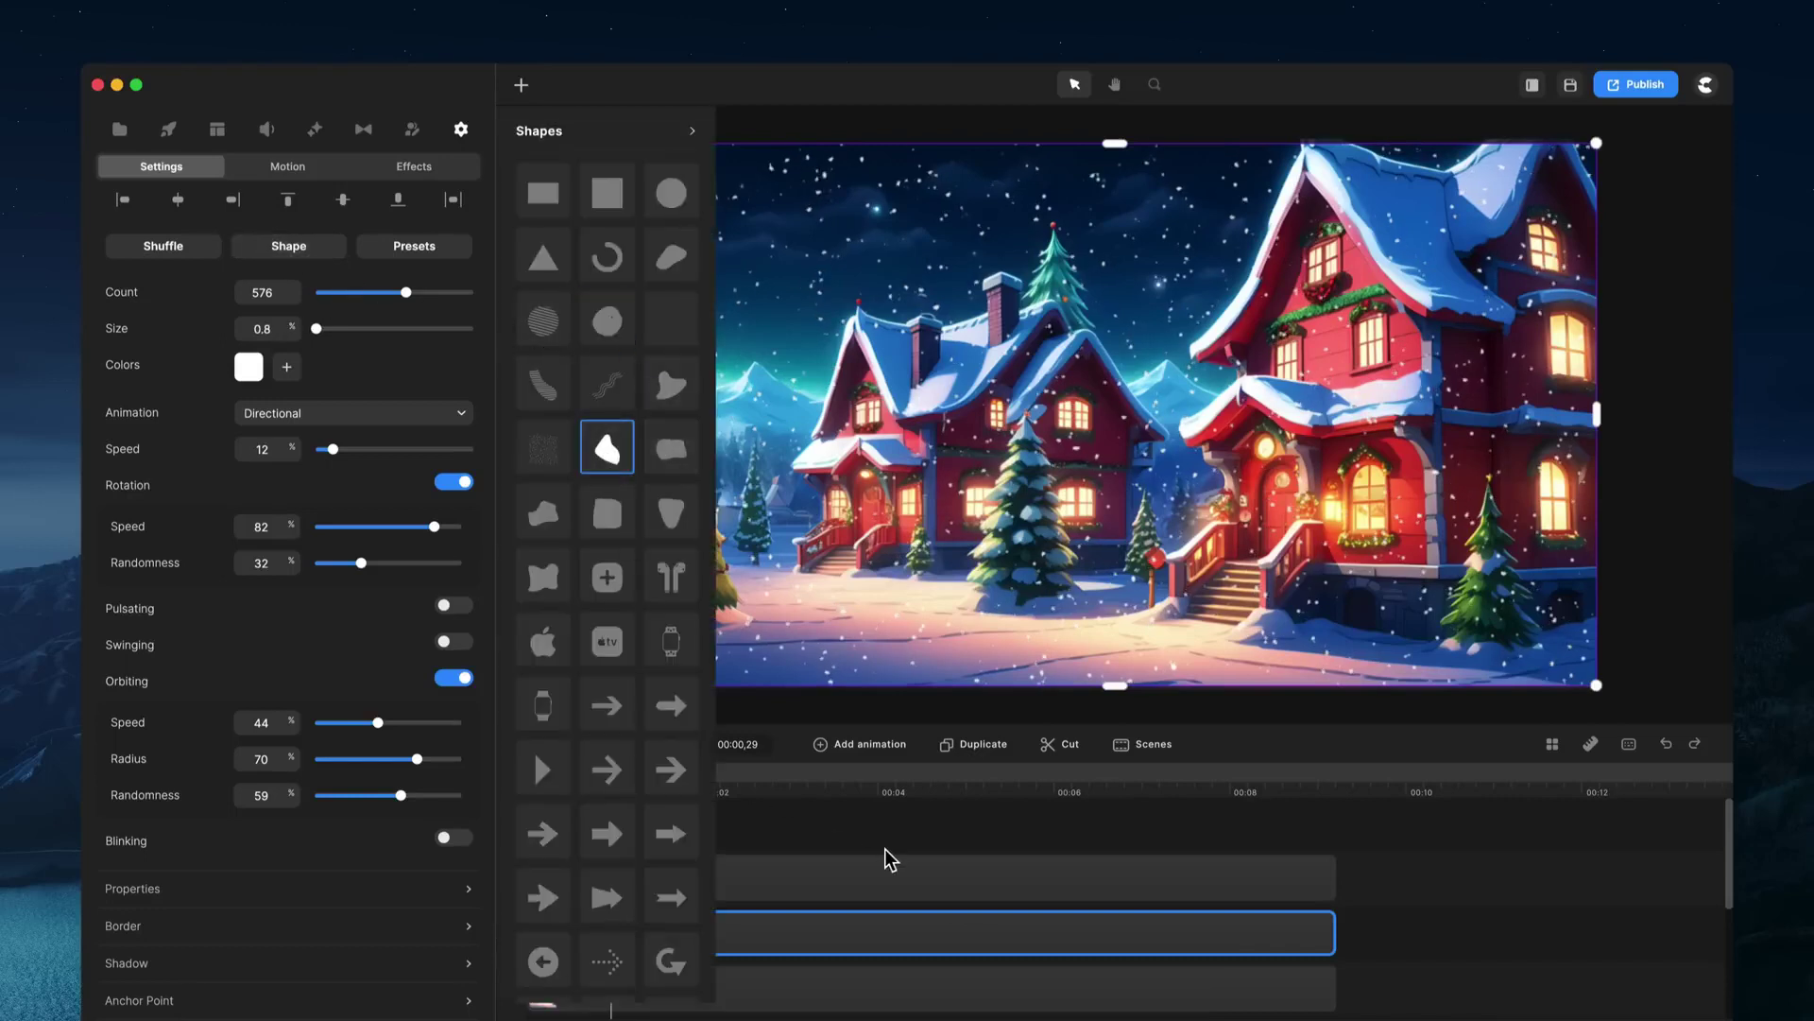
click(888, 824)
key(space)
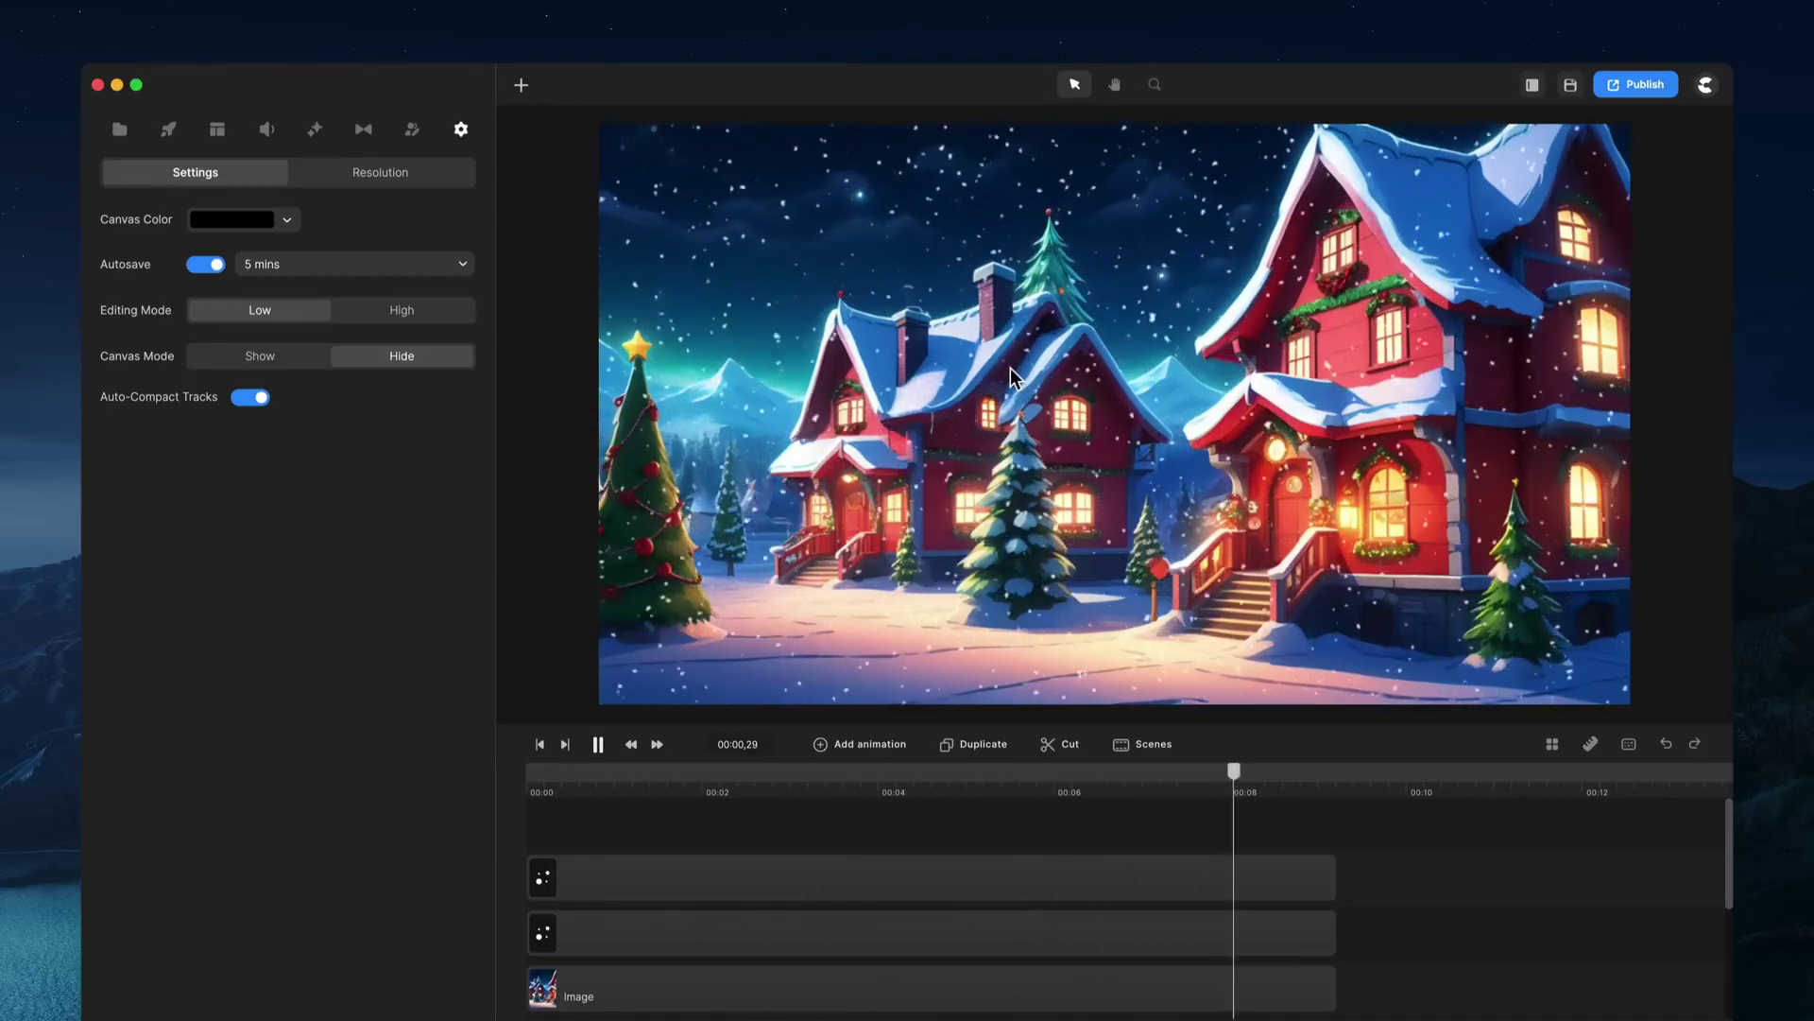
key(space)
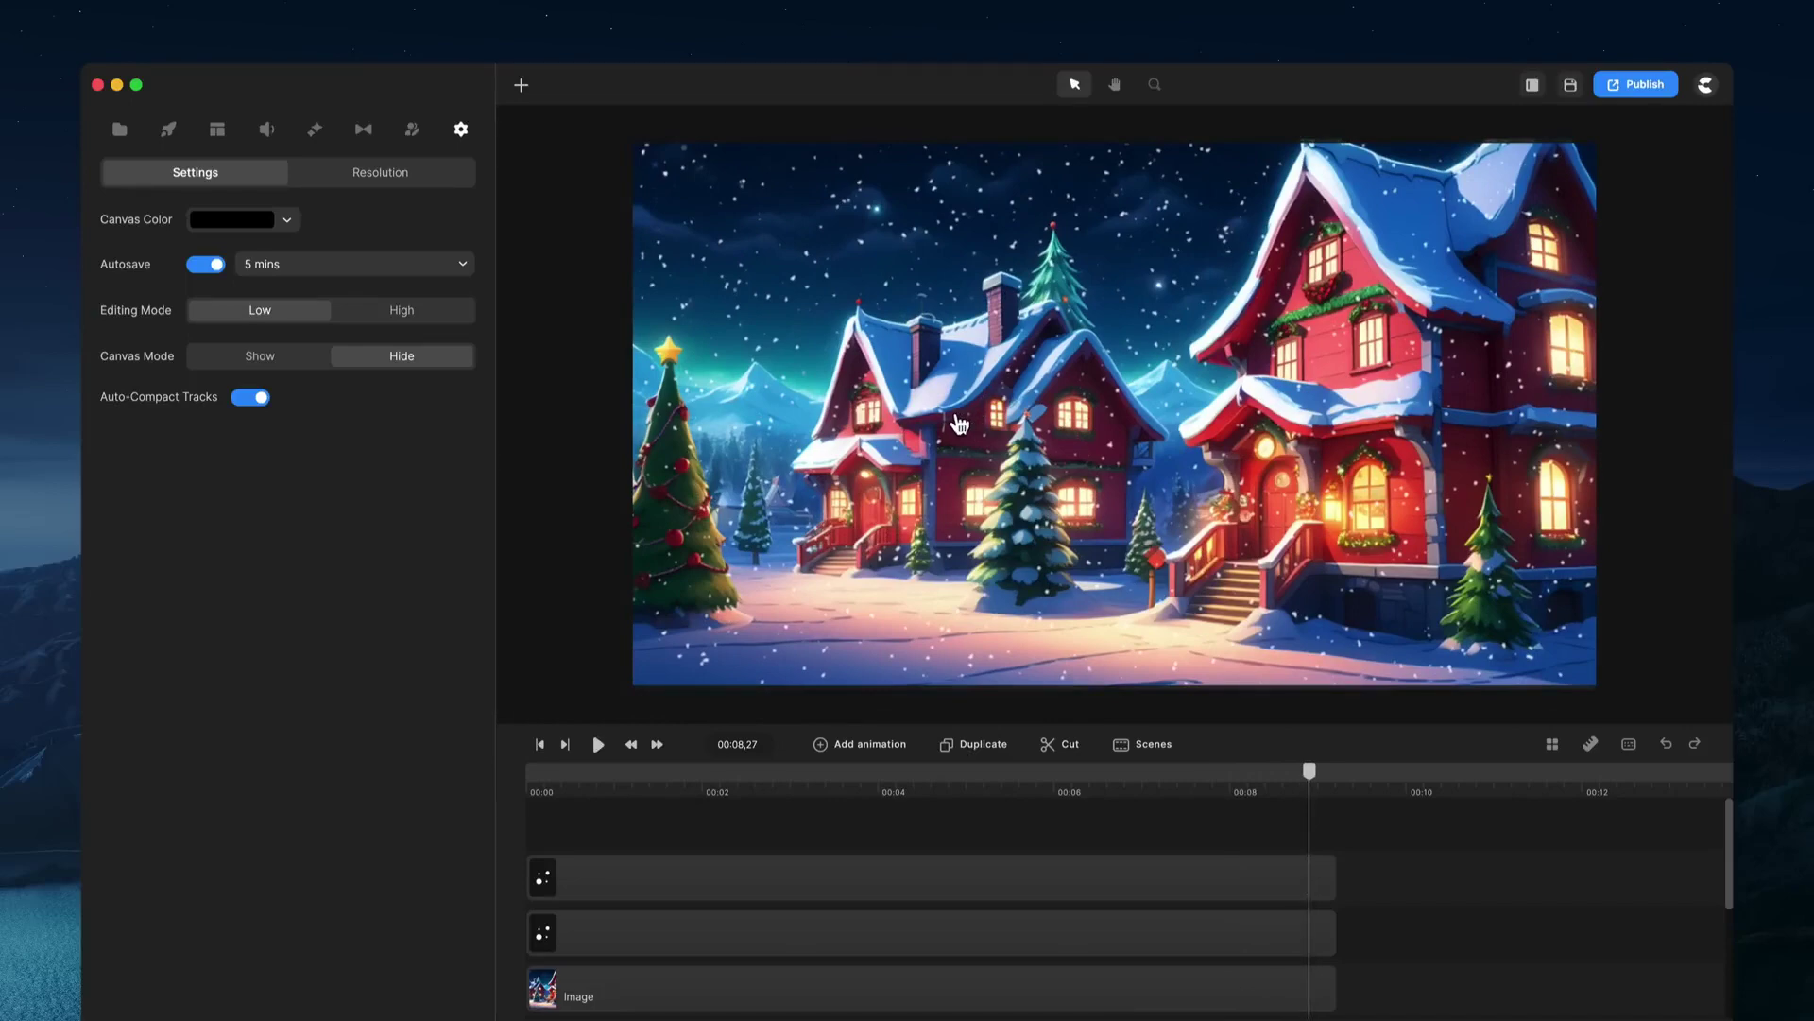
Step: Open the Effects & Components library on the Components tab to show Particles
click(315, 129)
click(383, 174)
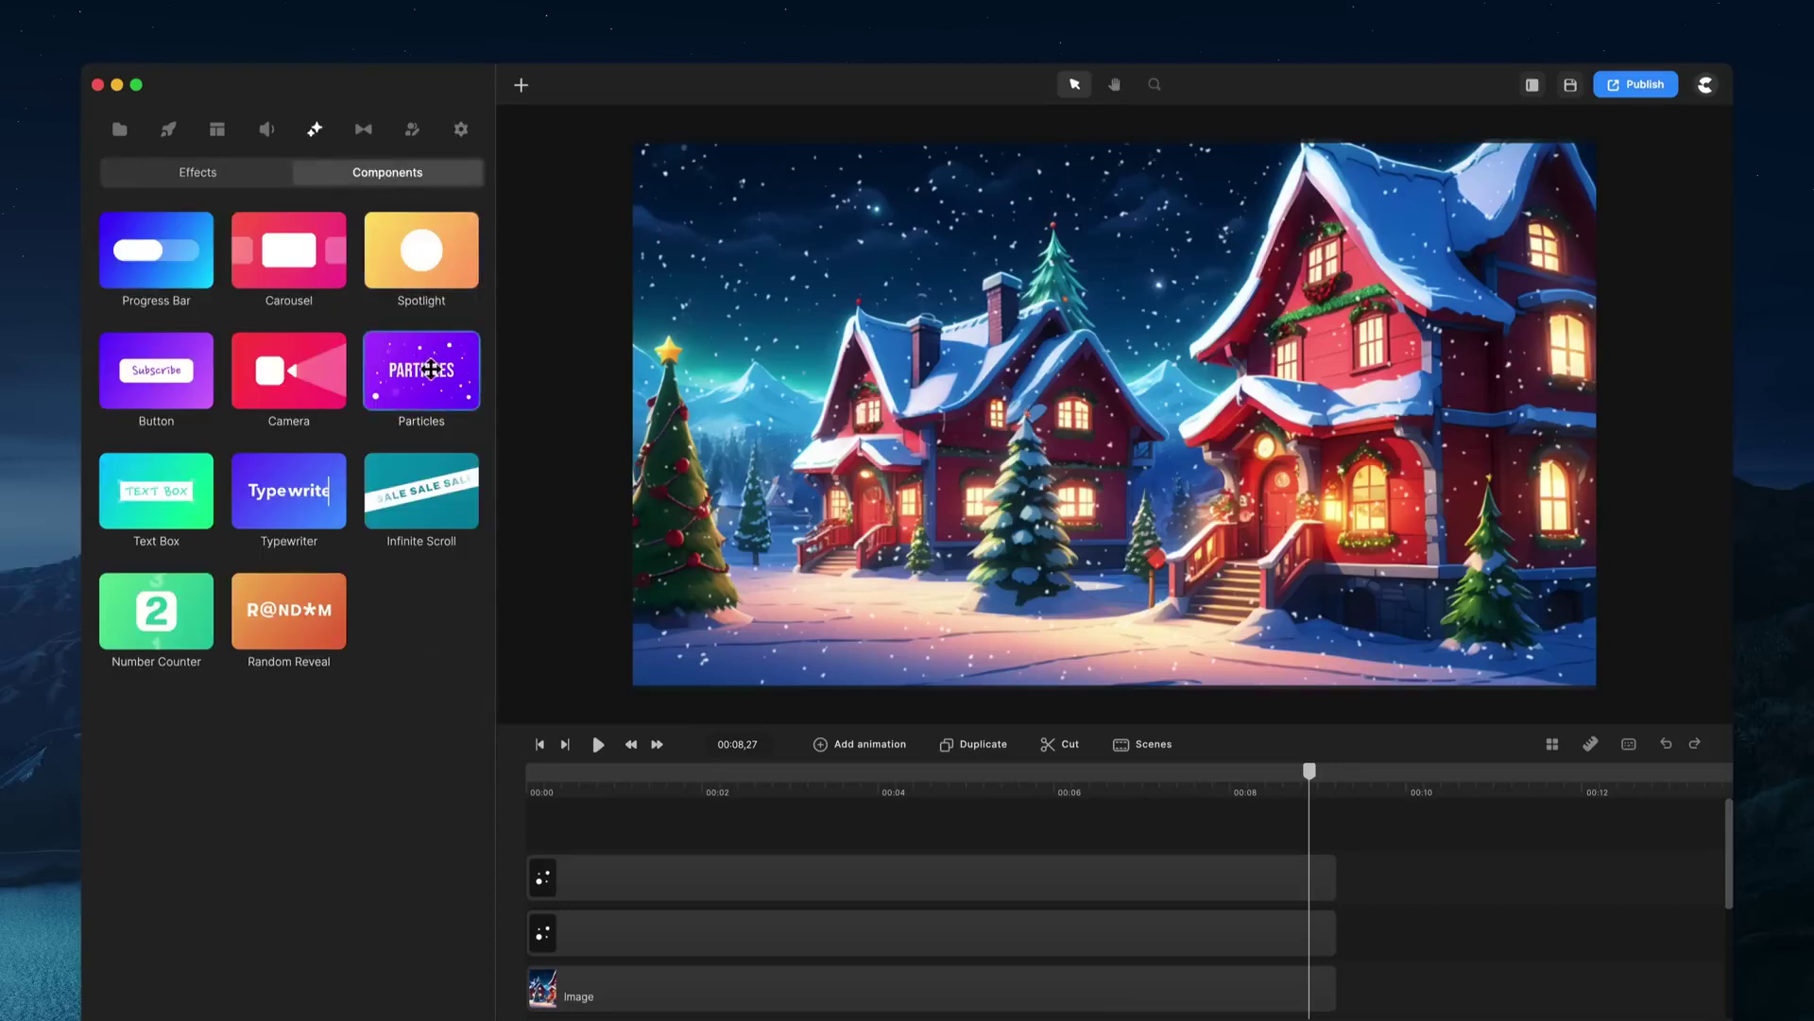